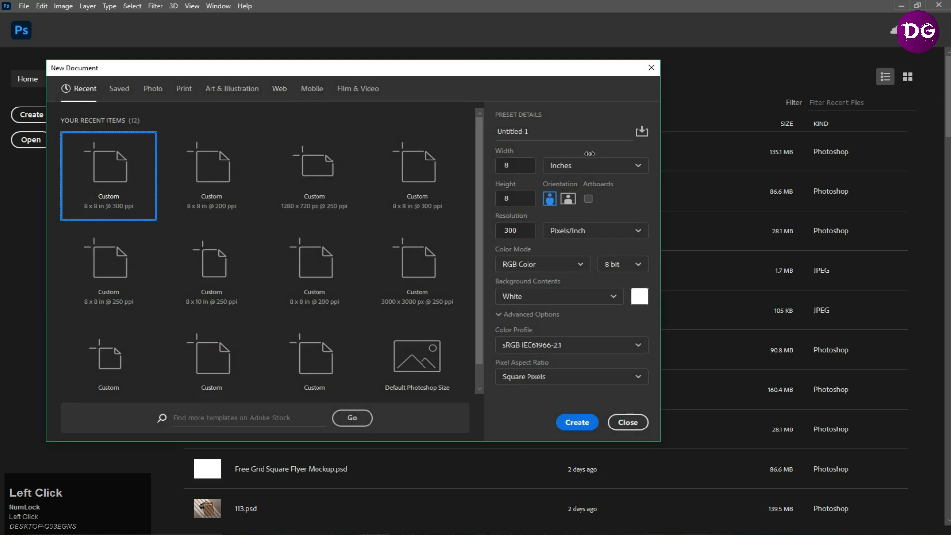
- Name the new 8 × 8 inch, 300 ppi document Zackhood Program and create it
left_click(554, 132)
left_click_drag(511, 130, 444, 134)
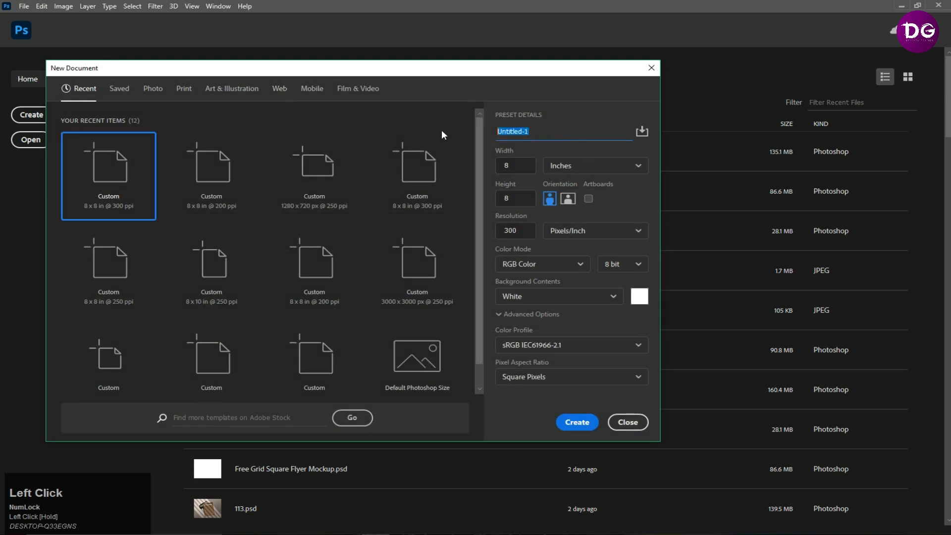
type("Za")
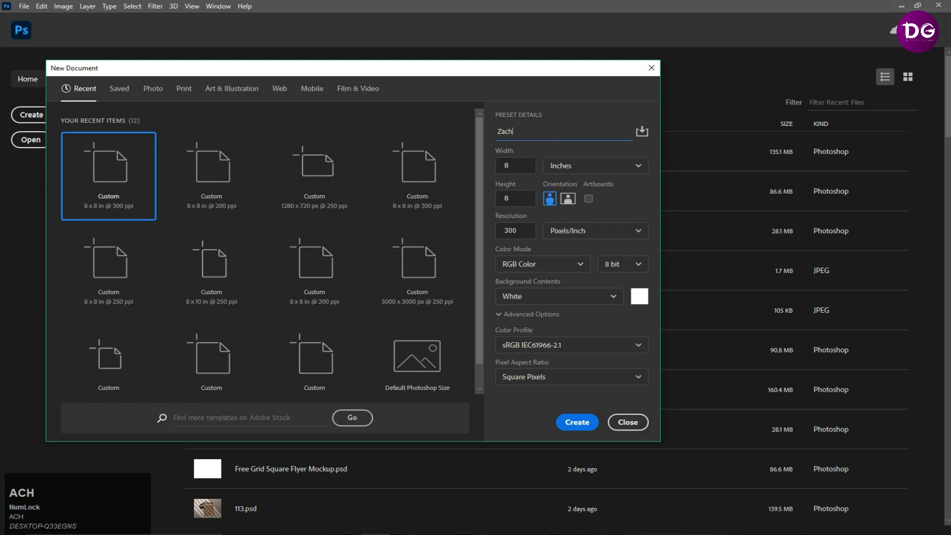
type("ch")
key("BackSpace")
type("khood Program")
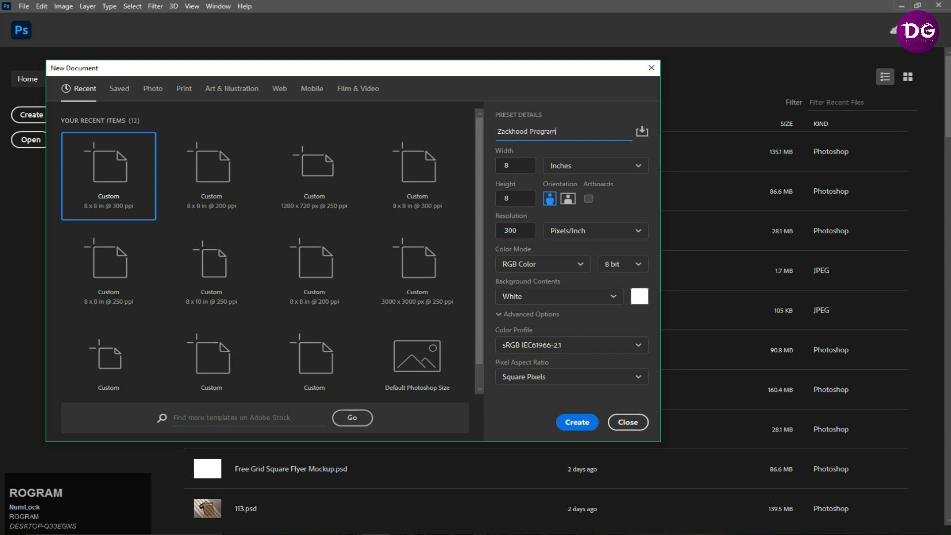
left_click(576, 422)
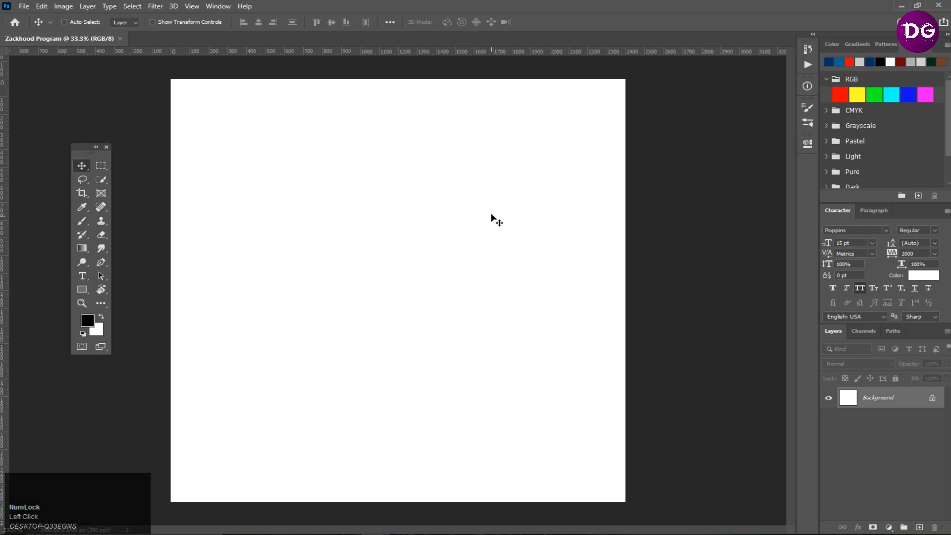
- Draw a rectangle covering the upper two-thirds of the canvas with the Rectangle tool
left_click(82, 289)
left_click_drag(158, 74, 692, 357)
left_click(82, 166)
left_click_drag(415, 166, 389, 171)
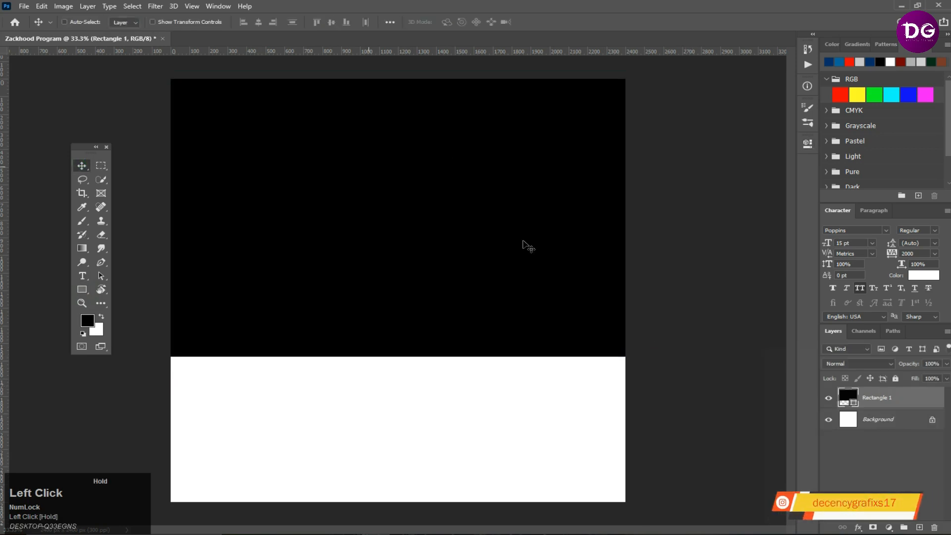
left_click(347, 534)
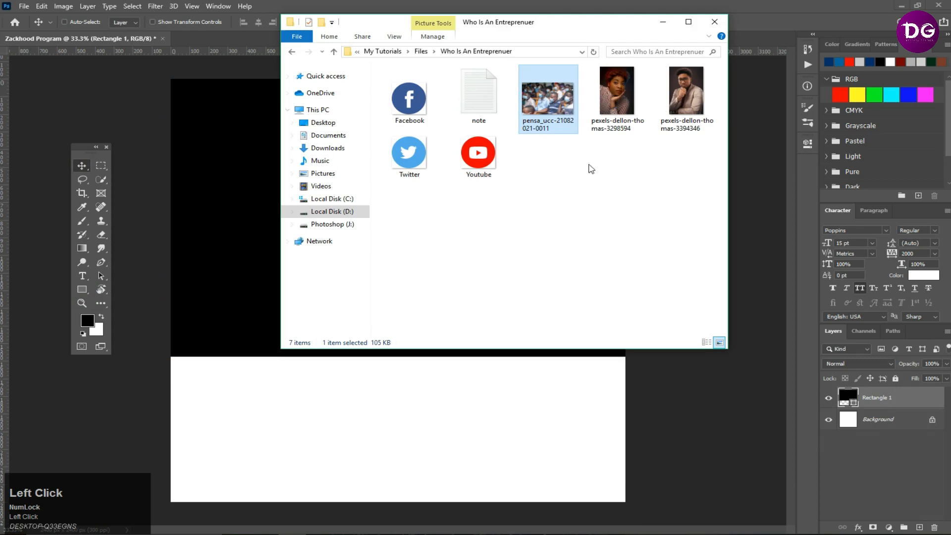
left_click_drag(542, 95, 238, 216)
key("Caps_Lock")
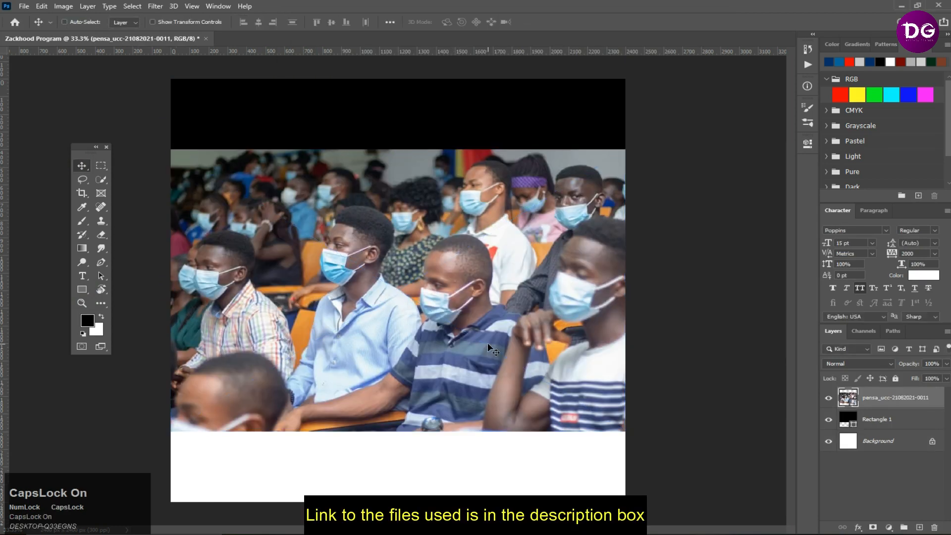
- Move the photo up and clip it to the rectangle below it
left_click_drag(488, 343, 488, 293)
right_click(869, 402)
left_click(817, 313)
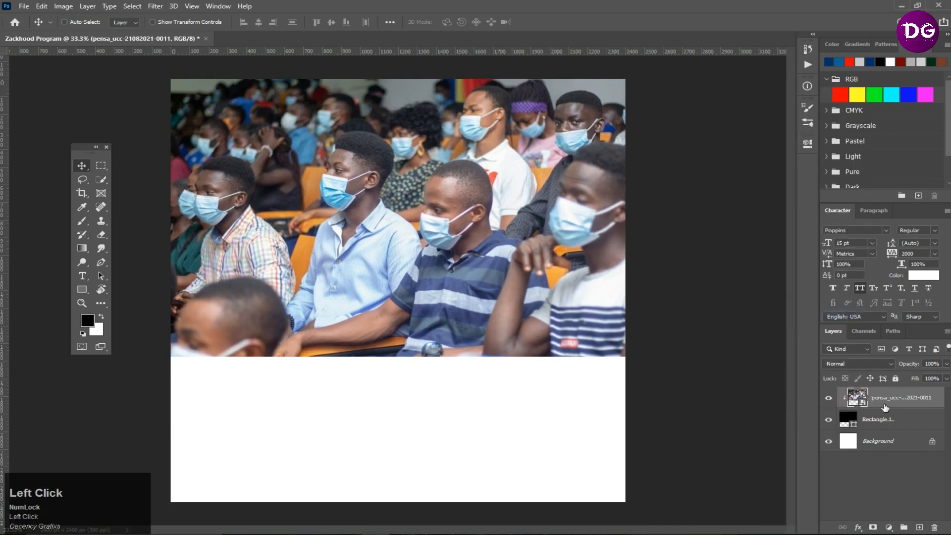
- Set the rectangle's fill colour to 00316d, copied from the note file
double_click(853, 422)
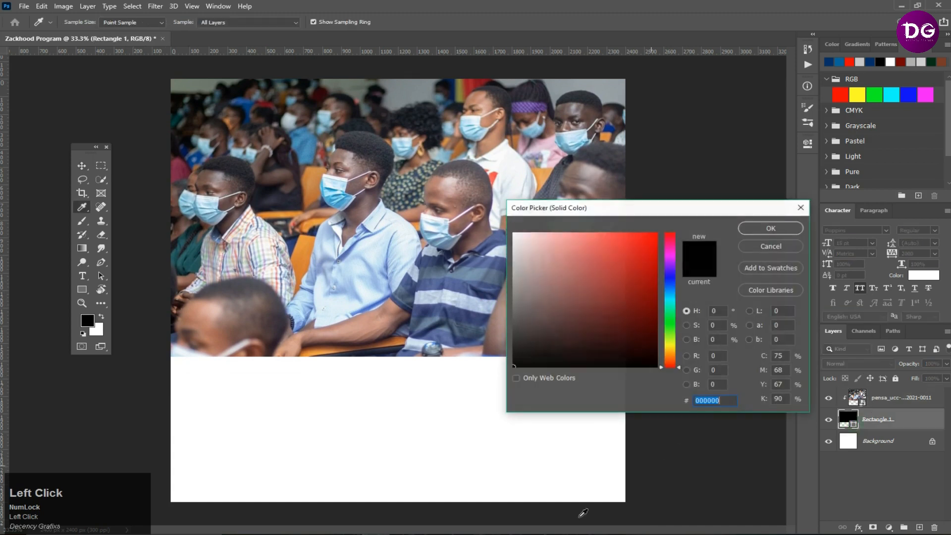
key("alt+Tab")
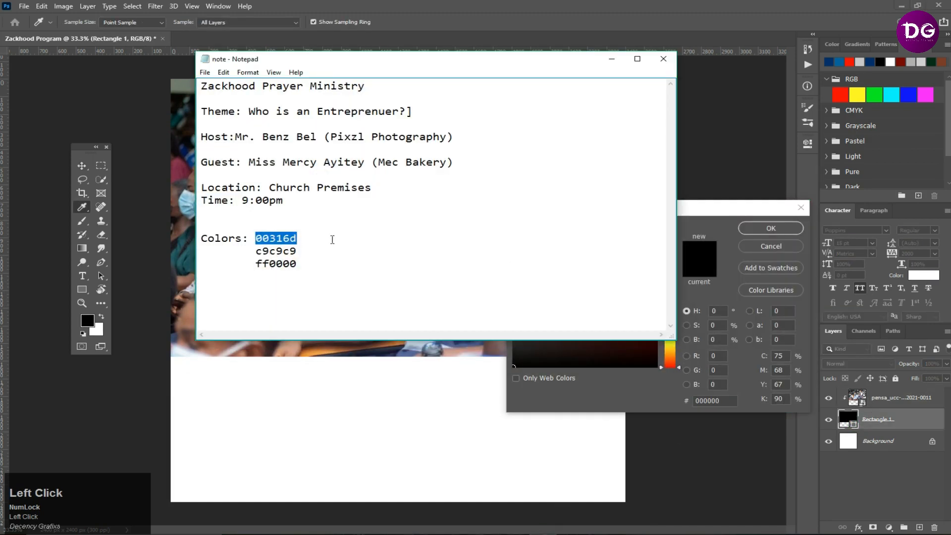
mouse_move(298, 239)
left_mouse_down()
mouse_move(228, 238)
mouse_move(298, 236)
left_mouse_up()
key("ctrl+c")
left_click(715, 227)
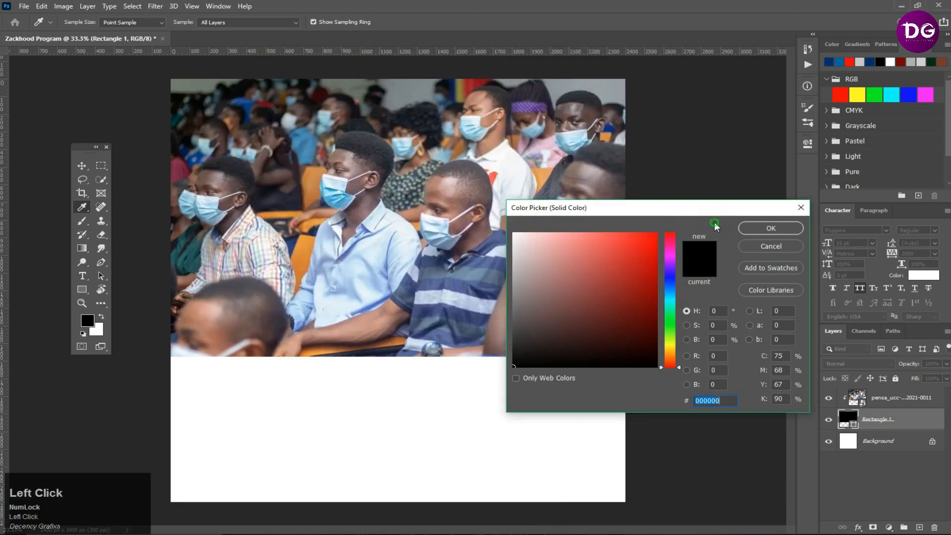
key("ctrl+v")
left_click(771, 227)
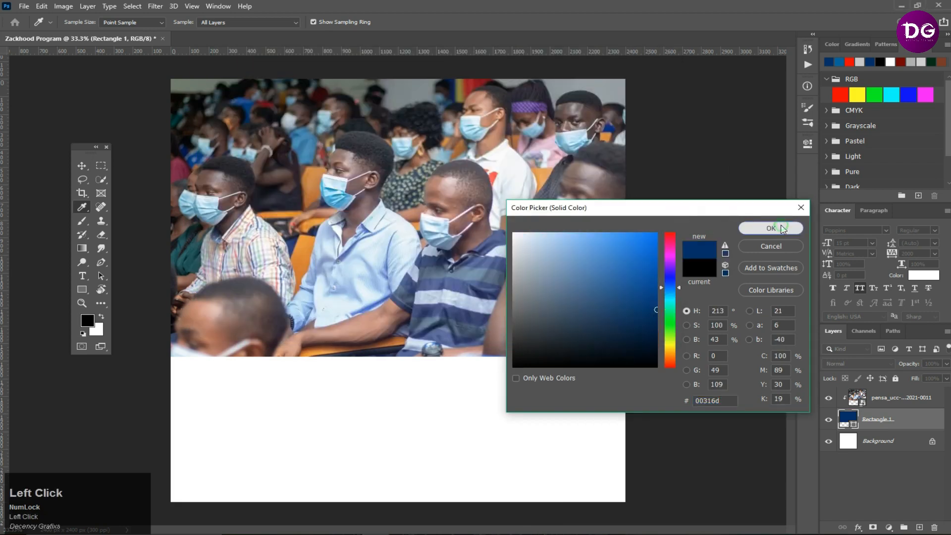
- Set the photo layer's blend mode to Soft Light
left_click(884, 400)
left_click(867, 363)
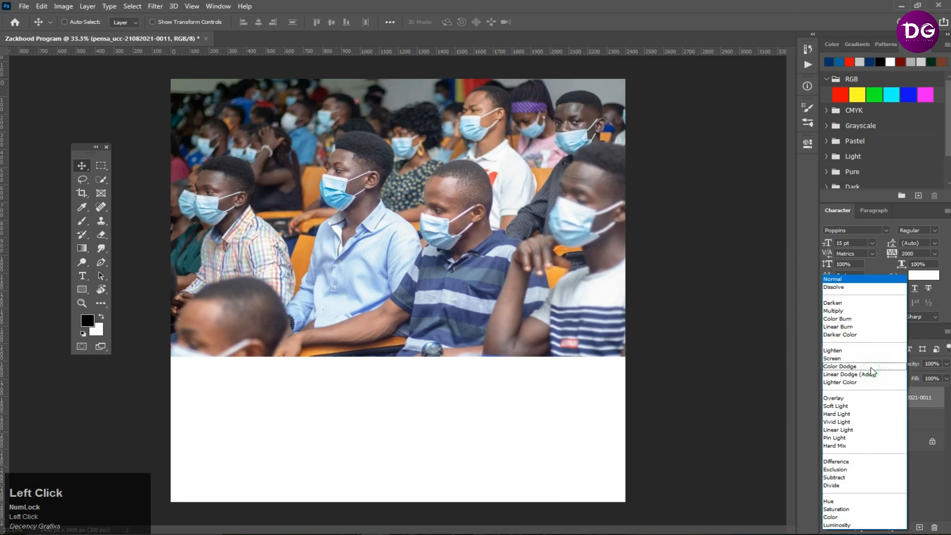
left_click(842, 406)
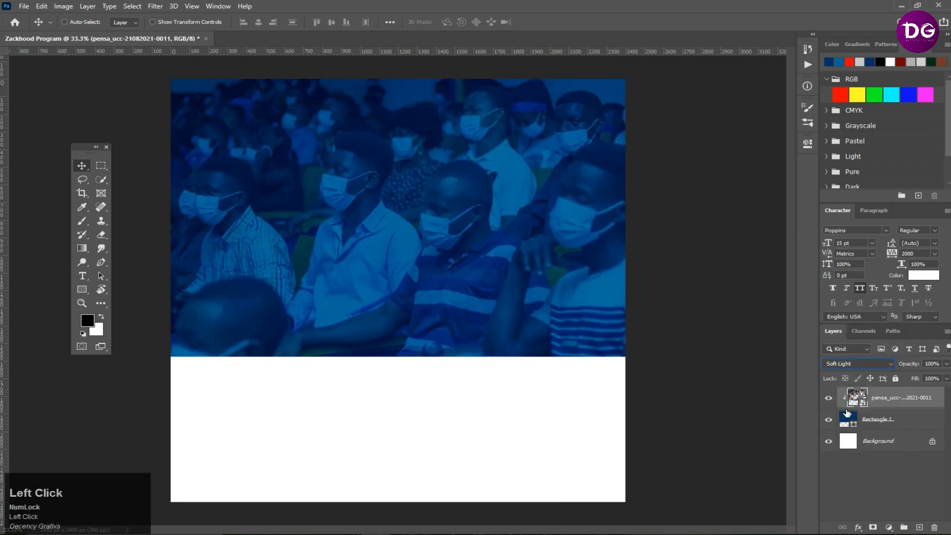
key("Return")
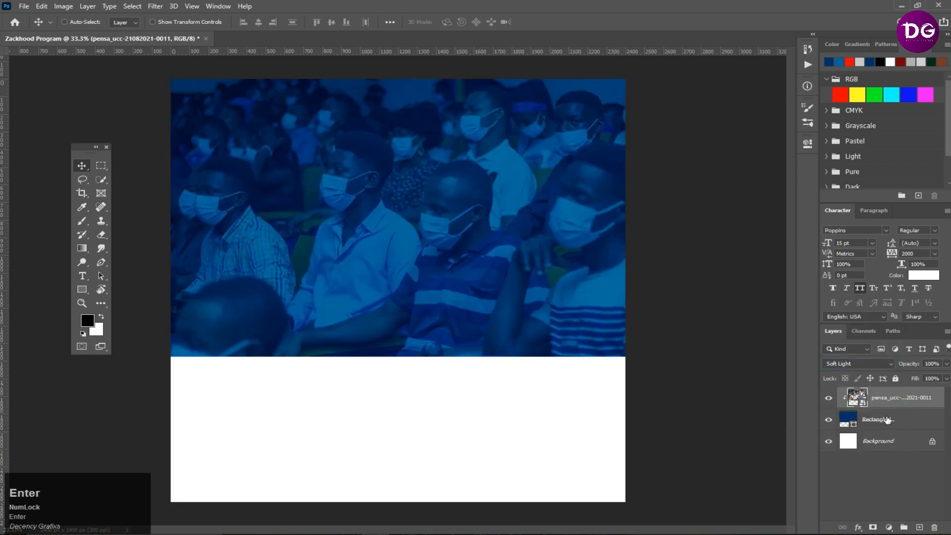
- Group the photo and rectangle layers together
left_click(887, 427, "ctrl")
key("ctrl+g")
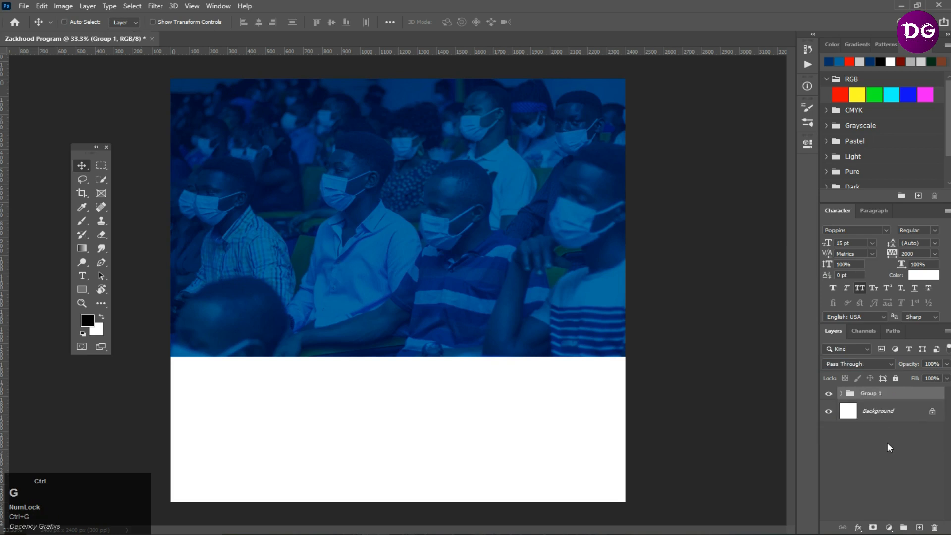
left_click(880, 457)
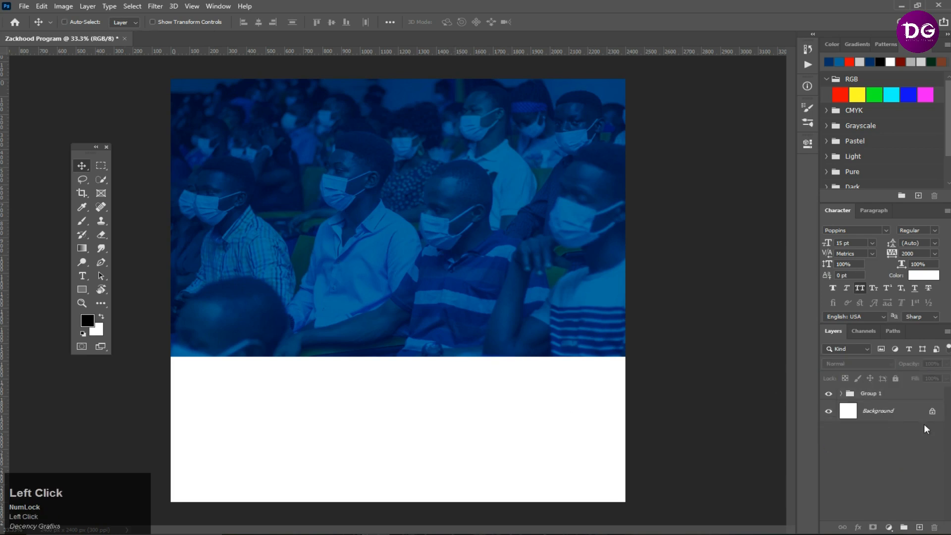
- Add a Solid Color fill layer above the background with colour c9c9c9, copied from the note file
left_click(891, 412)
left_click(890, 527)
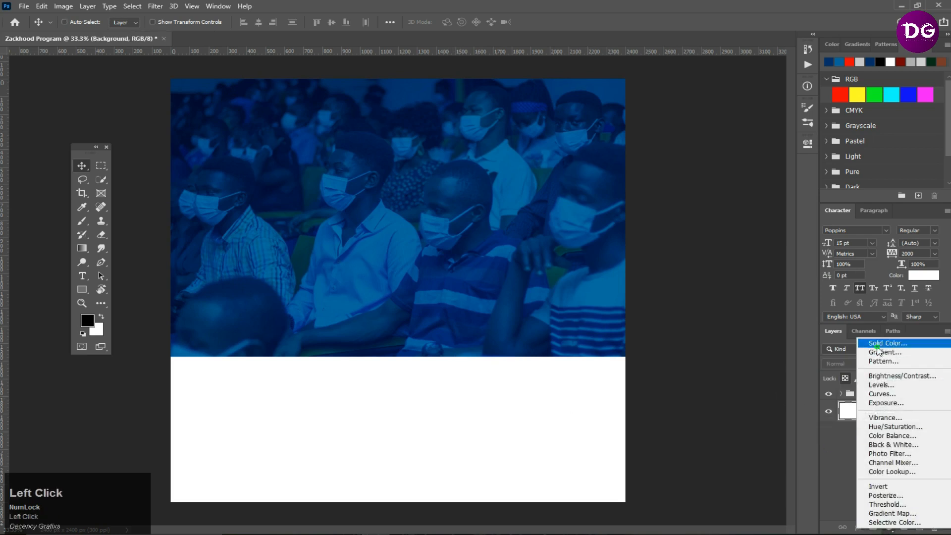
left_click(879, 347)
key("alt+Tab")
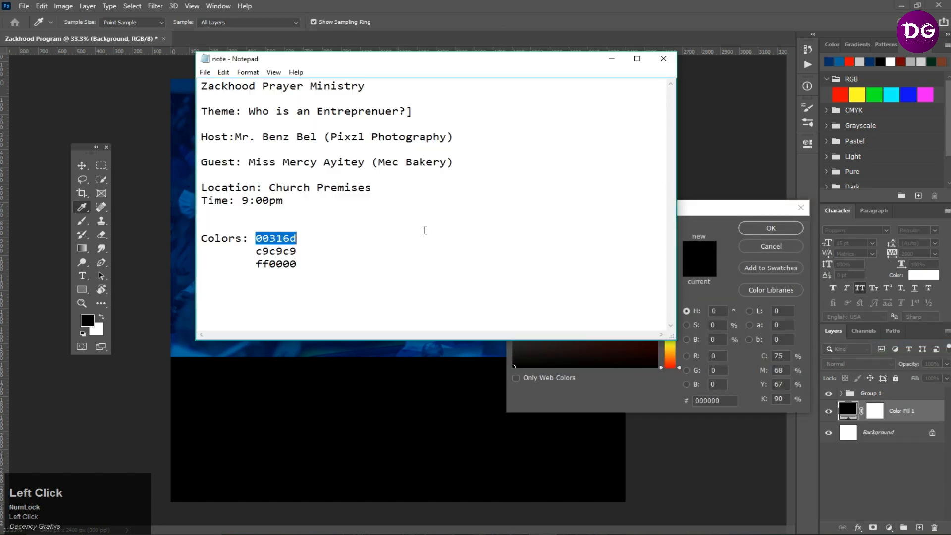
left_click_drag(302, 252, 242, 254)
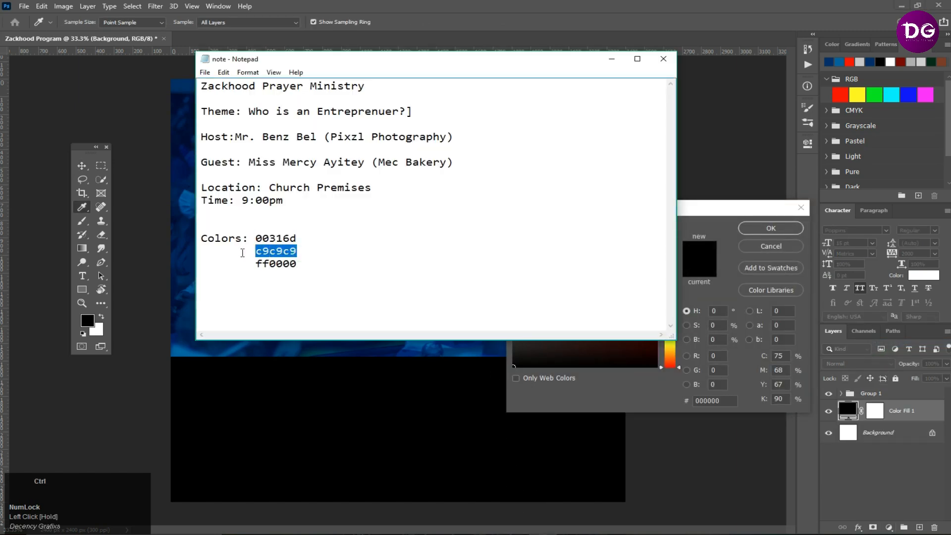
key("ctrl+c")
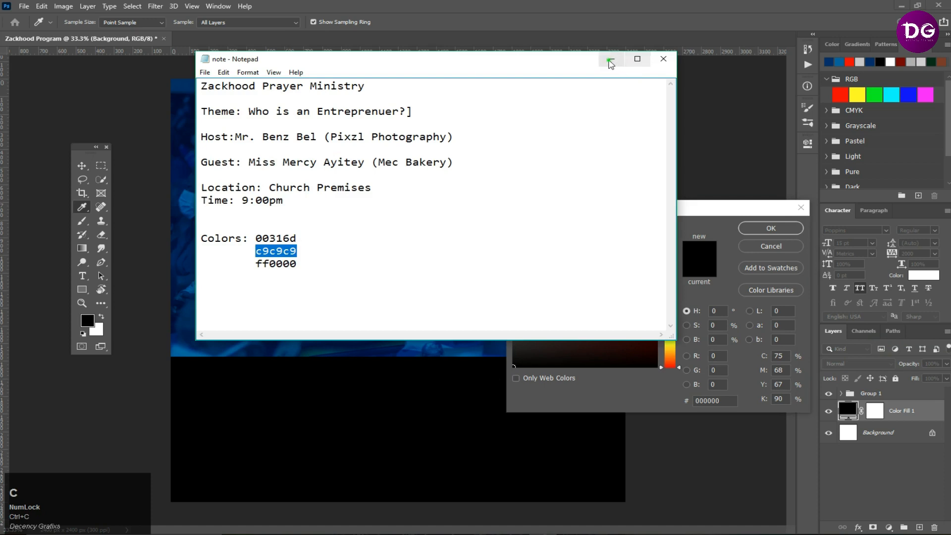
left_click(612, 59)
key("ctrl+v")
left_click(711, 399)
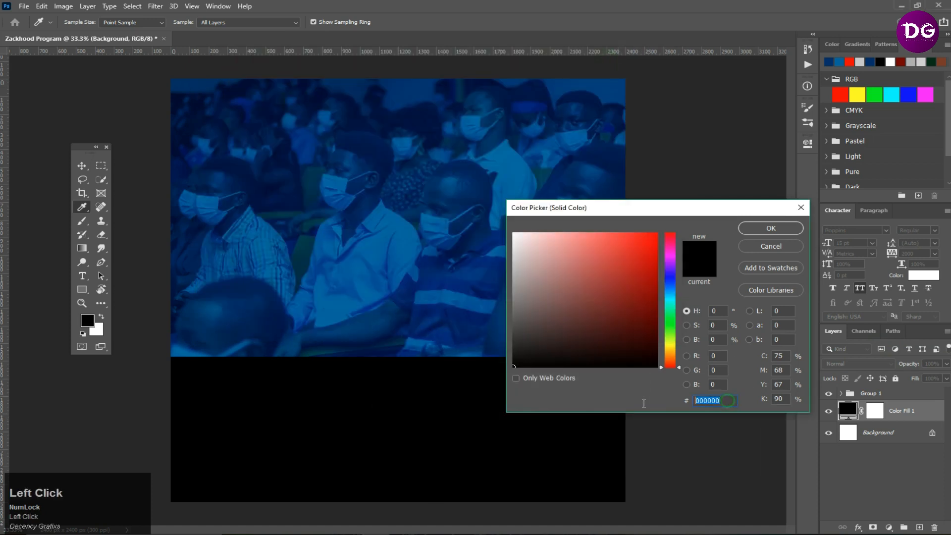
key("ctrl+v")
left_click(745, 229)
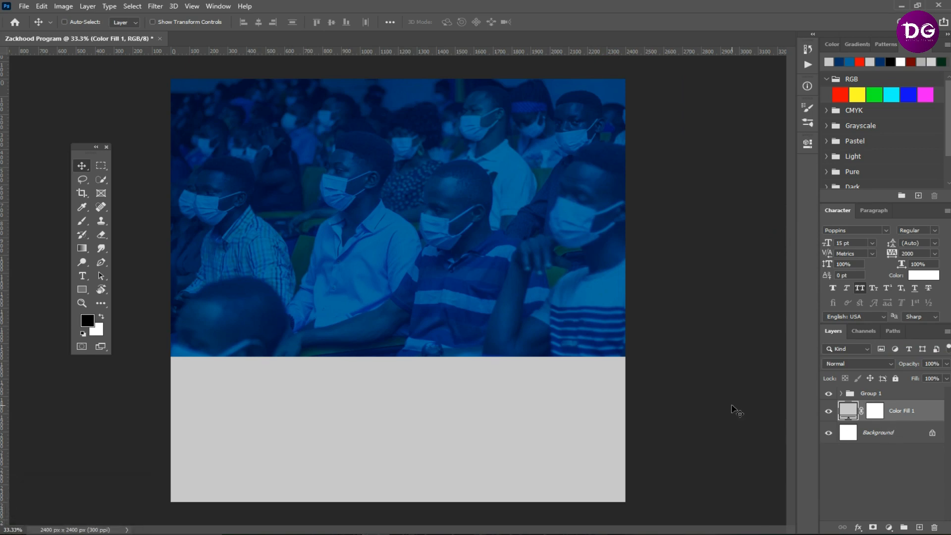
- Draw a new rectangle above the group, about 2181 × 2268 px, inset from the canvas edges
left_click(872, 393)
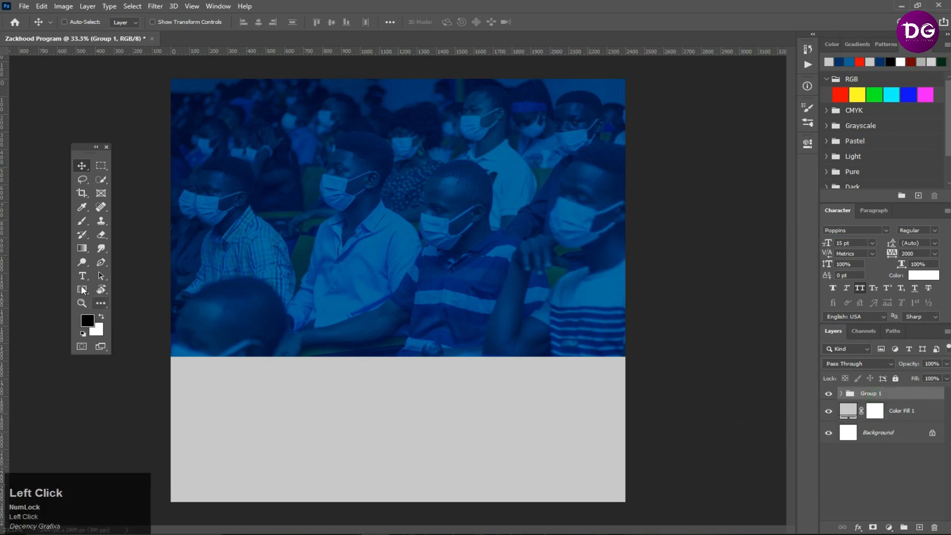
left_click(83, 290)
left_click_drag(190, 88, 603, 488)
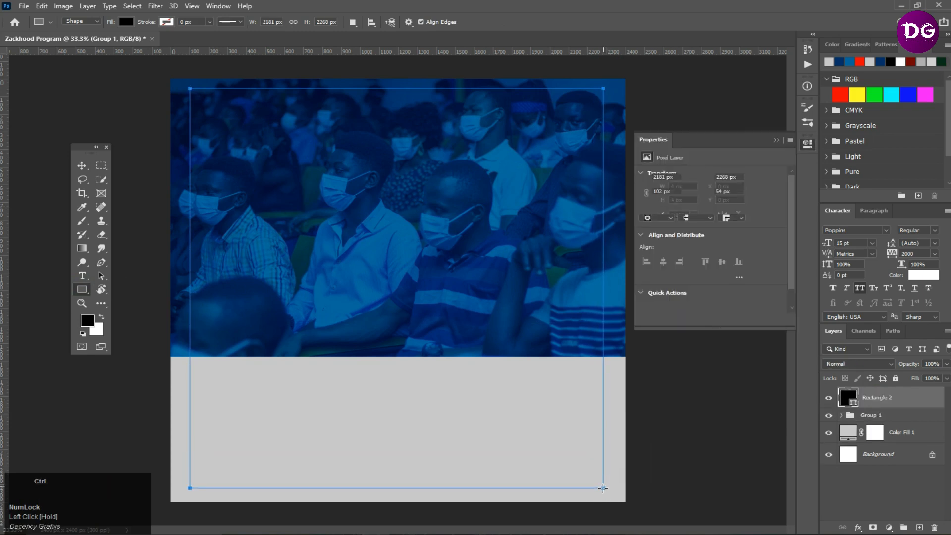
- Center the new rectangle horizontally and vertically on the canvas
left_click(82, 165)
key("ctrl+a")
left_click(258, 22)
left_click(332, 22)
- Shorten the rectangle from its top edge to about 2226 px tall with Free Transform
key("ctrl+t")
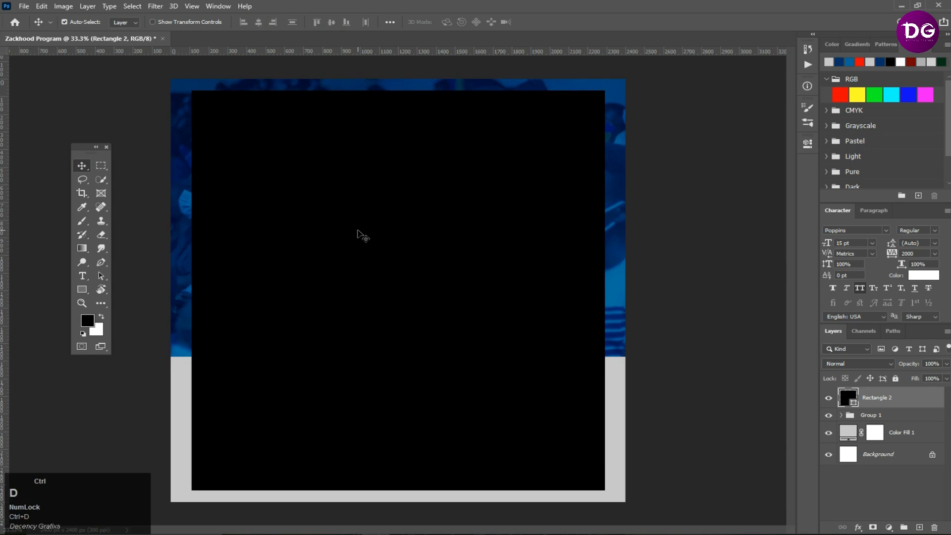
left_click_drag(398, 92, 397, 98)
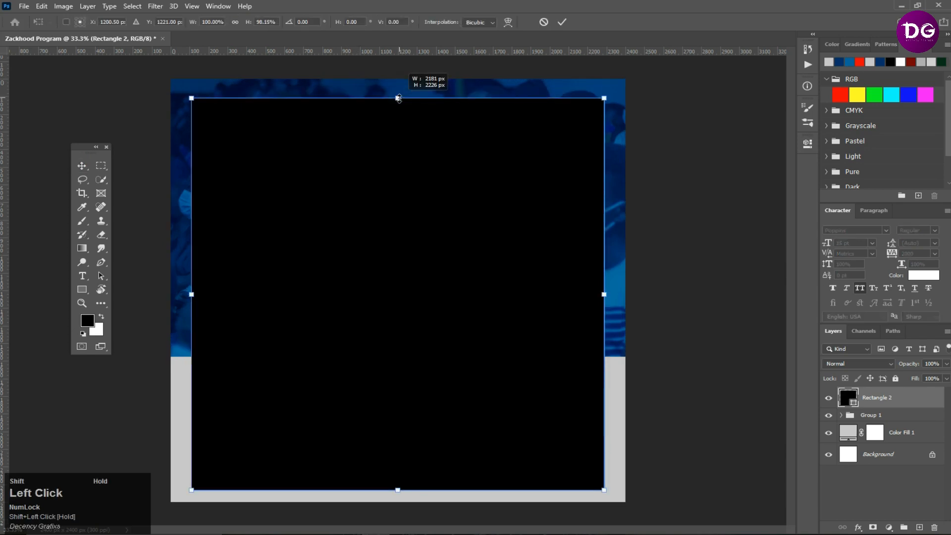
left_click(398, 129)
left_click(398, 129)
- Re-center the rectangle vertically on the canvas and deselect
key("ctrl+a")
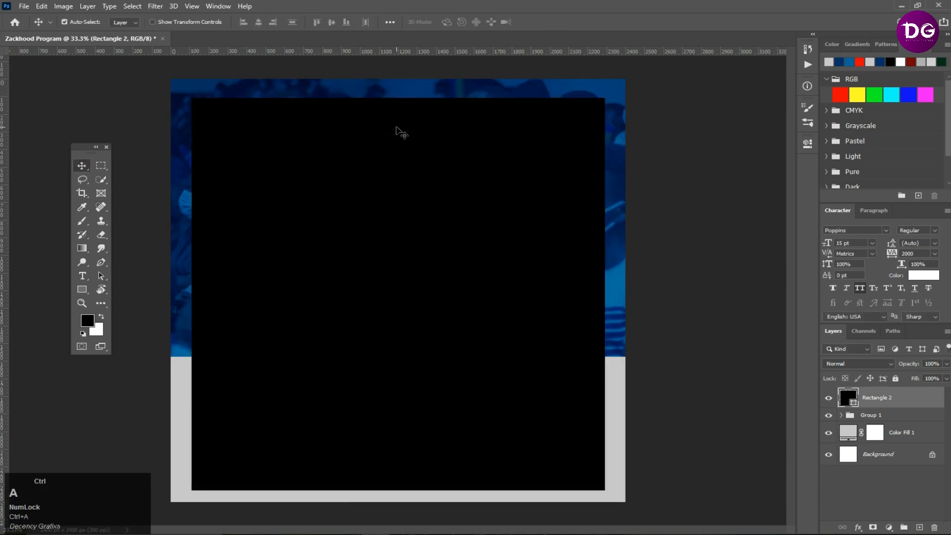
left_click(331, 21)
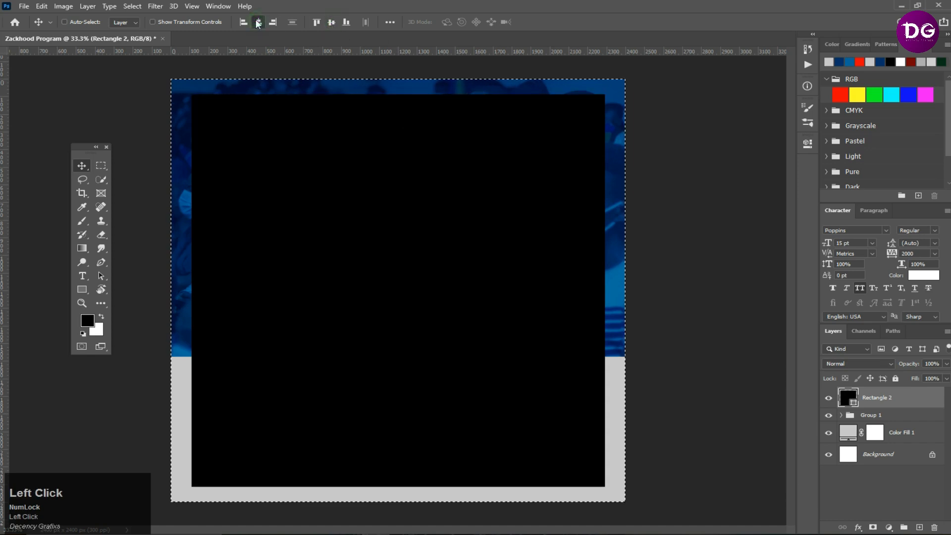
key("ctrl")
key("ctrl+d")
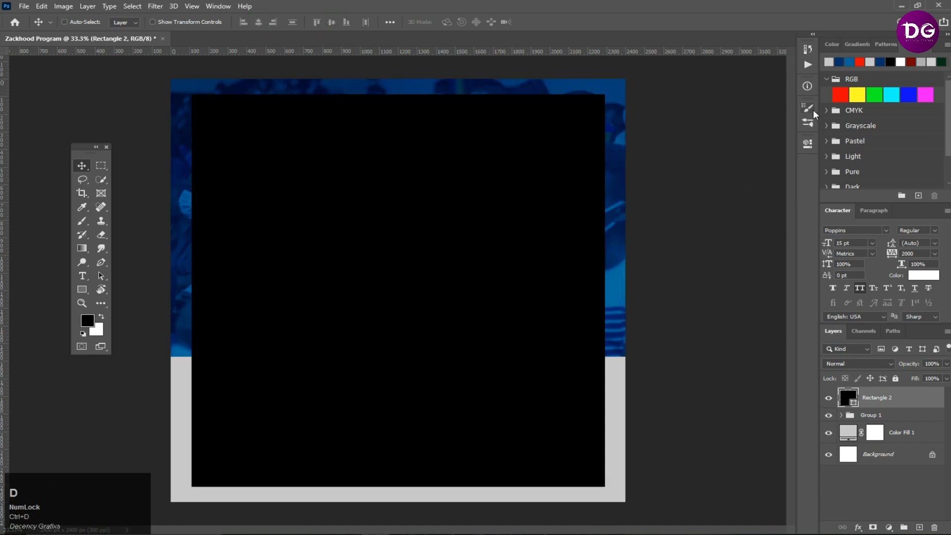
- Open the rectangle's shape properties and remove its fill color
left_click(811, 125)
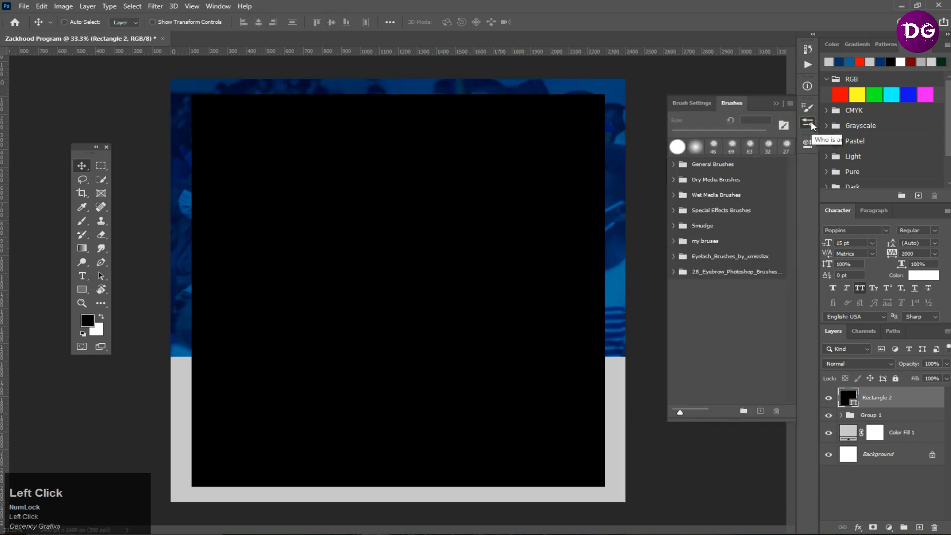
left_click(811, 125)
left_click(808, 143)
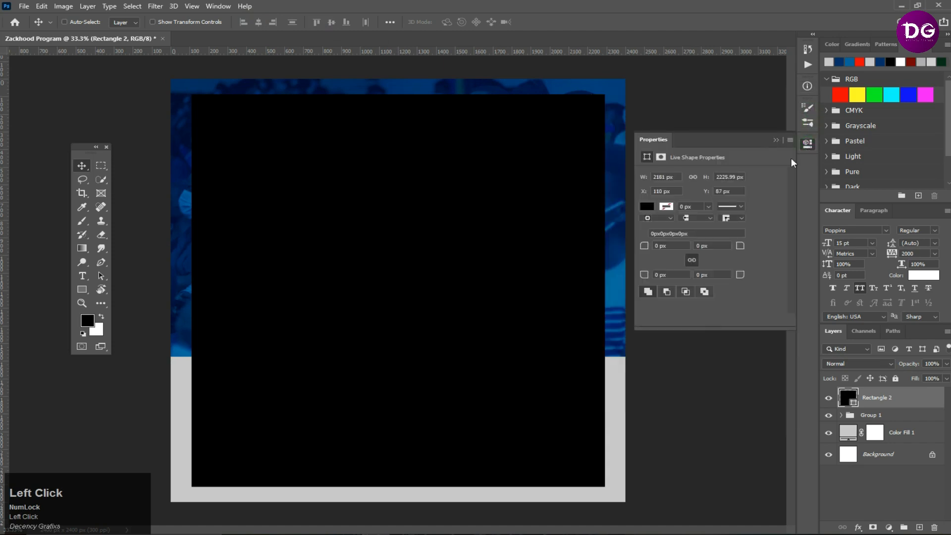
left_click(647, 207)
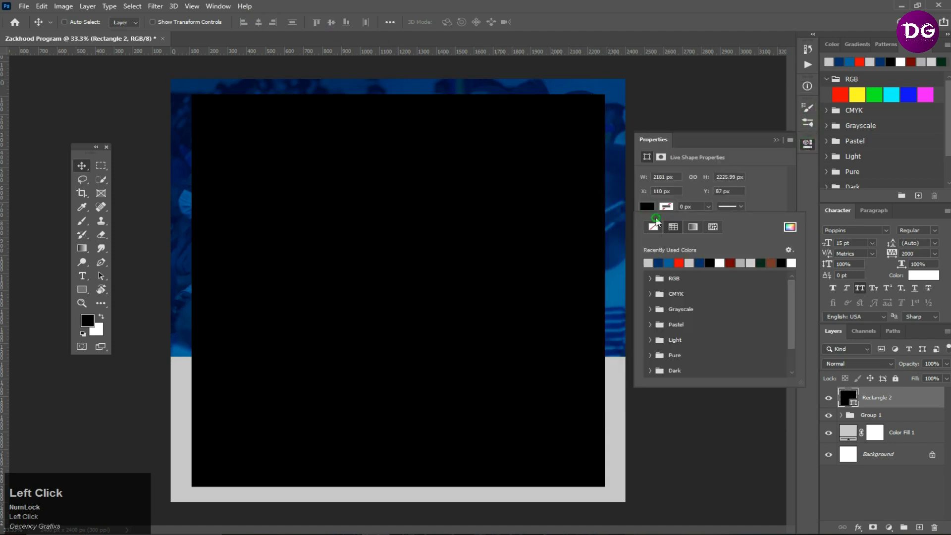
left_click(654, 225)
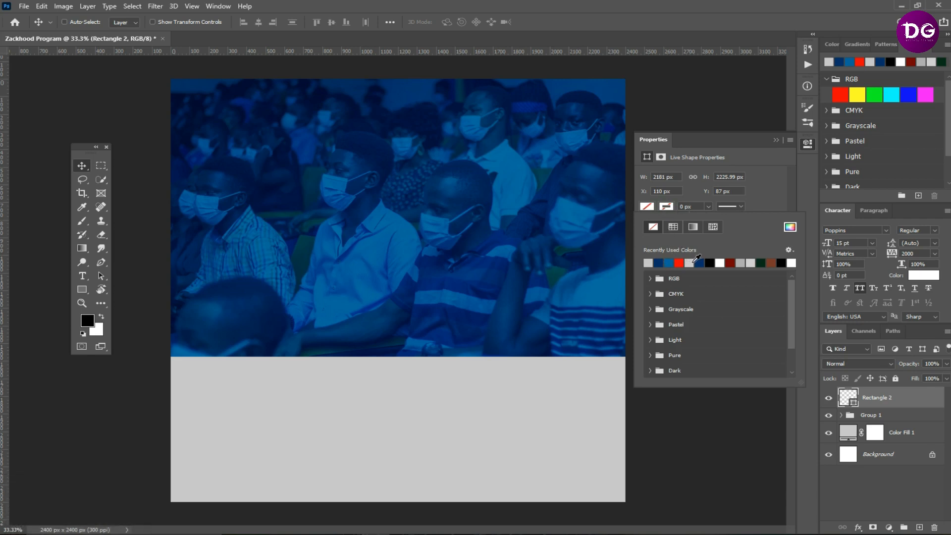
- Give the rectangle a white stroke and adjust the stroke width, then close the properties panel
left_click(694, 260)
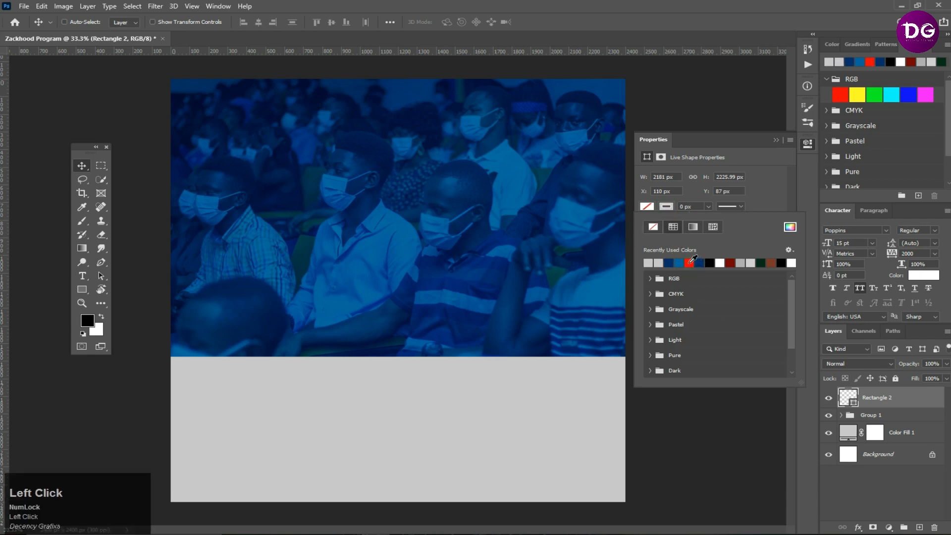
left_click(724, 261)
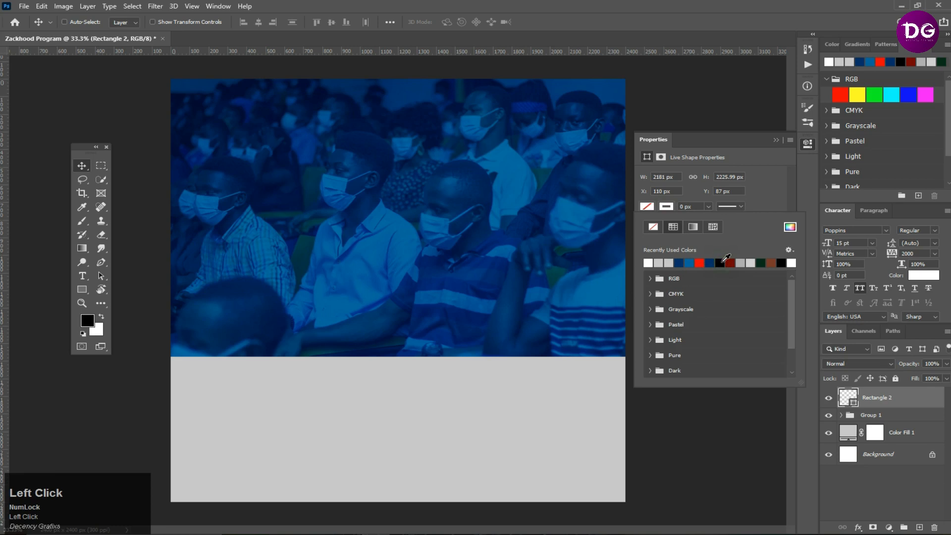
left_click(711, 208)
left_click_drag(708, 218, 719, 219)
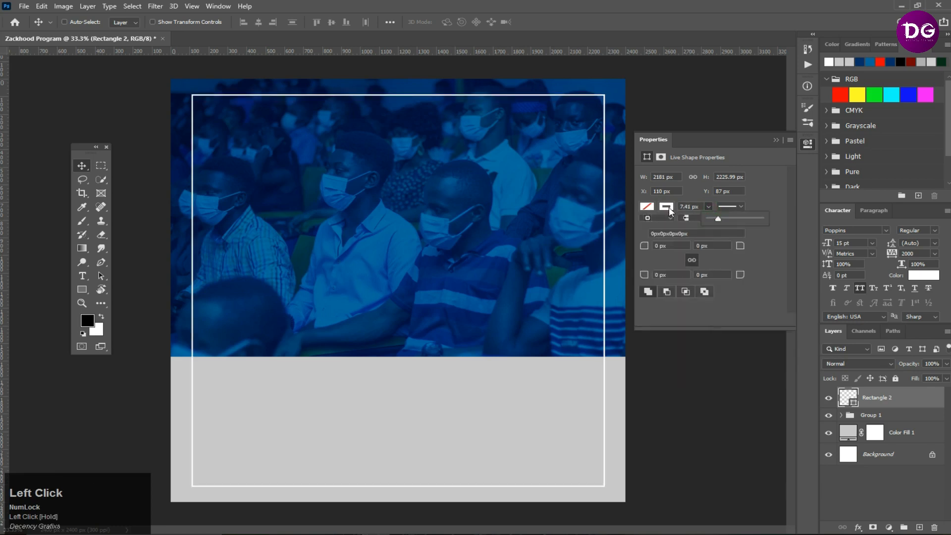
left_click(668, 208)
left_click(698, 206)
left_click_drag(700, 207, 612, 208)
left_click(776, 141)
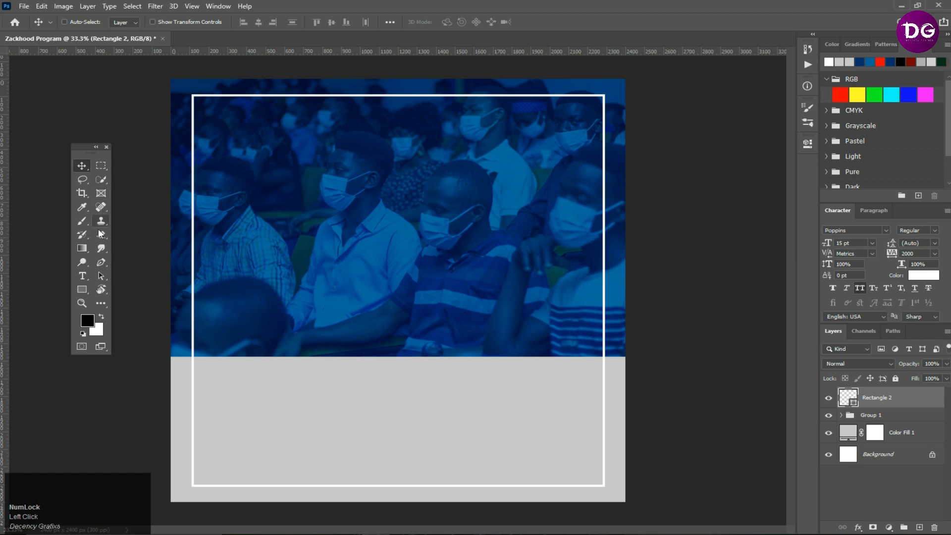
- Add a text line reading "ZACKHOOD PRAYER MIISTRY" over the photo header and commit it
left_click(83, 276)
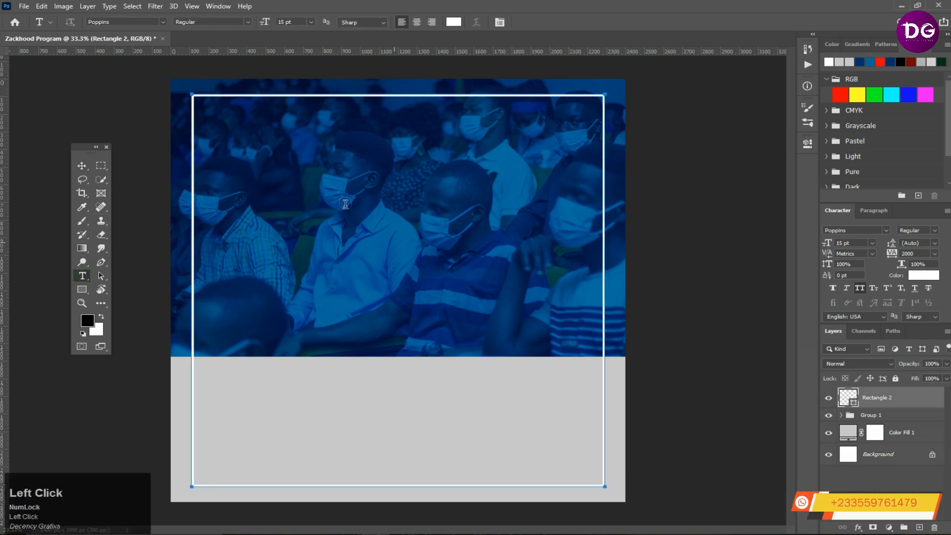
left_click(178, 170)
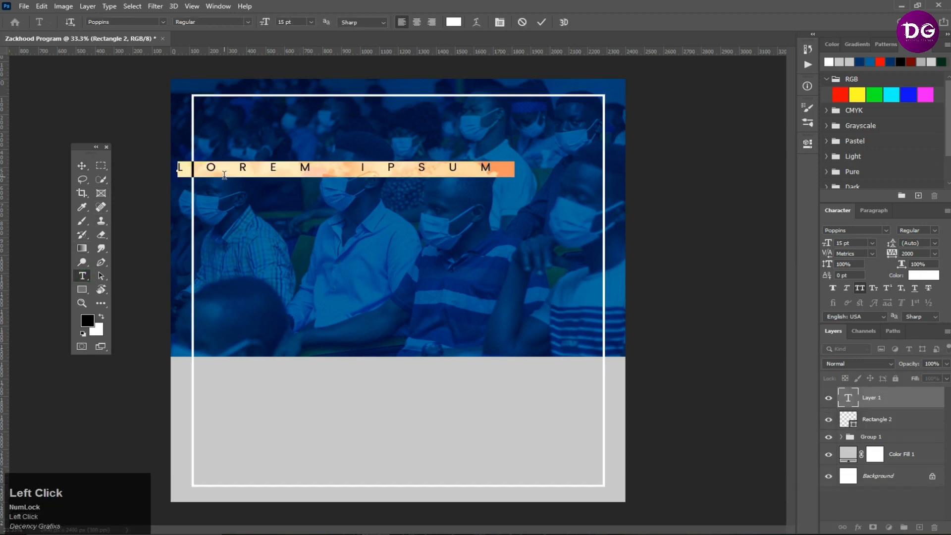
type("ZA")
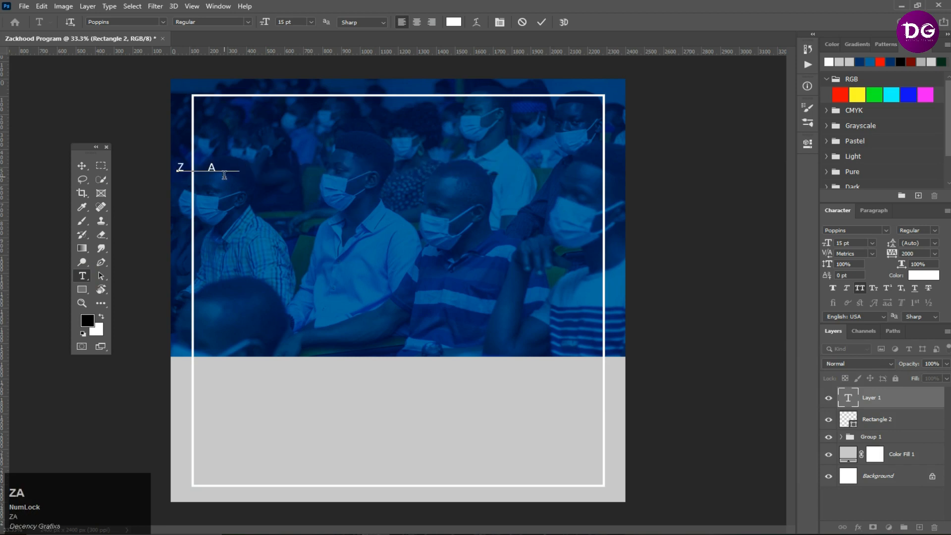
type("CKH")
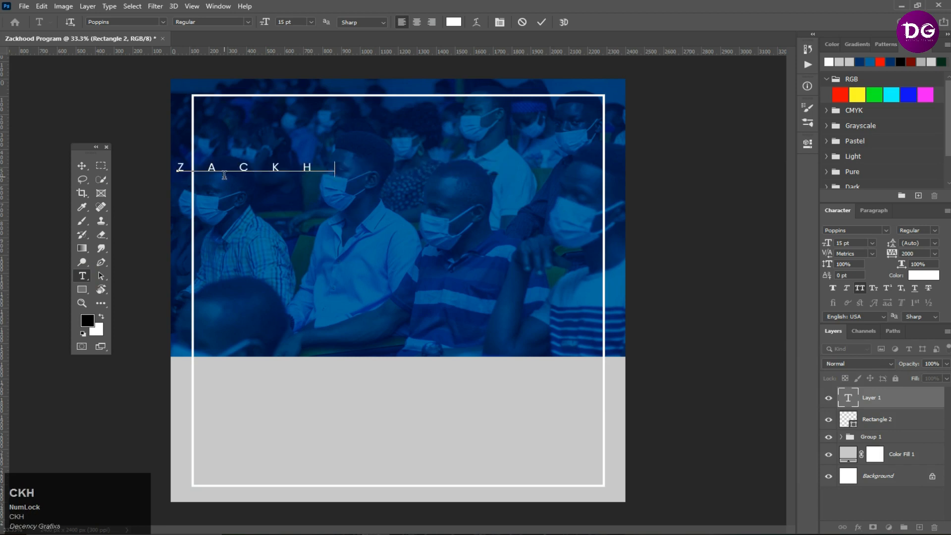
type("OOD P")
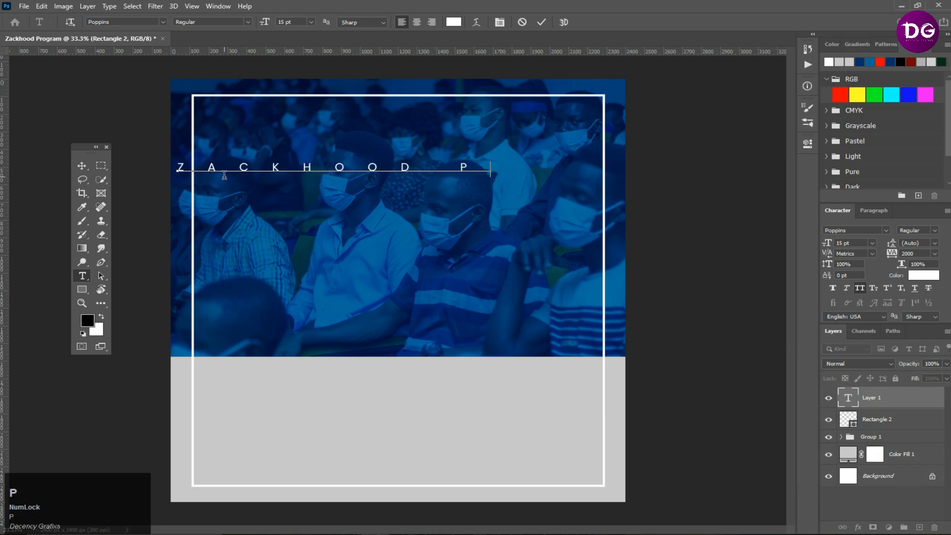
type("RAYER")
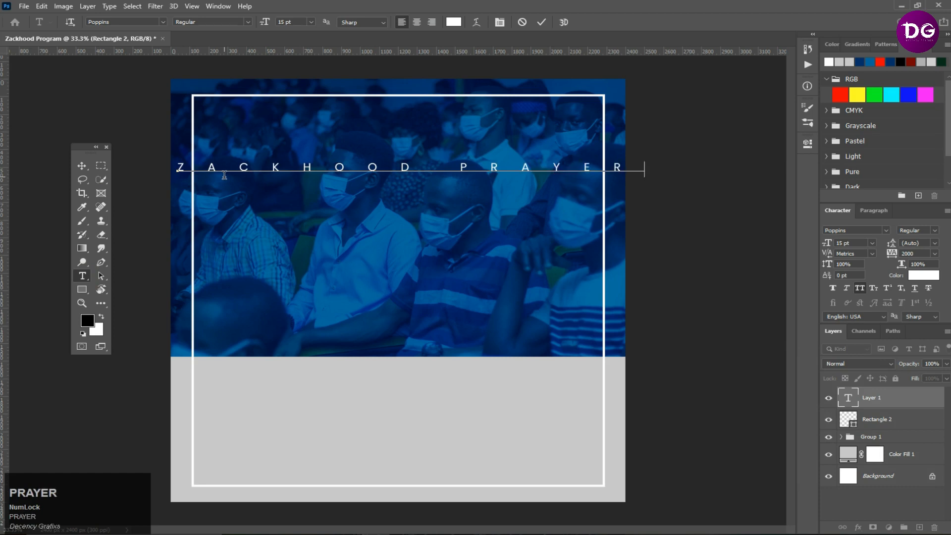
type(" MIIS")
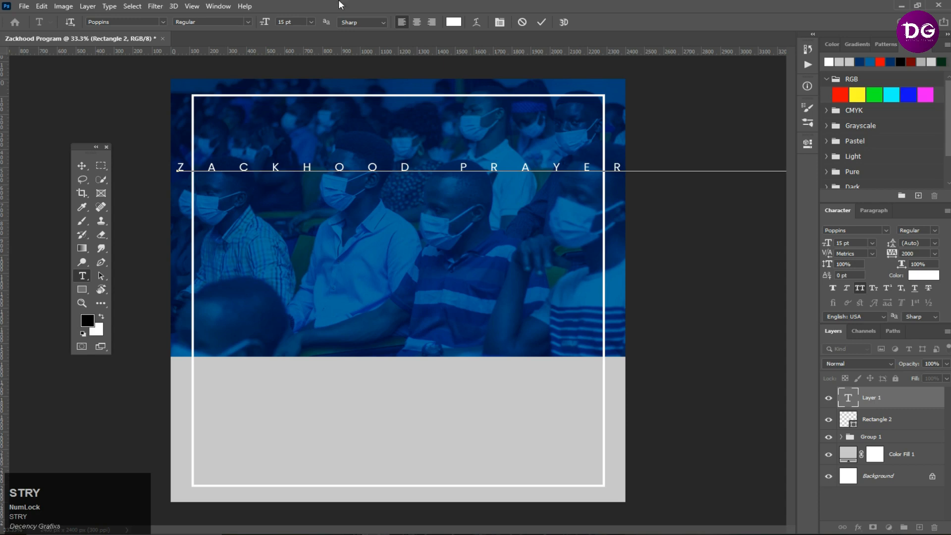
left_click(542, 21)
- Set the heading font to Heavitas and its tracking to 0
left_click(853, 231)
type("hea")
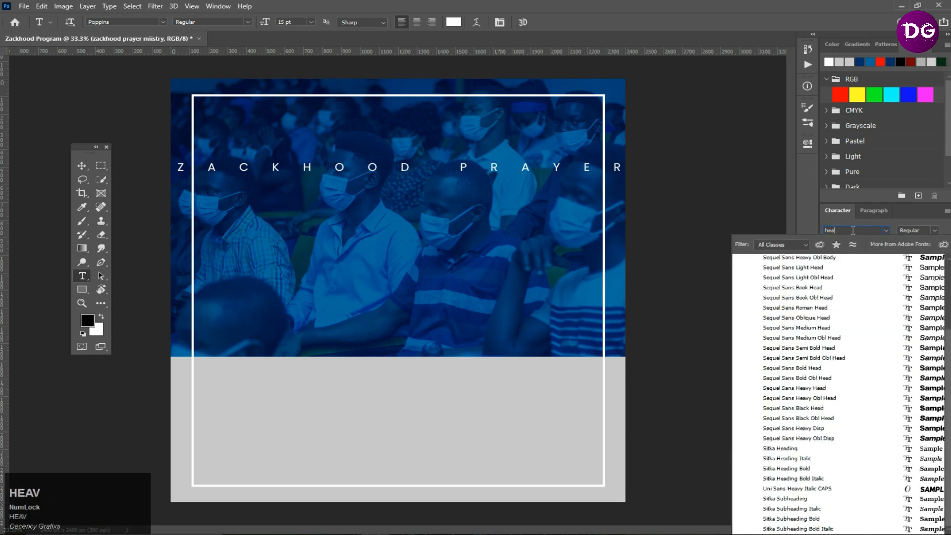
type("vi")
left_click(785, 262)
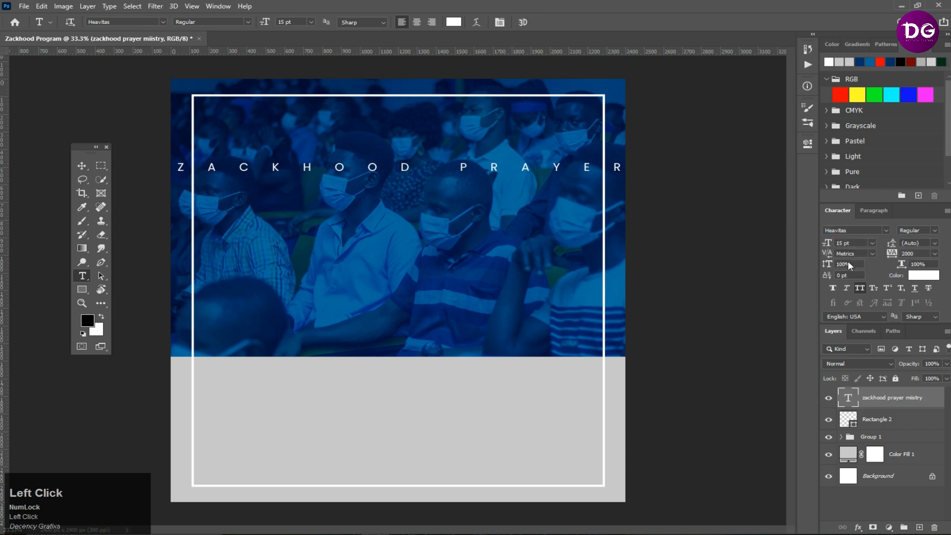
left_click(860, 289)
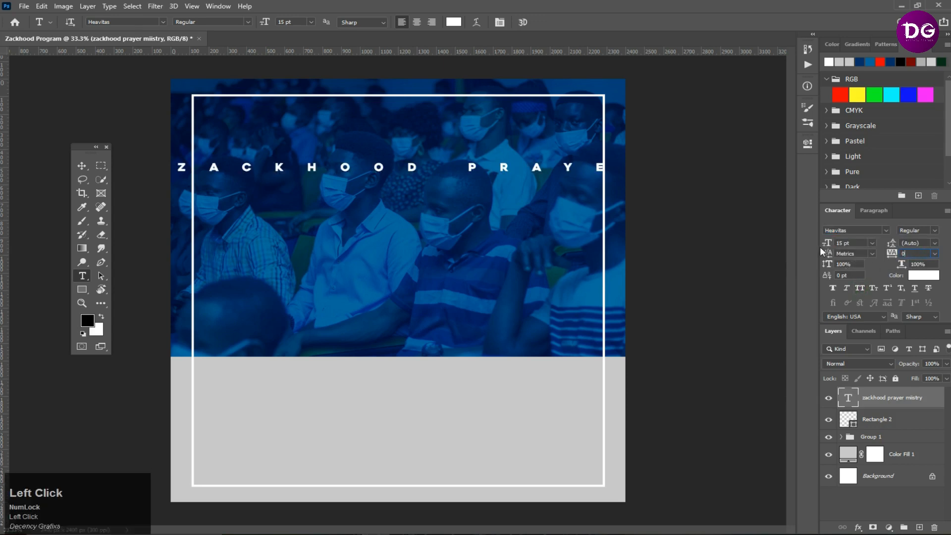
key("Return")
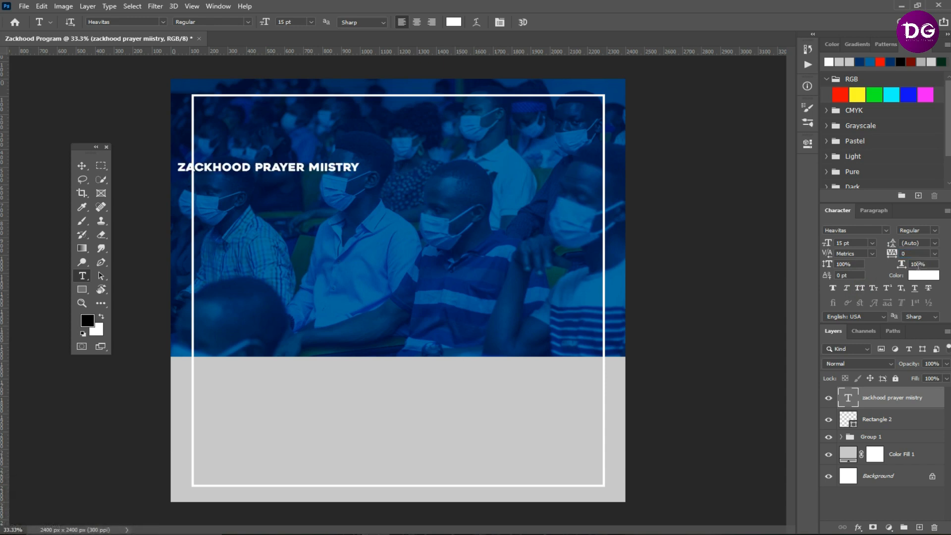
- Move the heading to the top of the frame and set its size to 25 pt
left_click(82, 165)
left_click_drag(270, 168, 387, 112)
left_click_drag(856, 242, 684, 244)
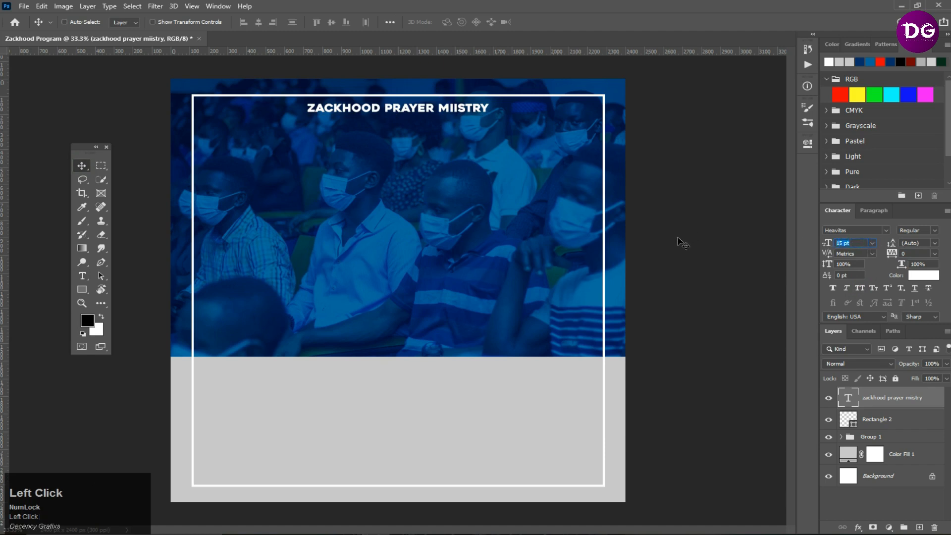
type("25")
key("Return")
left_click_drag(469, 104, 415, 108)
- Correct the heading's spelling to "ZACKHOOD PRAYER MINISTRY"
double_click(848, 397)
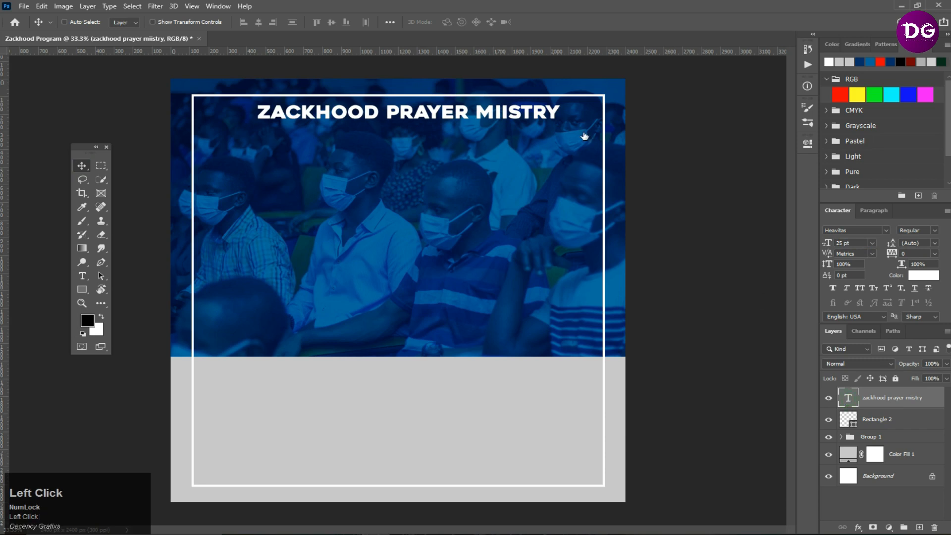
left_click_drag(513, 114, 504, 111)
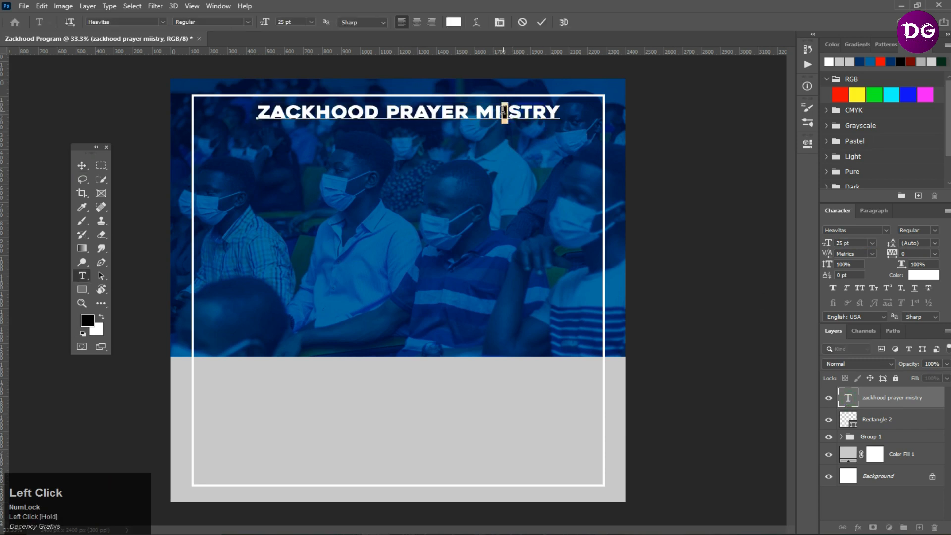
type("N")
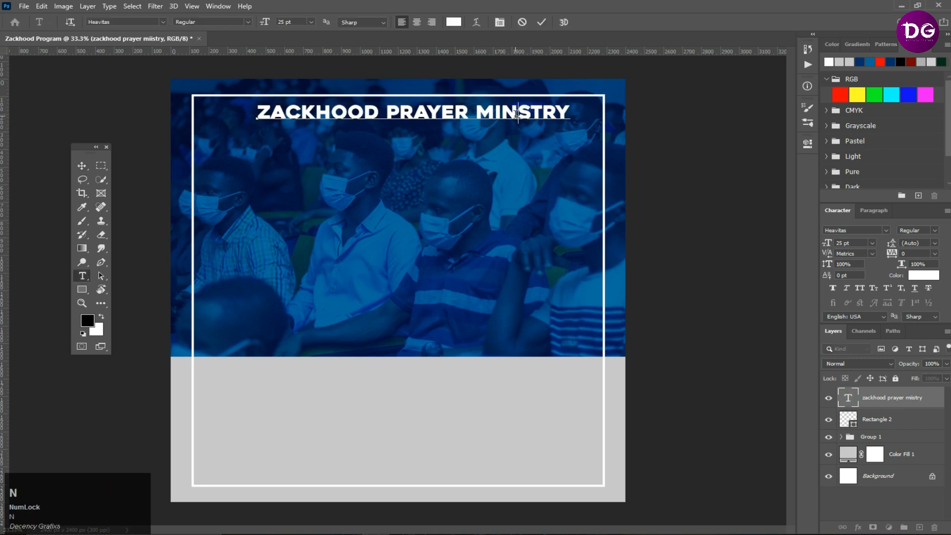
type("I")
left_click(542, 22)
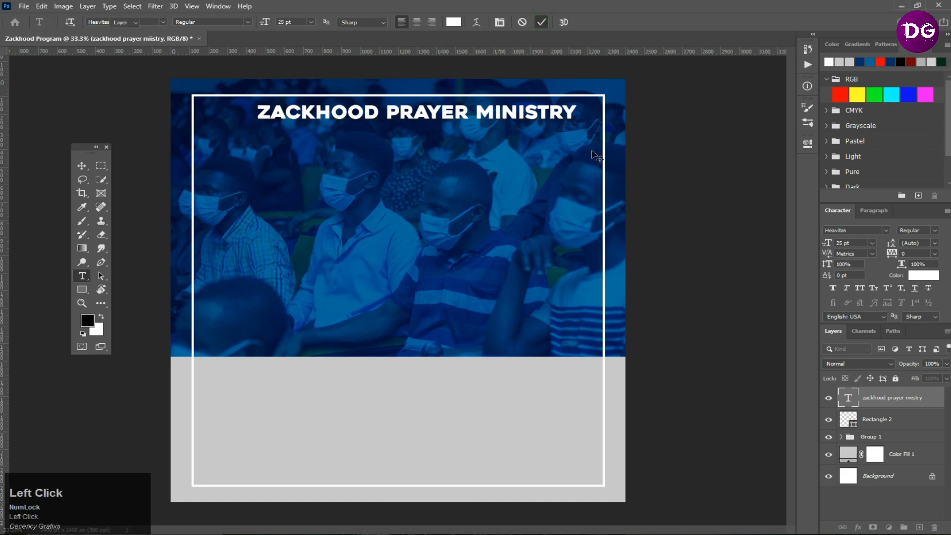
- Center the heading horizontally on the canvas and move it back up near the frame's top
key("ctrl+a")
left_click(329, 21)
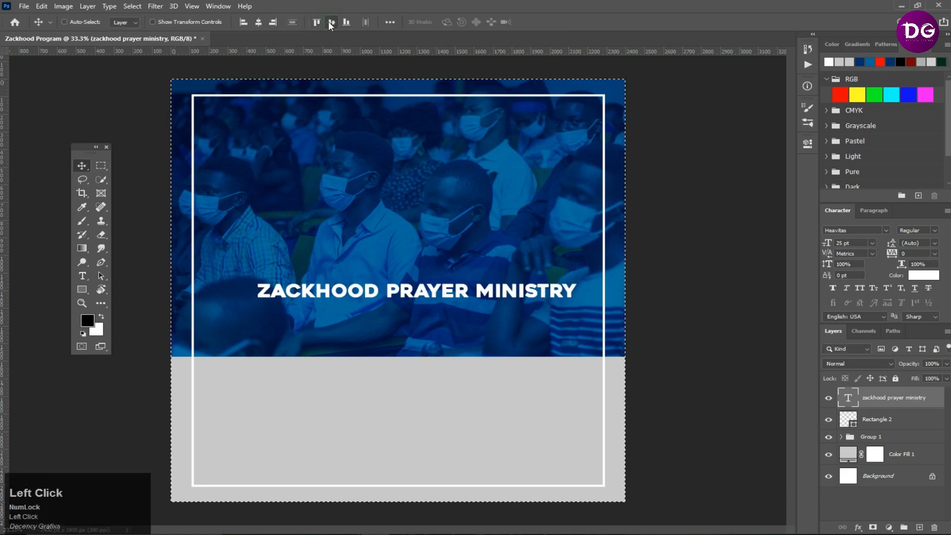
left_click(260, 22)
left_click_drag(440, 293, 441, 115)
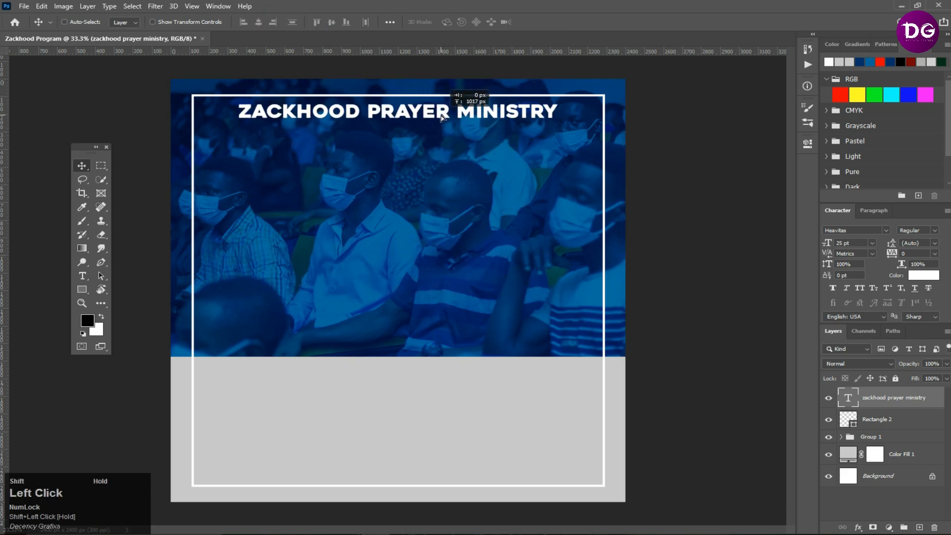
key("ctrl")
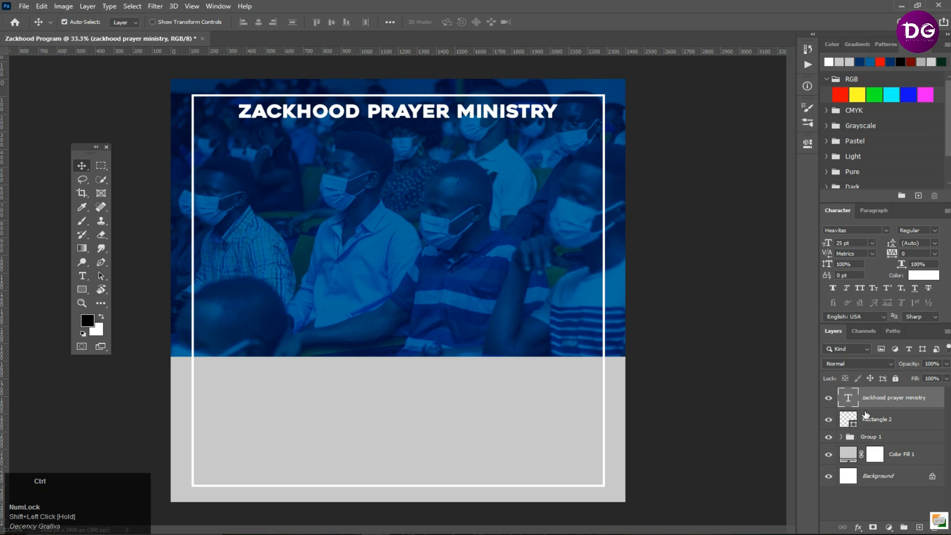
- Duplicate the heading, shift the copy below it and change its text to "PRESENT"
key("ctrl+j")
left_click_drag(439, 136, 444, 149)
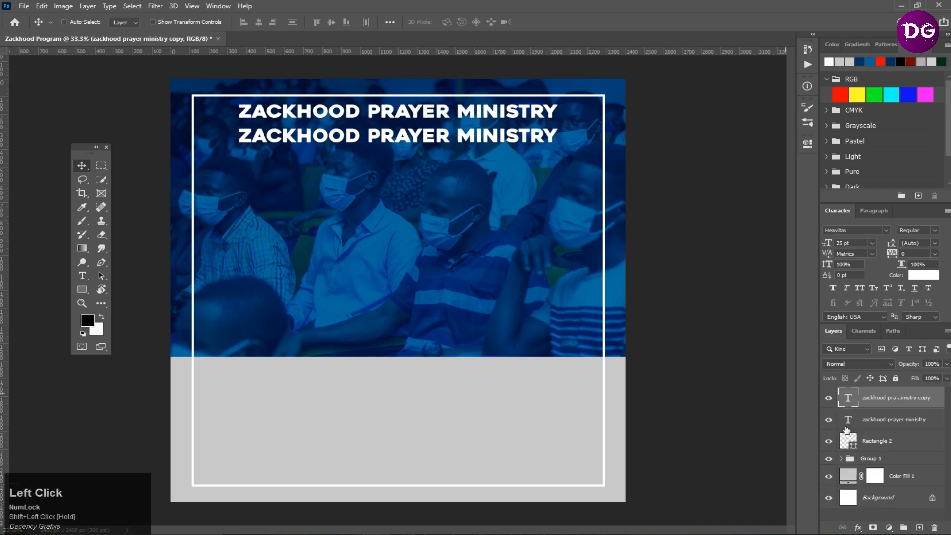
double_click(852, 398)
type("PRESEN")
key("Return")
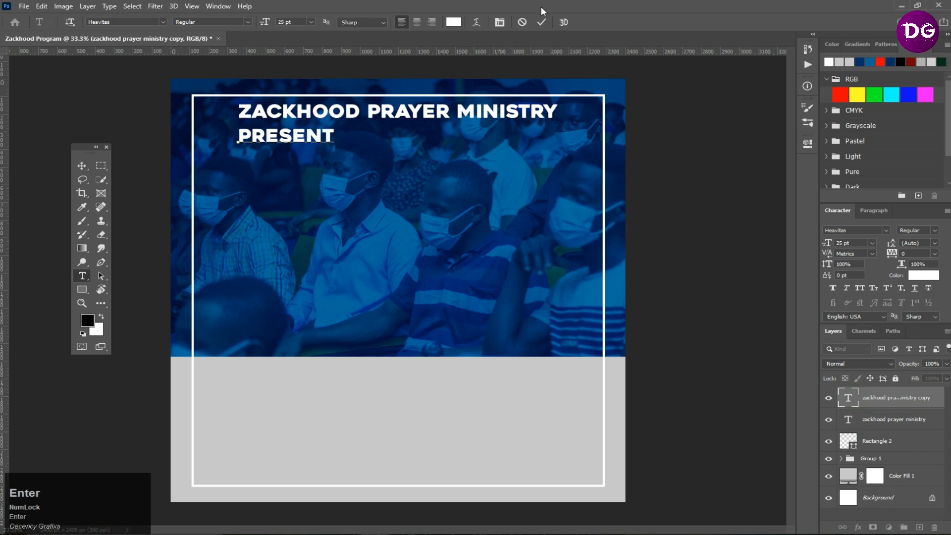
left_click(541, 22)
- Change the second line's font to Poppins Regular
left_click(847, 231)
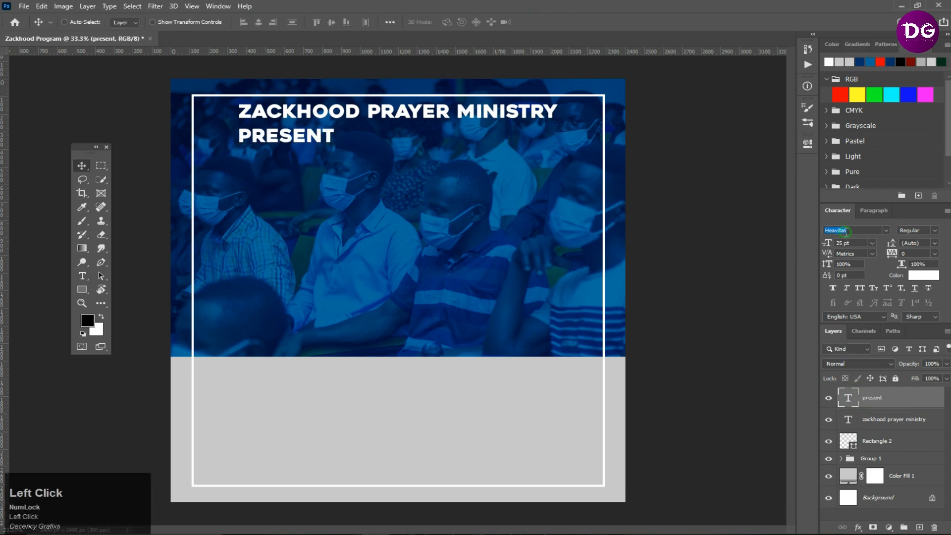
type("popp")
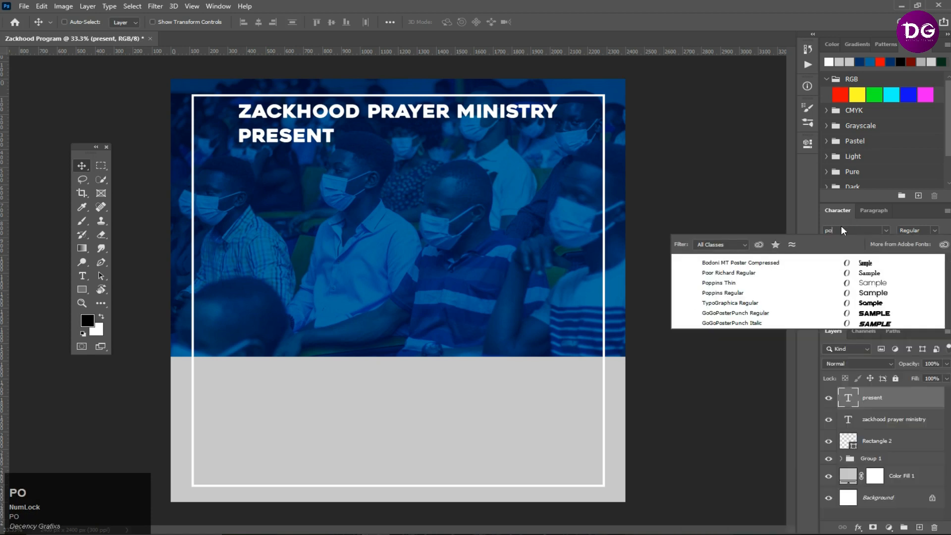
left_click(734, 274)
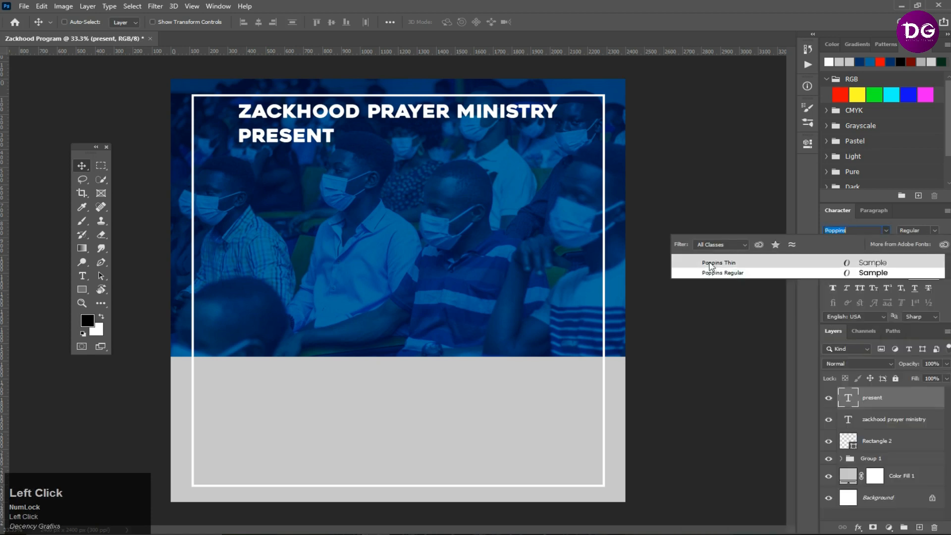
- Edit the second line to read "presents"
double_click(844, 399)
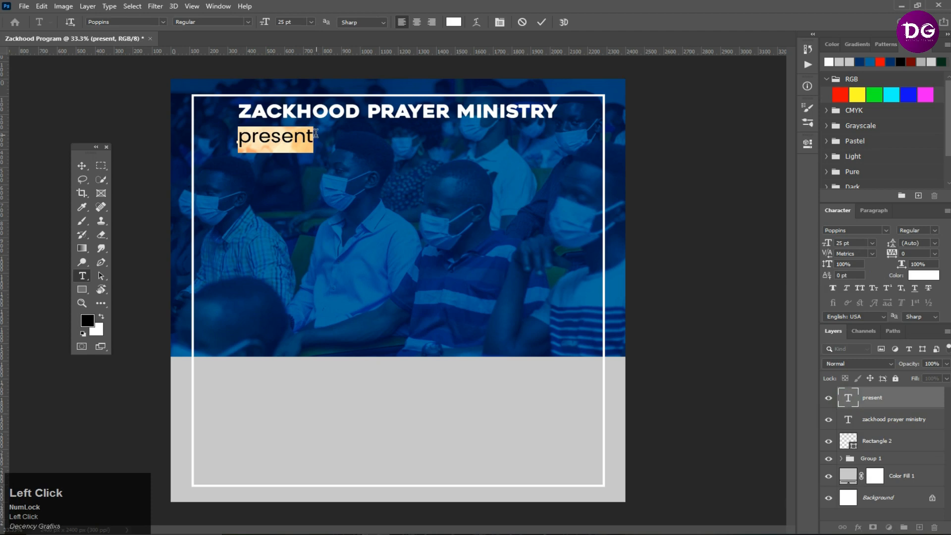
left_click(328, 132)
type("s")
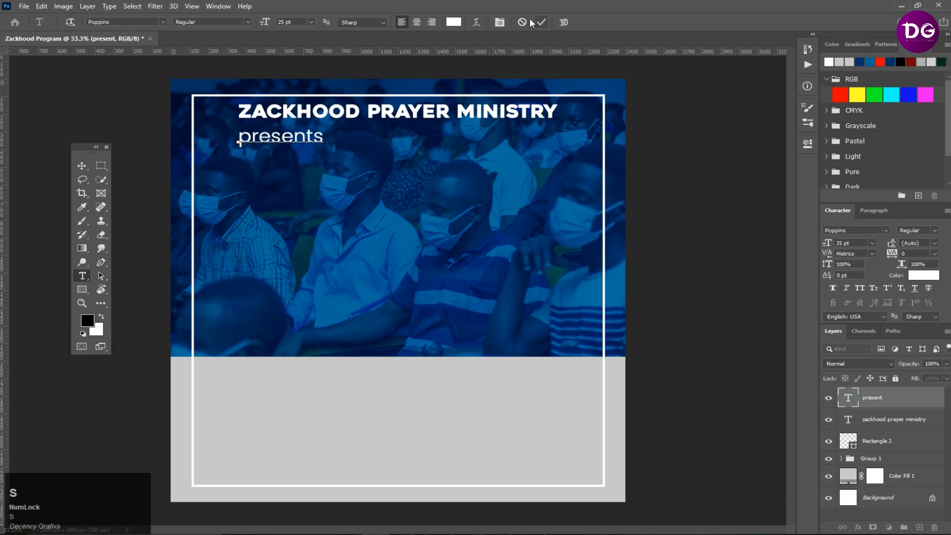
left_click(541, 22)
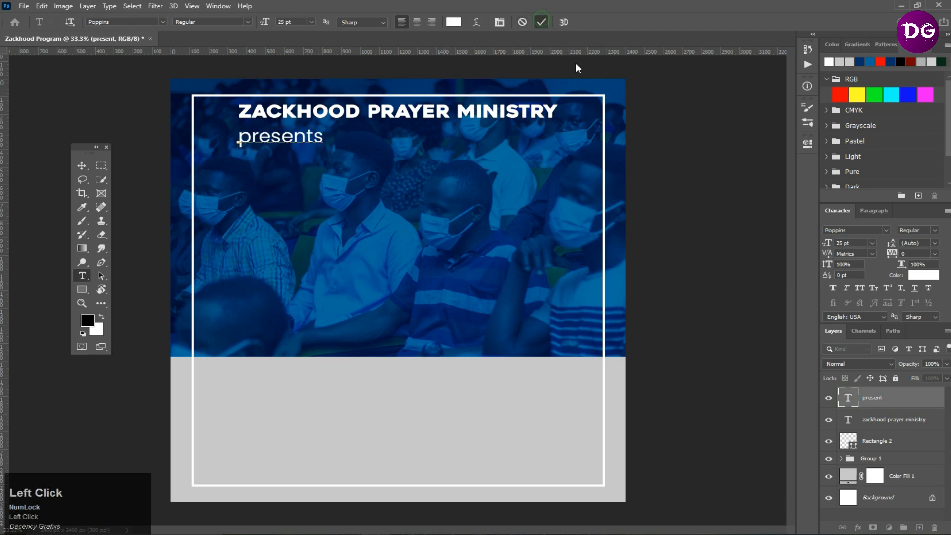
- Make the second line all caps, set its tracking to 2000 and its size to 15 pt
left_click(859, 288)
left_click(915, 254)
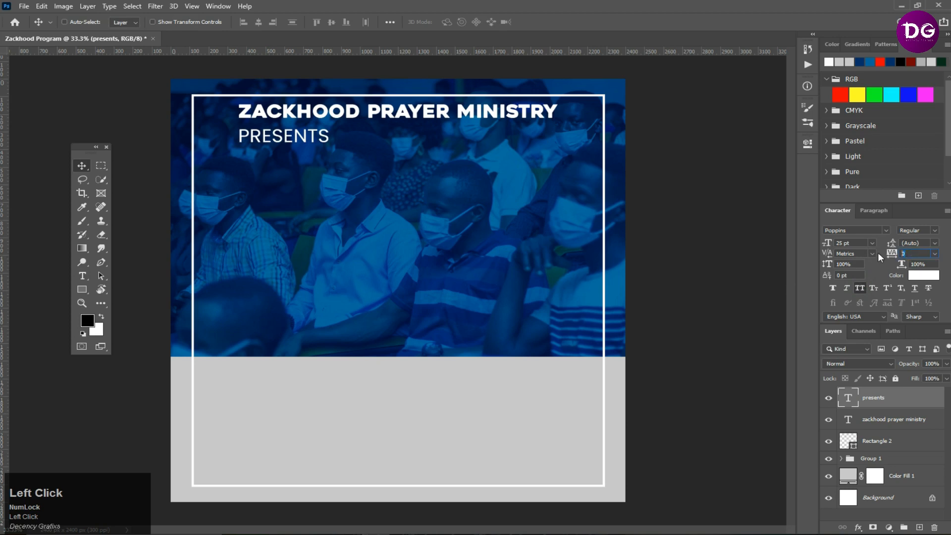
type("2000")
key("Return")
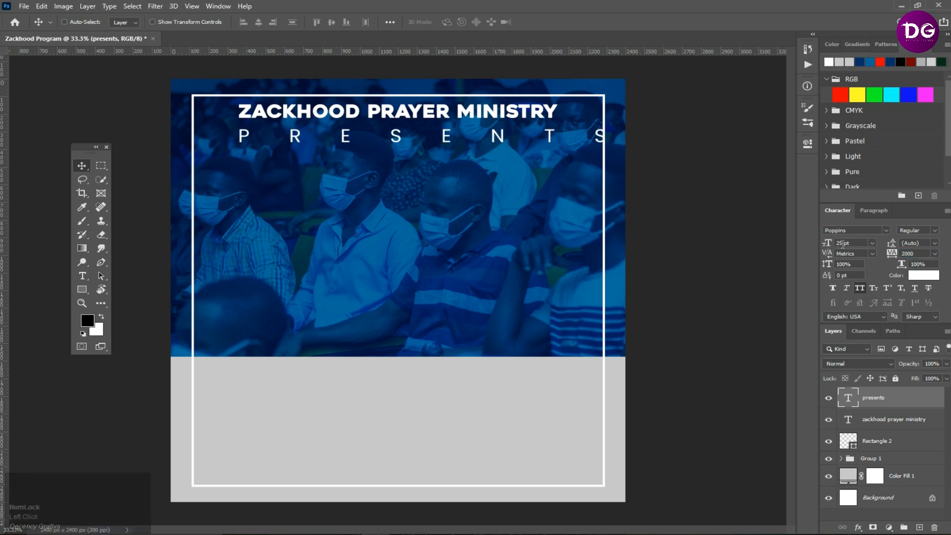
left_click_drag(852, 242, 809, 246)
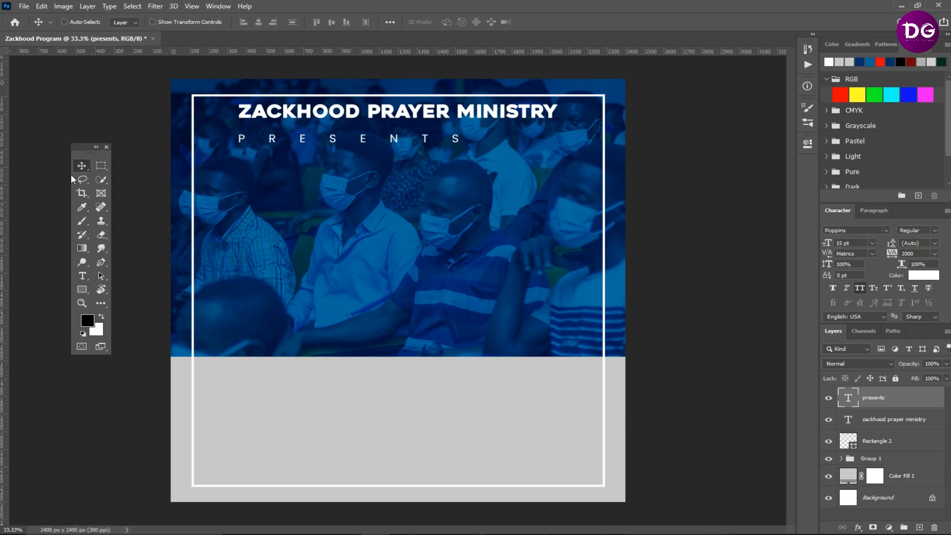
- Center "PRESENTS" horizontally on the canvas and move it up just below the heading
key("ctrl+a")
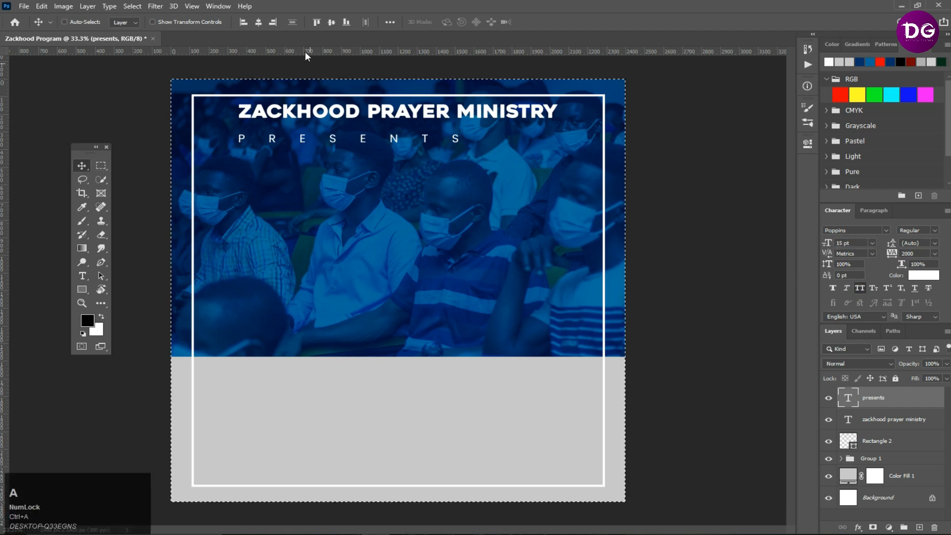
left_click(259, 21)
key("ctrl+d")
left_click_drag(429, 189, 432, 175)
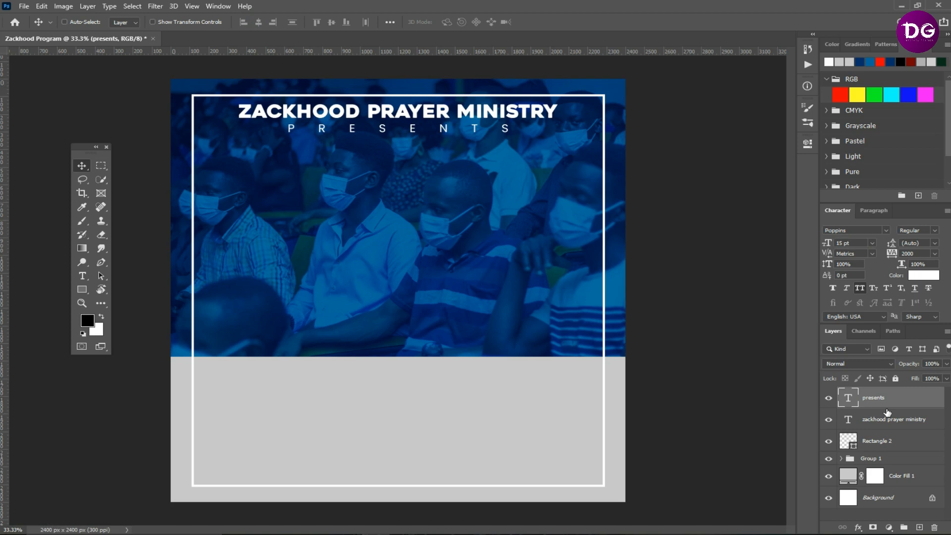
- Duplicate the heading, move the copy below "PRESENTS" and retype it as "WHO IS AN", checking the theme in the notes file
key("F11")
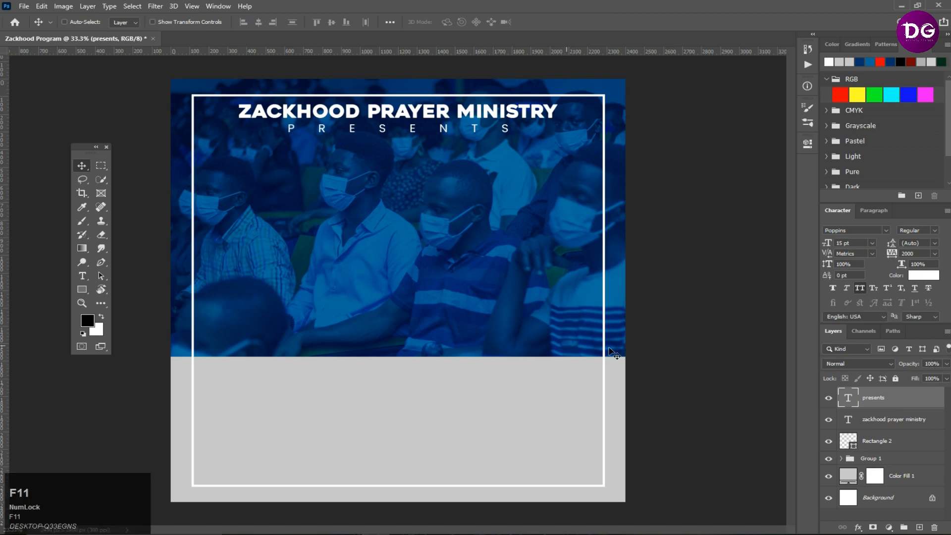
left_click(916, 430)
key("ctrl+j")
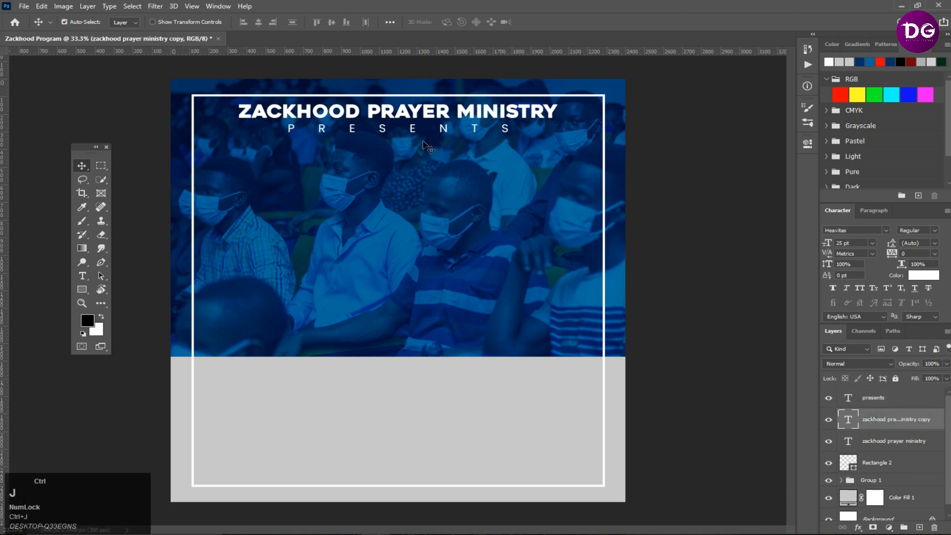
left_click_drag(414, 116, 411, 158)
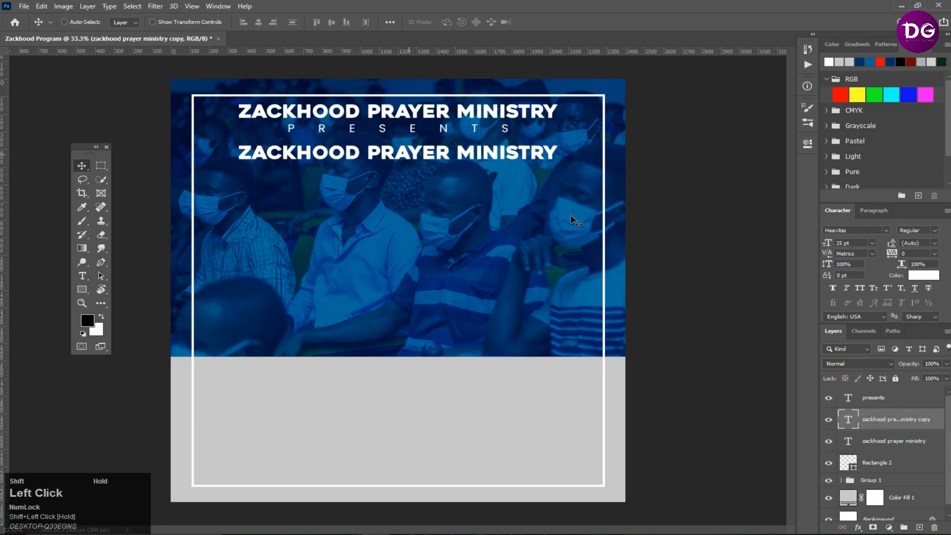
double_click(849, 421)
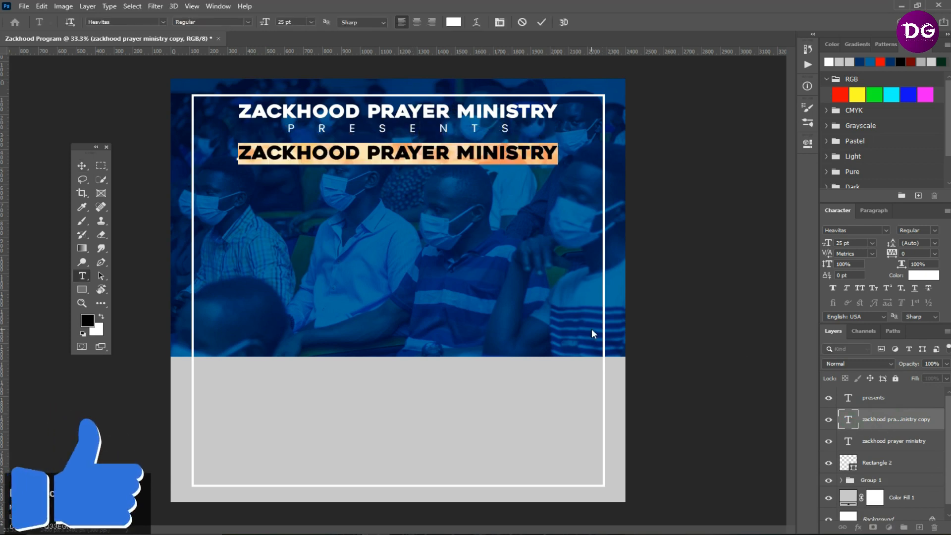
type("WHO IS AN")
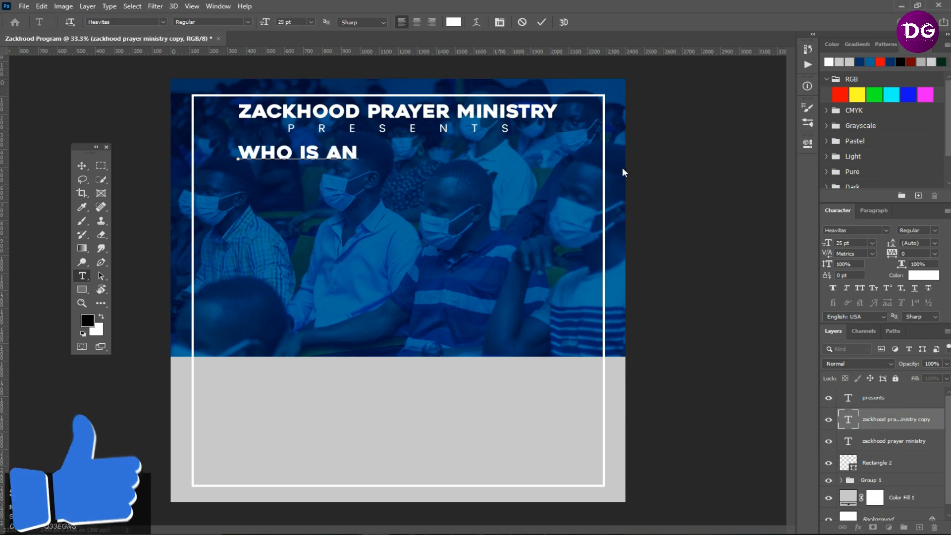
left_click(552, 532)
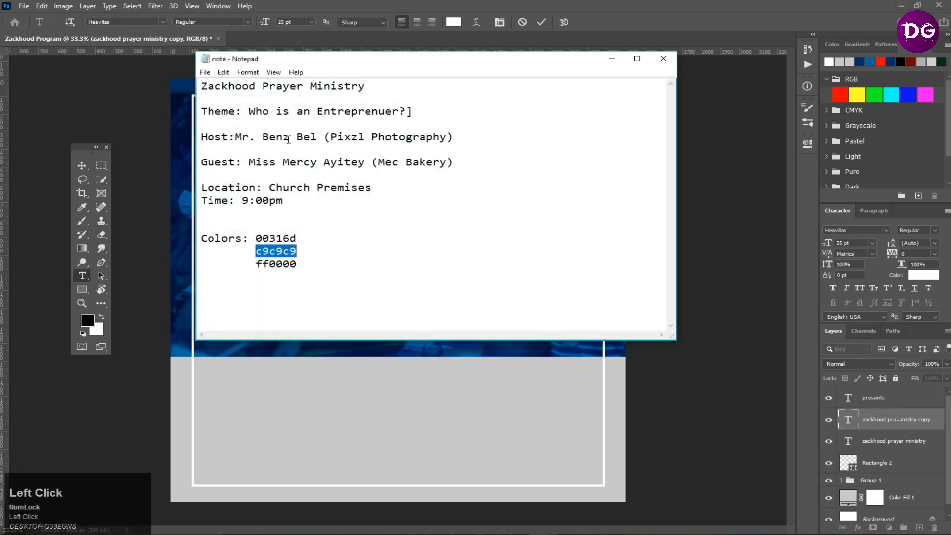
mouse_move(317, 111)
left_mouse_down()
mouse_move(425, 112)
mouse_move(311, 111)
left_mouse_up()
left_click(520, 27)
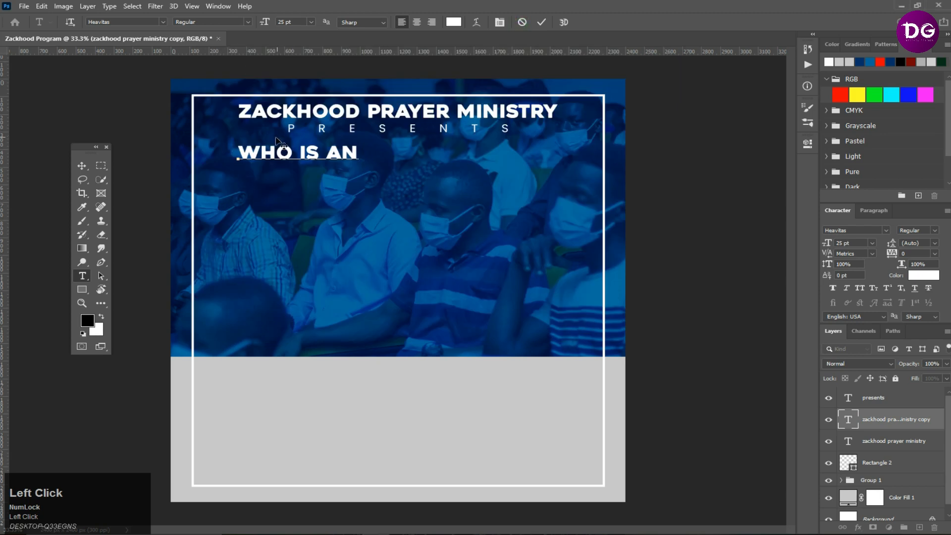
left_click(82, 165)
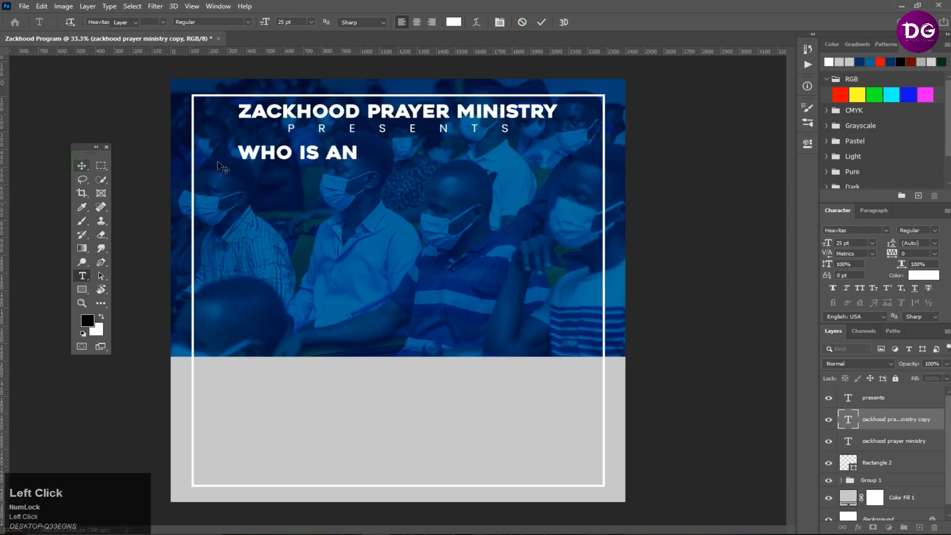
- Change the "WHO IS AN" line's font to Caviar Dreams Regular
left_click(863, 229)
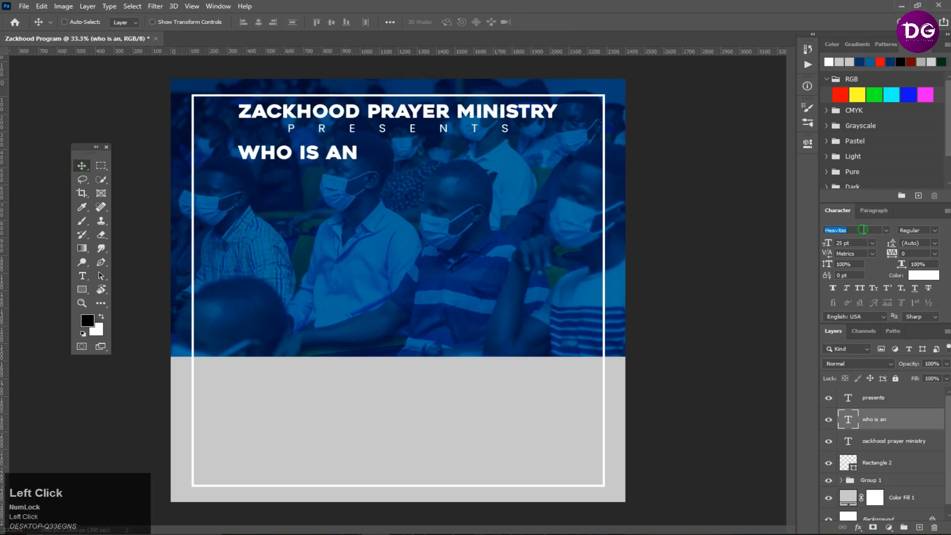
type("cav")
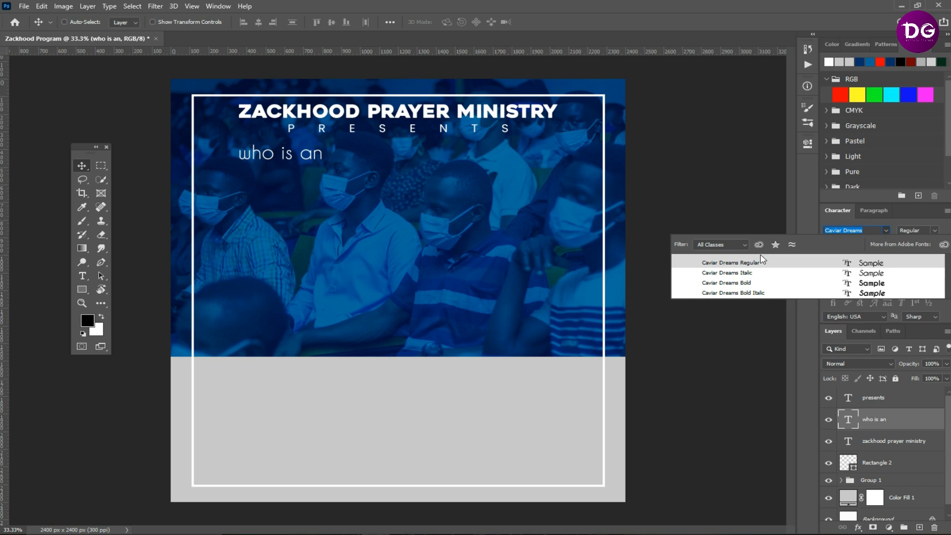
left_click(755, 263)
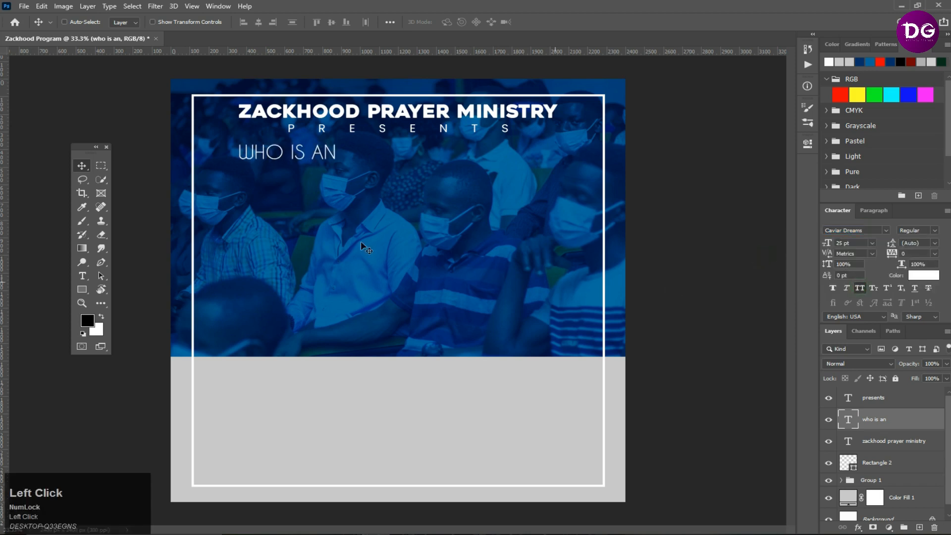
- Center the "WHO IS AN" line horizontally on the canvas just below "PRESENTS"
left_click_drag(268, 154, 370, 157)
key("ctrl+a")
left_click(258, 21)
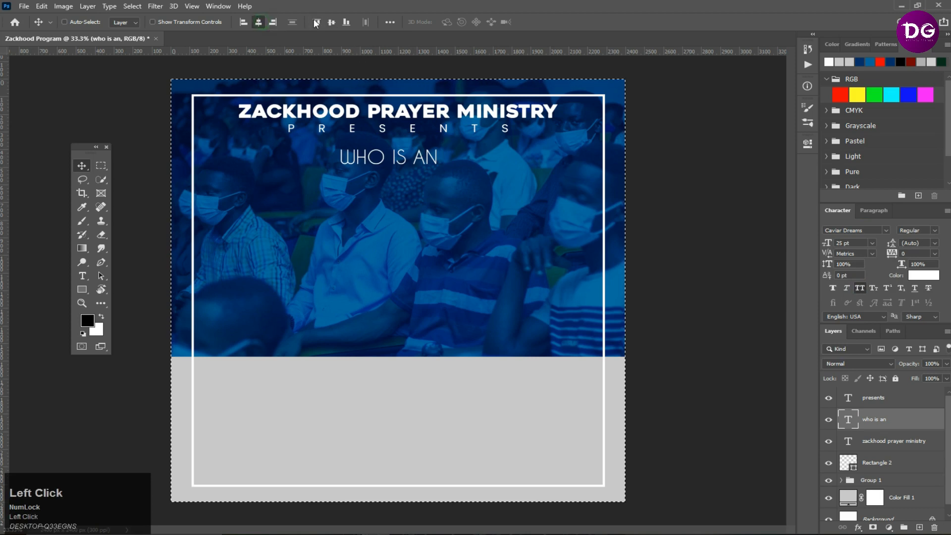
left_click(332, 22)
key("ctrl+d")
left_click_drag(395, 310, 395, 171)
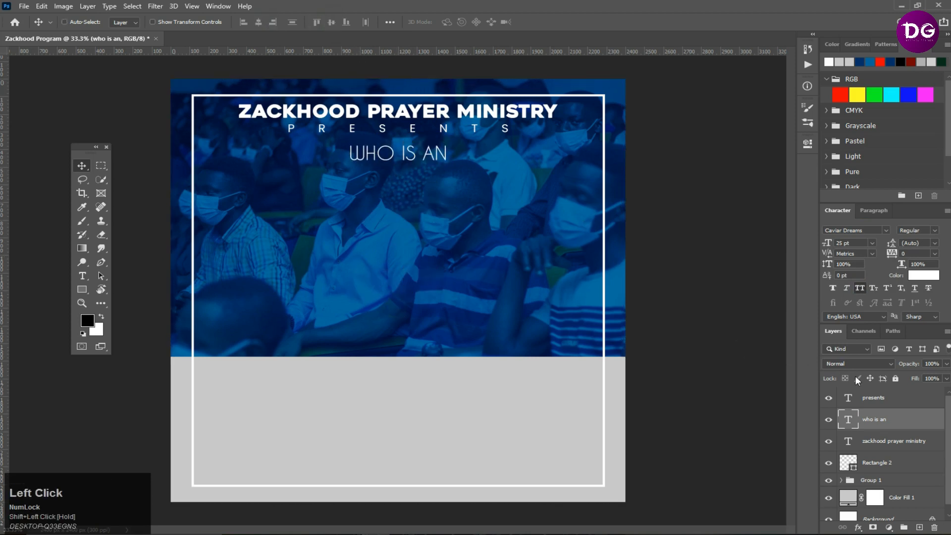
- Duplicate "WHO IS AN", move the copy below it and replace its text with "Entreprenuer?" copied from the notes file
key("ctrl+j")
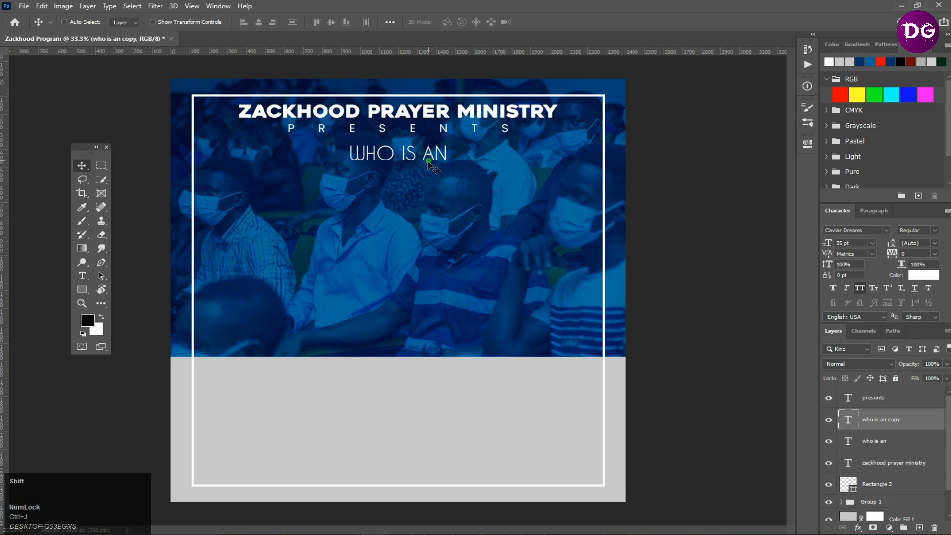
left_click_drag(429, 164, 430, 188)
double_click(848, 419)
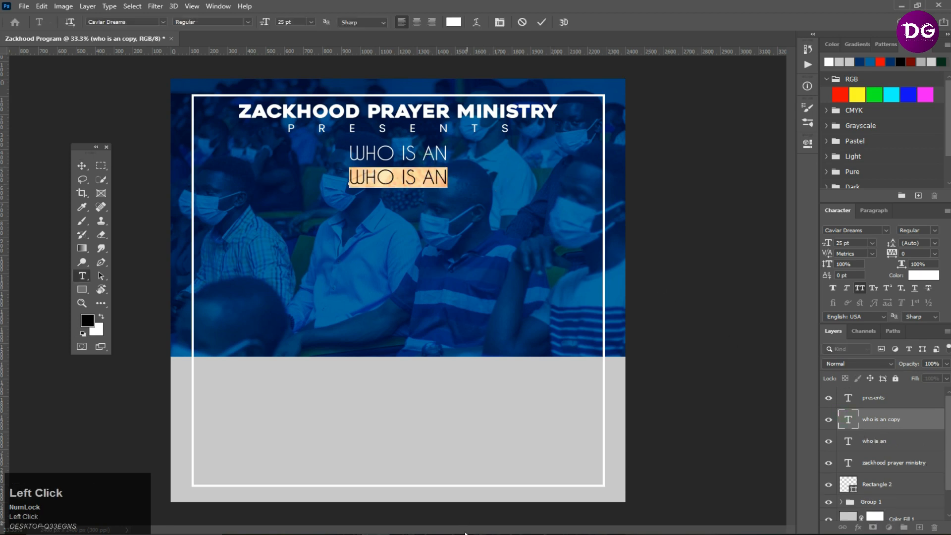
left_click(516, 533)
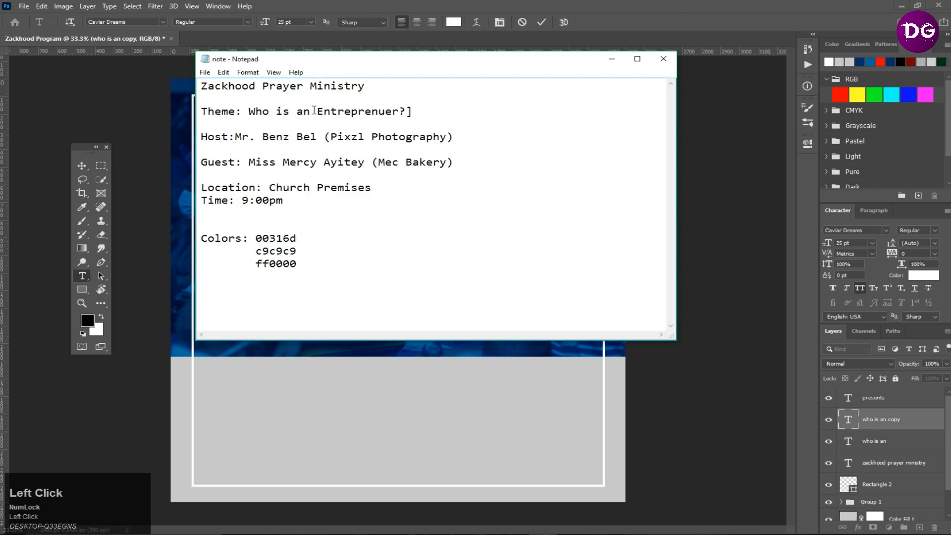
left_click_drag(317, 110, 407, 111)
key("ctrl+c")
left_click(611, 59)
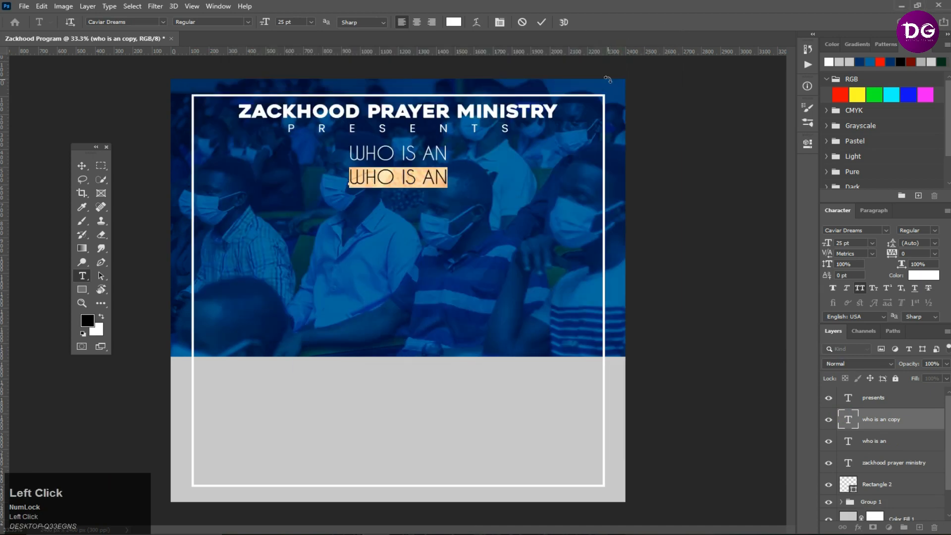
key("ctrl")
key("ctrl+v")
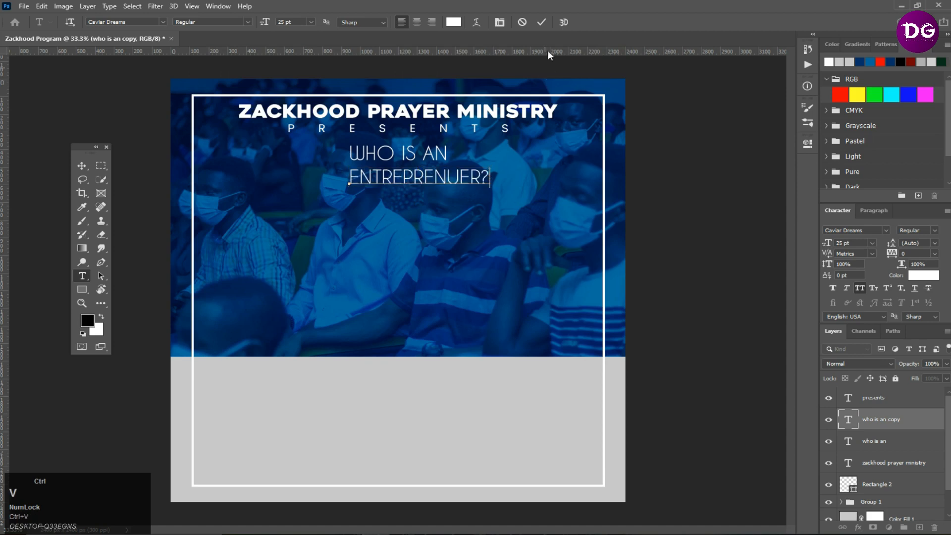
left_click(541, 22)
- Set the "Entreprenuer?" line to Disclaimer Plain at 150 pt and move it below "WHO IS AN"
left_click(867, 230)
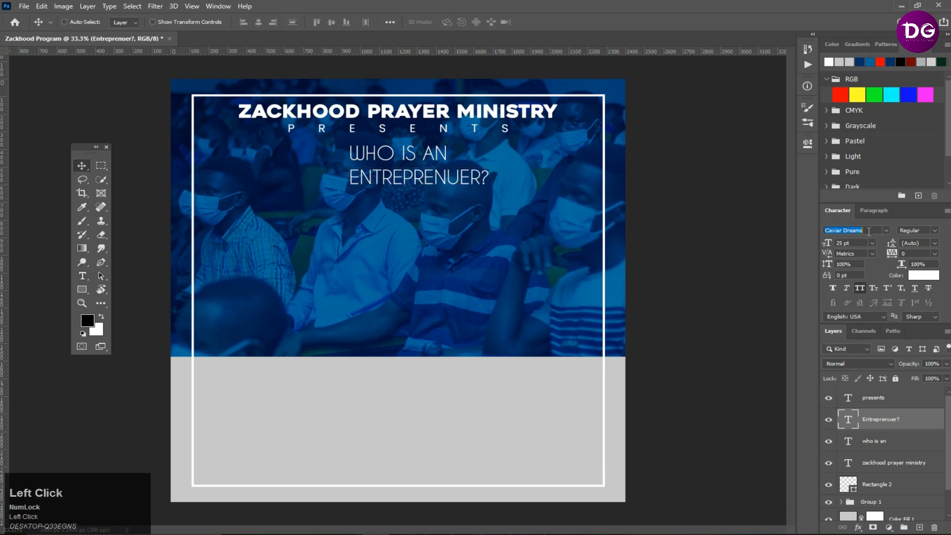
type("dis")
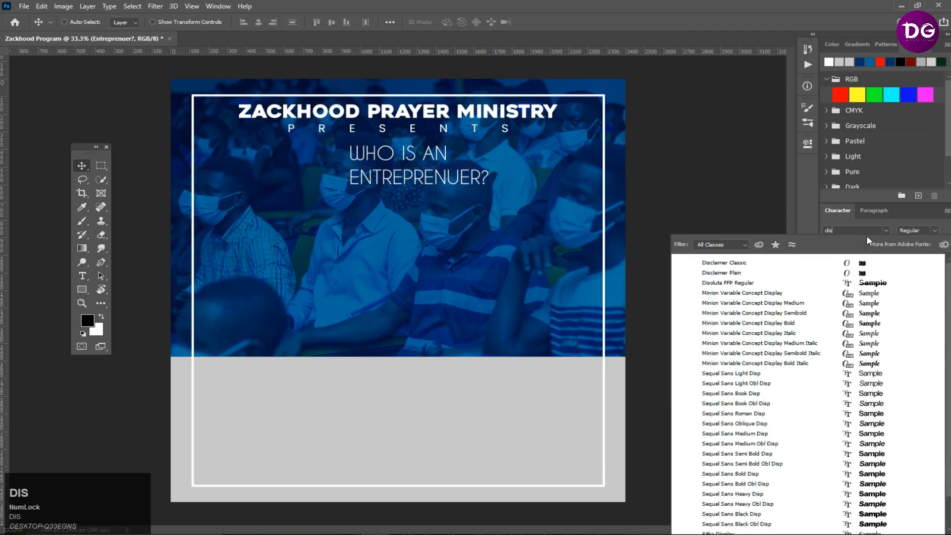
left_click(854, 273)
left_click_drag(832, 244, 857, 255)
left_click_drag(433, 153, 359, 239)
- Set the "Entreprenuer?" line's tracking to 20 and its size to 200 pt, adjusting its position
left_click(841, 243)
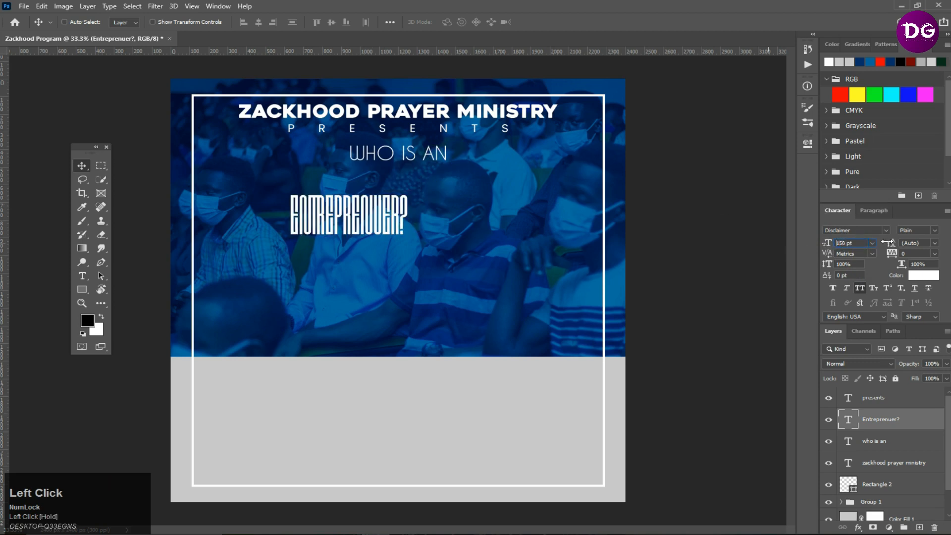
left_click(913, 253)
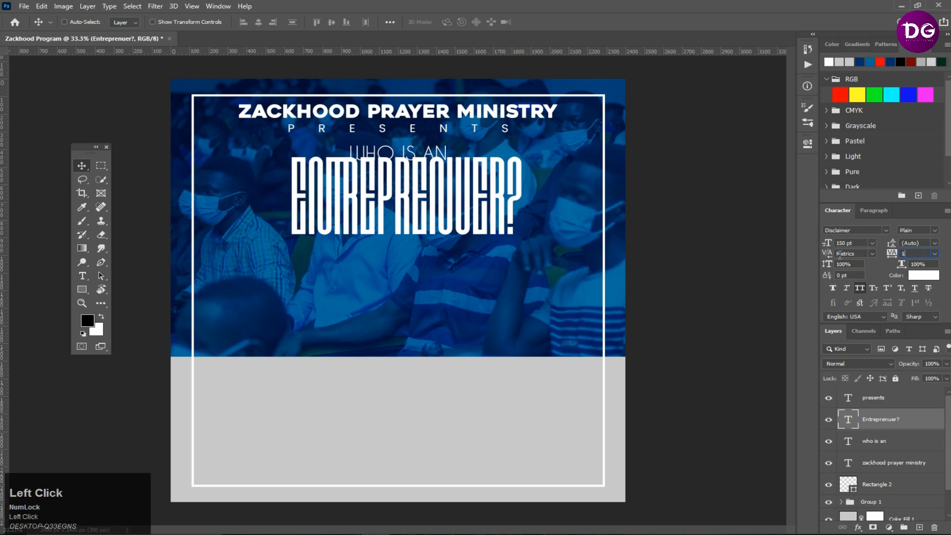
type("20")
key("Return")
left_click_drag(470, 196, 463, 207)
left_click(858, 242)
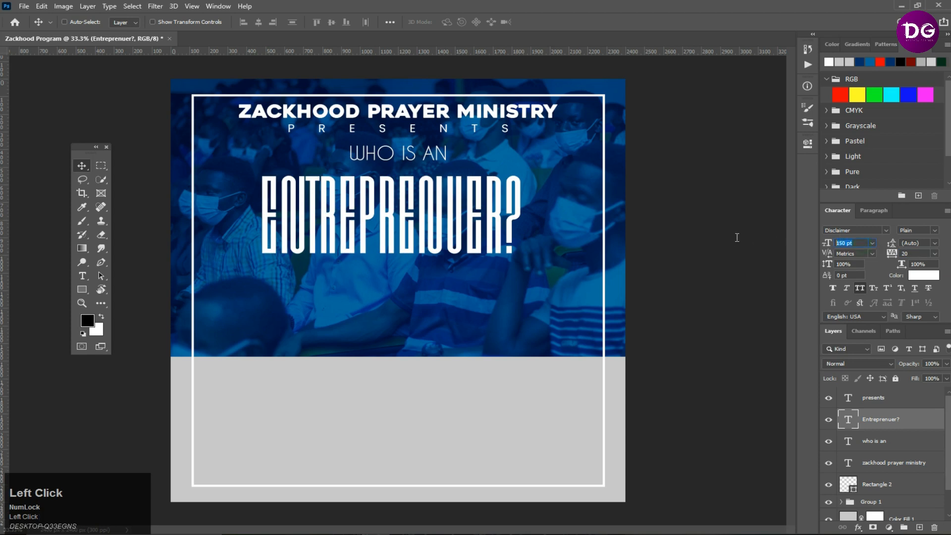
type("200")
key("Return")
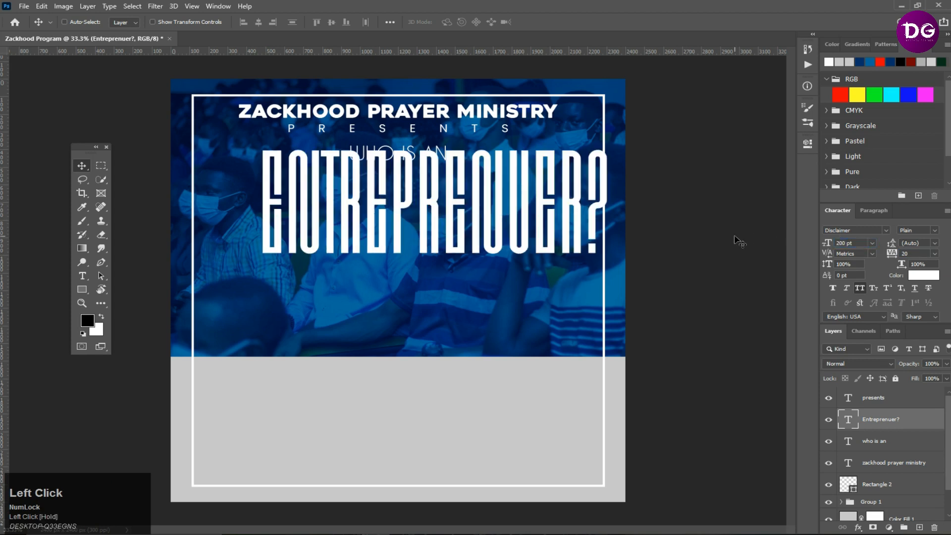
- Give the "Entreprenuer?" text layer a white 10 px outside stroke and set its fill to 0%
right_click(892, 419)
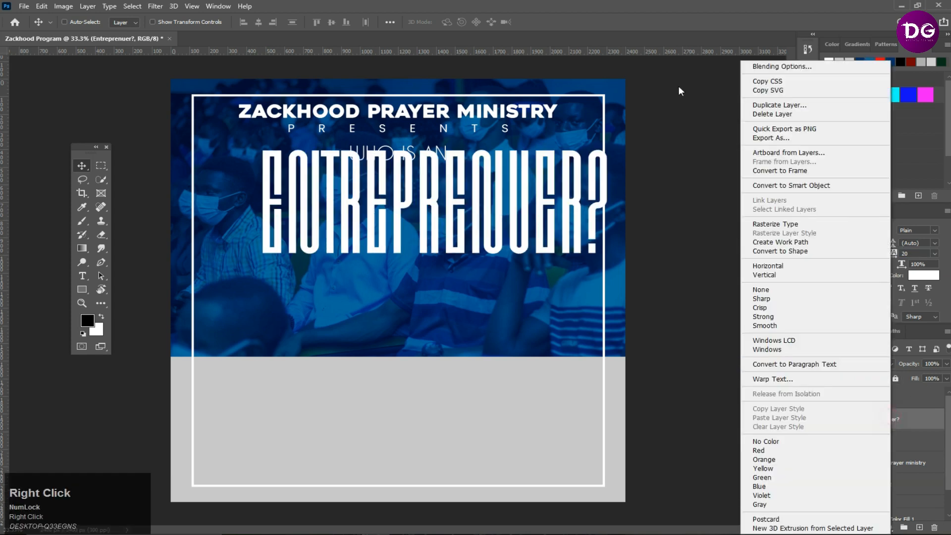
left_click(605, 170)
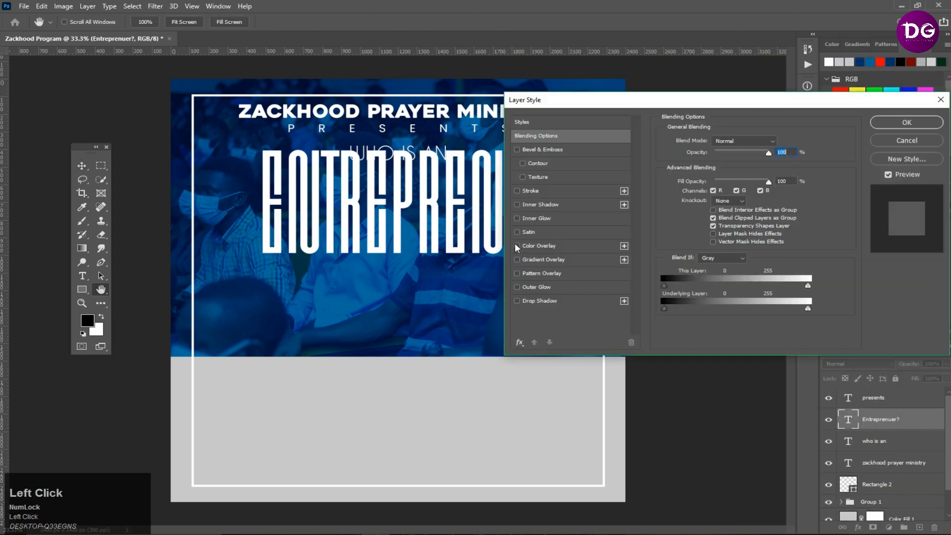
left_click(534, 192)
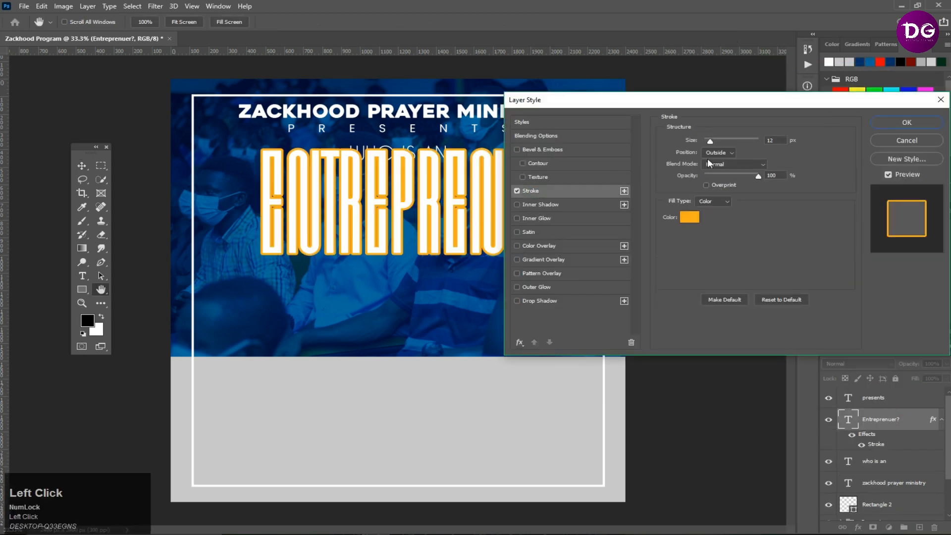
left_click(697, 217)
left_click(444, 183)
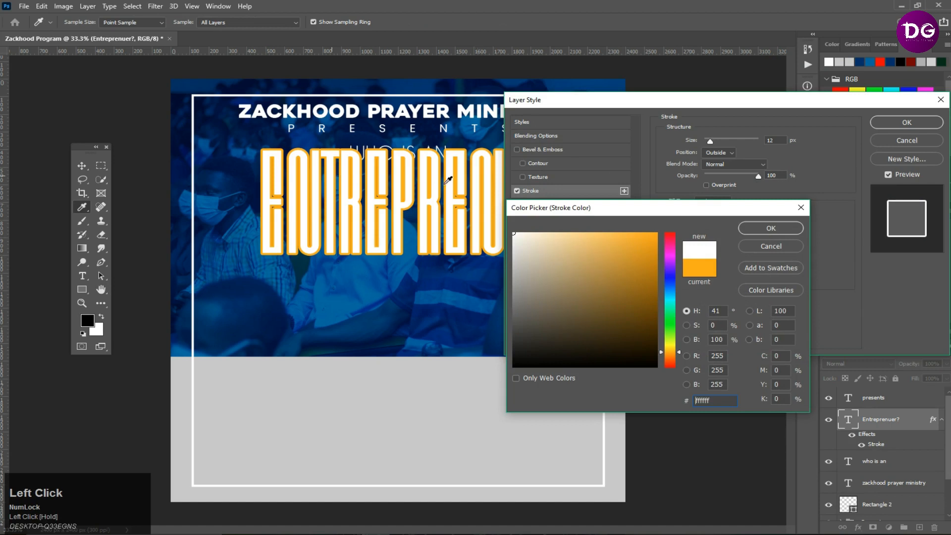
left_click(777, 230)
double_click(773, 140)
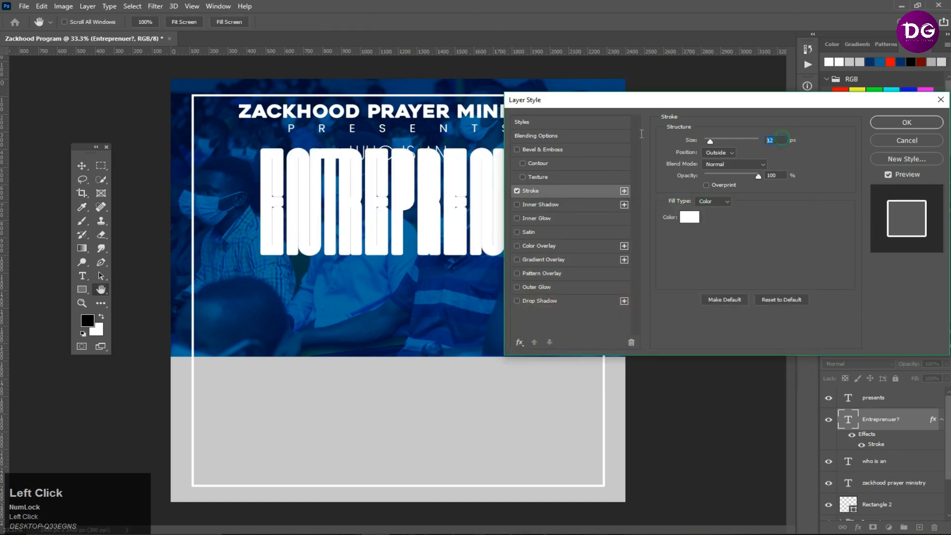
type("10")
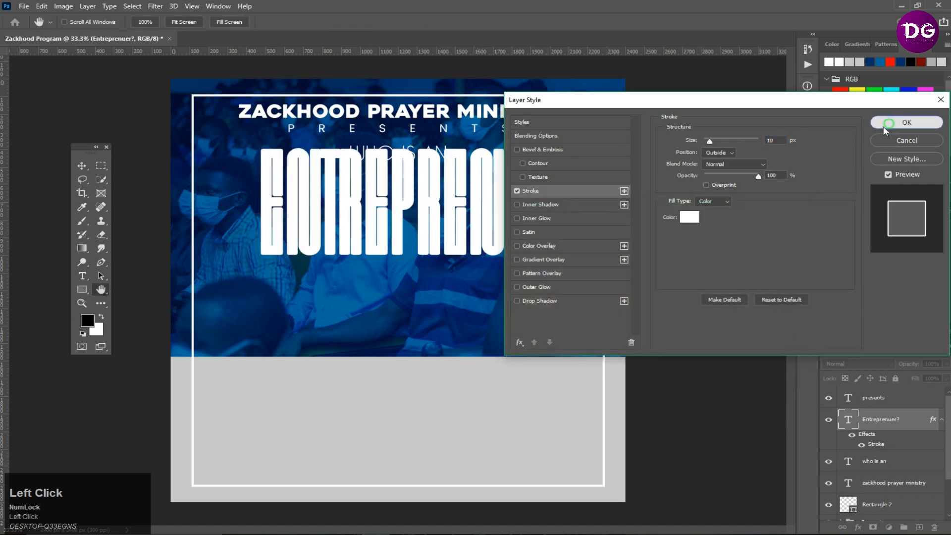
left_click(883, 126)
left_click_drag(914, 379, 174, 381)
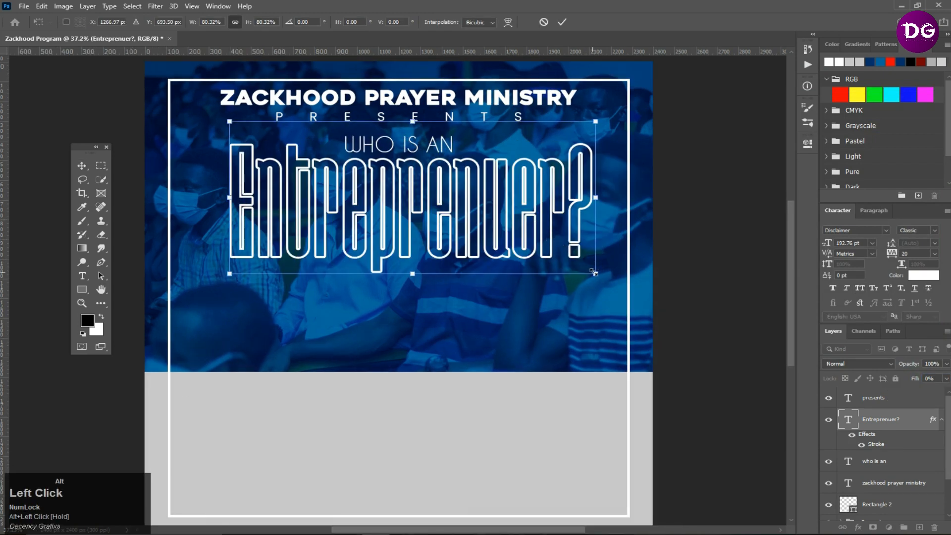
- Scale the "Entreprenuer?" line to about 83% and center it horizontally on the canvas
left_click_drag(593, 272, 580, 213)
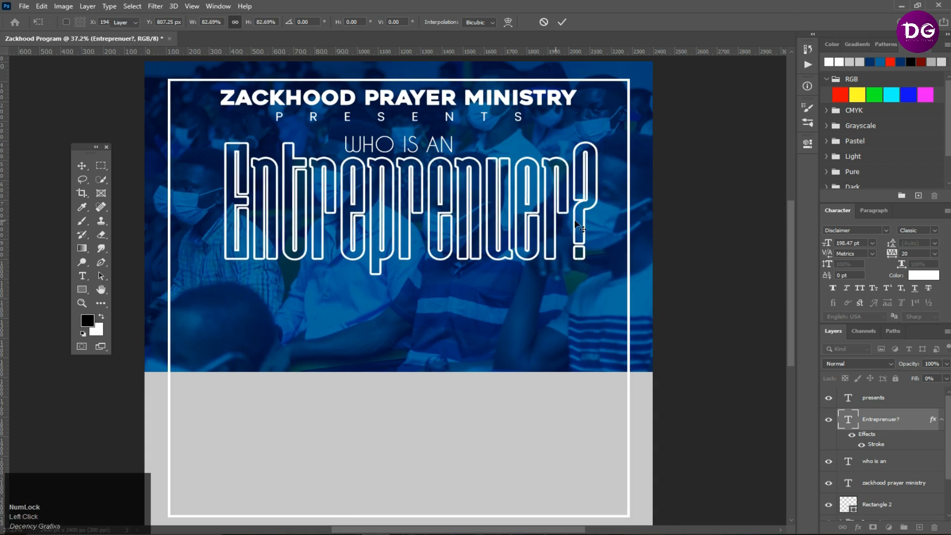
key("Return")
key("ctrl+a")
left_click(259, 22)
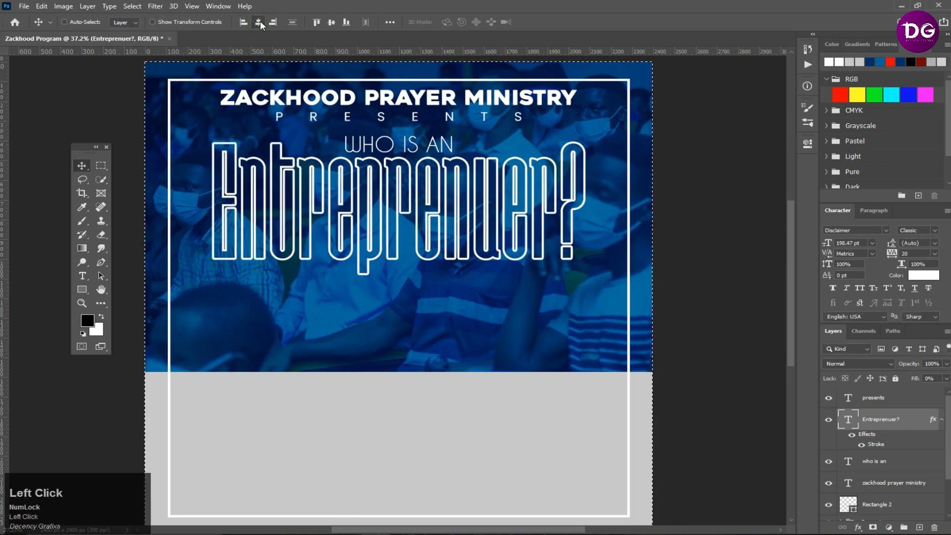
- Group the four heading text layers from "zackhood prayer ministry" to "presents"
scroll(380, 185, "down", 2)
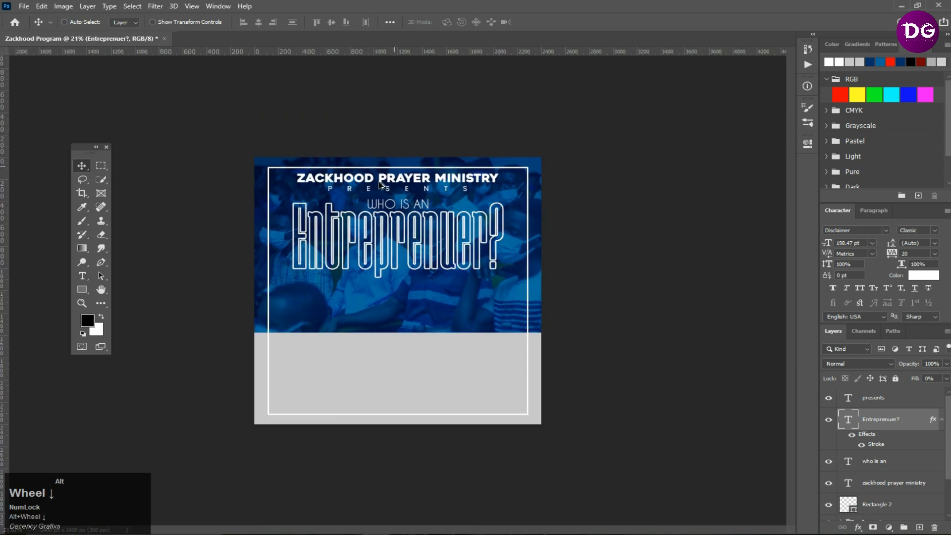
scroll(381, 185, "down", 1)
scroll(362, 310, "up", 4)
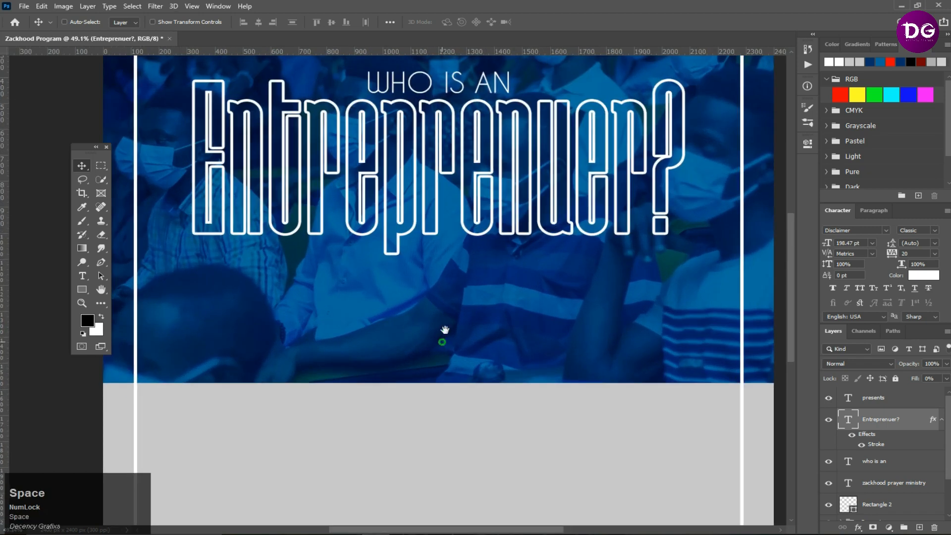
left_click_drag(441, 340, 442, 237)
left_click(880, 400)
scroll(892, 446, "down", 2)
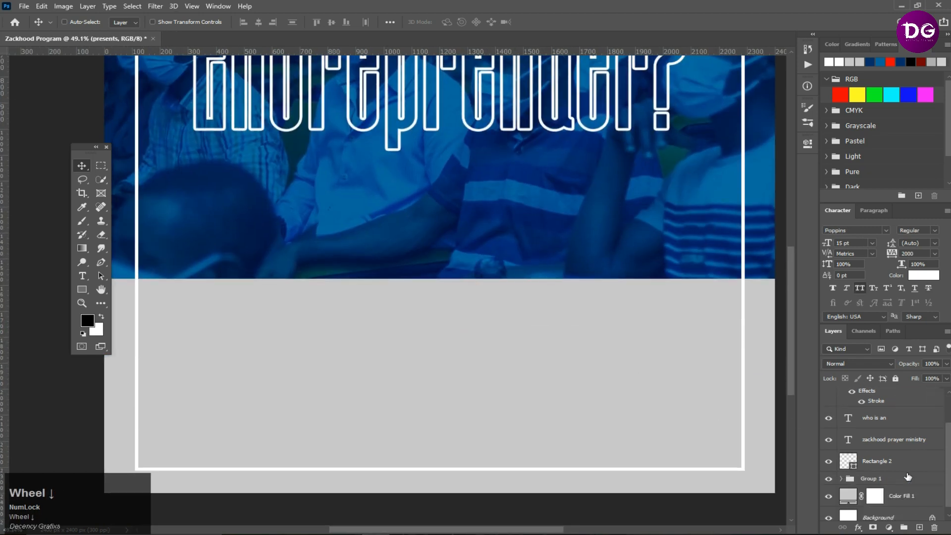
left_click(887, 452, "ctrl+shift")
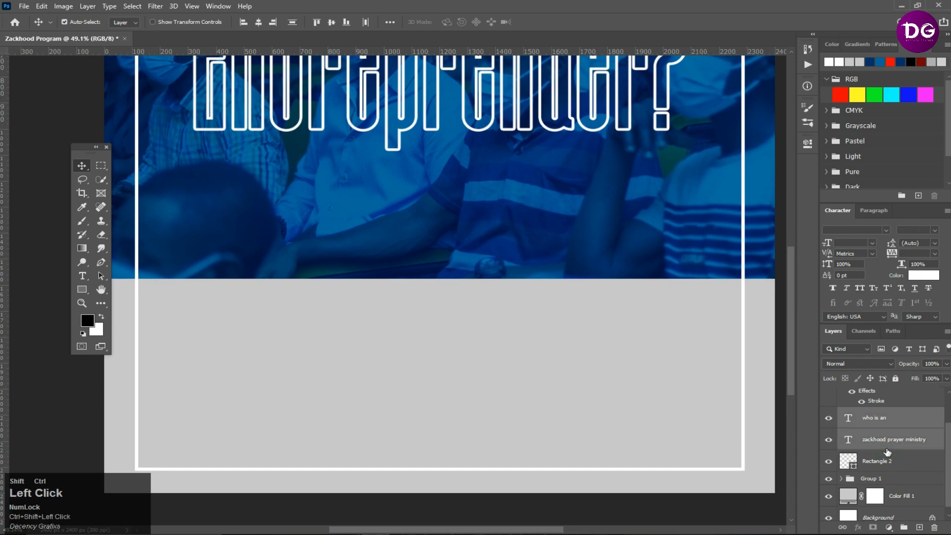
key("ctrl+g")
- Draw a black rectangle below the heading and duplicate it beside itself to the right
scroll(372, 221, "up", 1)
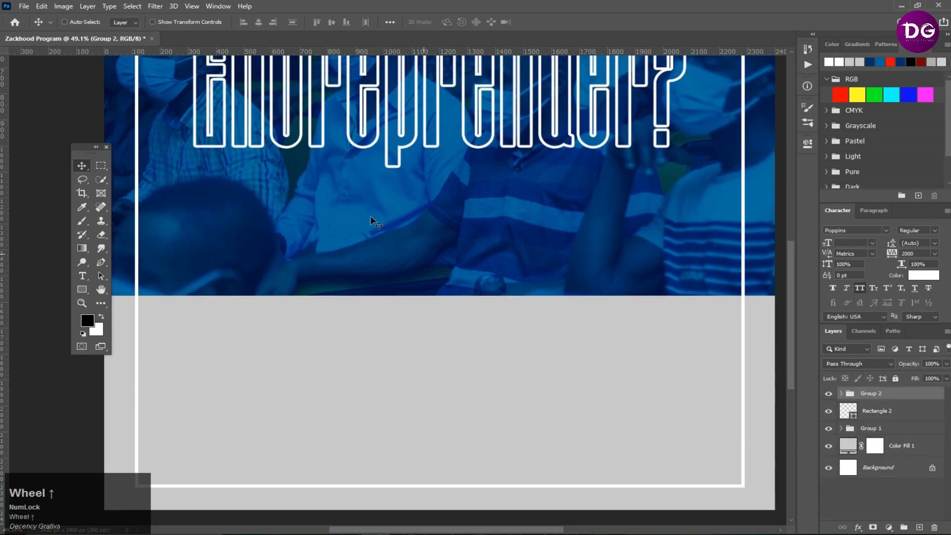
left_click(83, 289)
left_click_drag(230, 186, 397, 368)
left_click(82, 165)
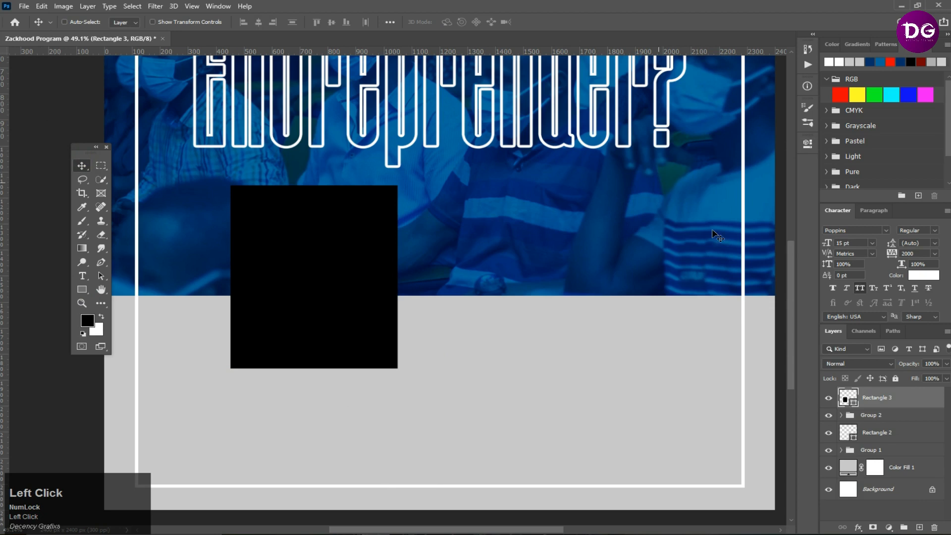
left_click_drag(378, 269, 559, 248)
key("ctrl+j")
- Group the two rectangles and center the group horizontally on the canvas
left_click(913, 421, "ctrl")
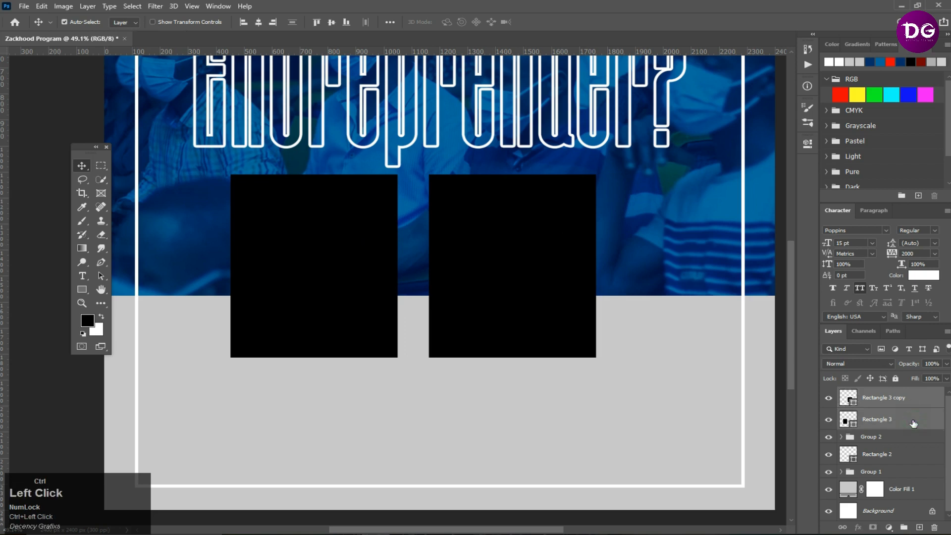
key("ctrl+g")
key("ctrl+a")
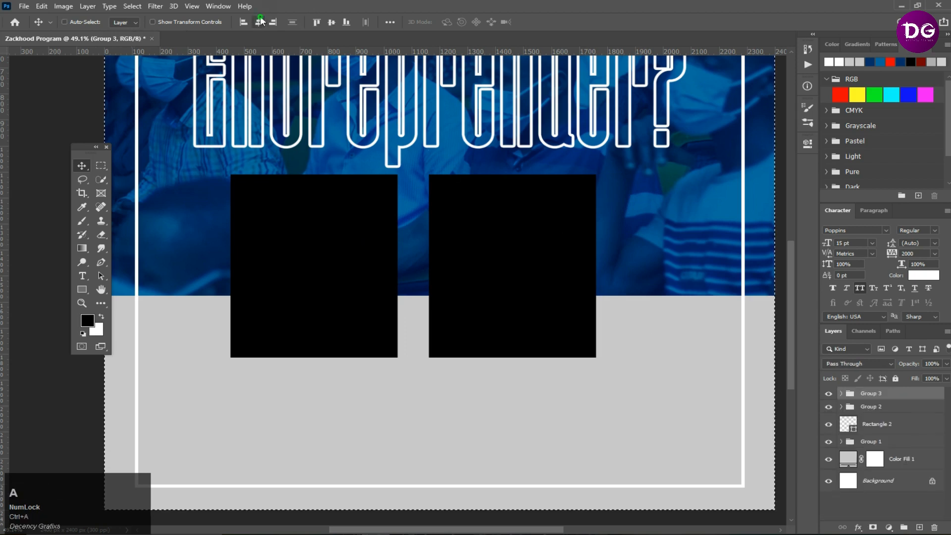
left_click(258, 22)
key("ctrl+d")
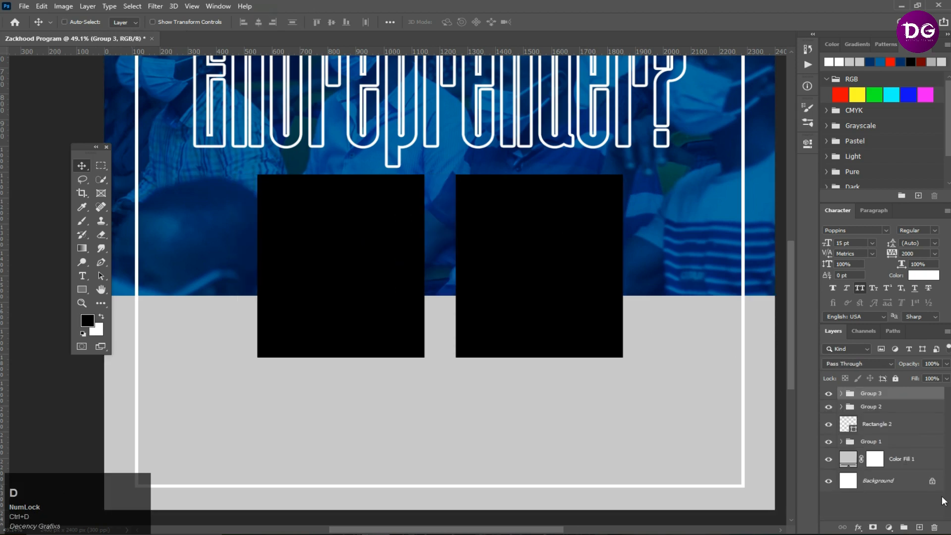
- Place the woman's portrait photo from the tutorial folder above the left rectangle and scale it down
left_click(841, 393)
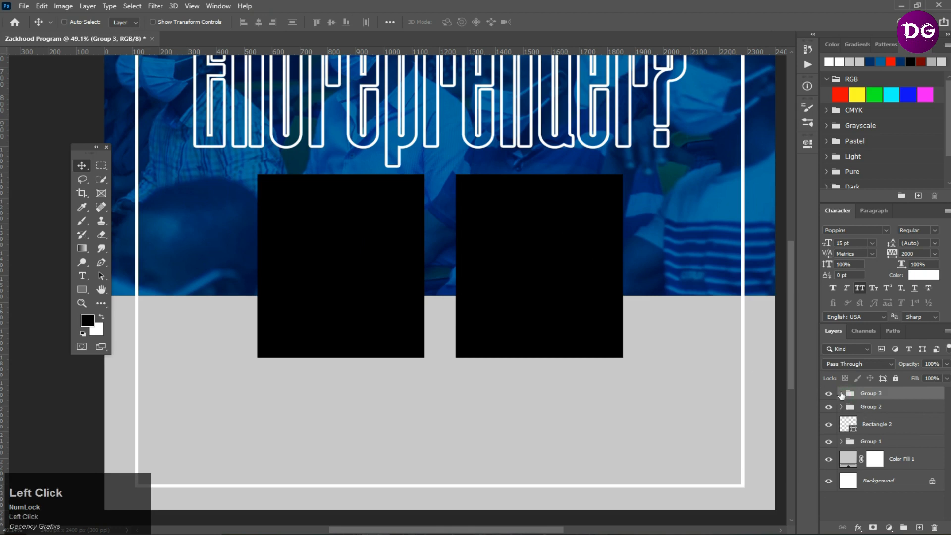
left_click(884, 433)
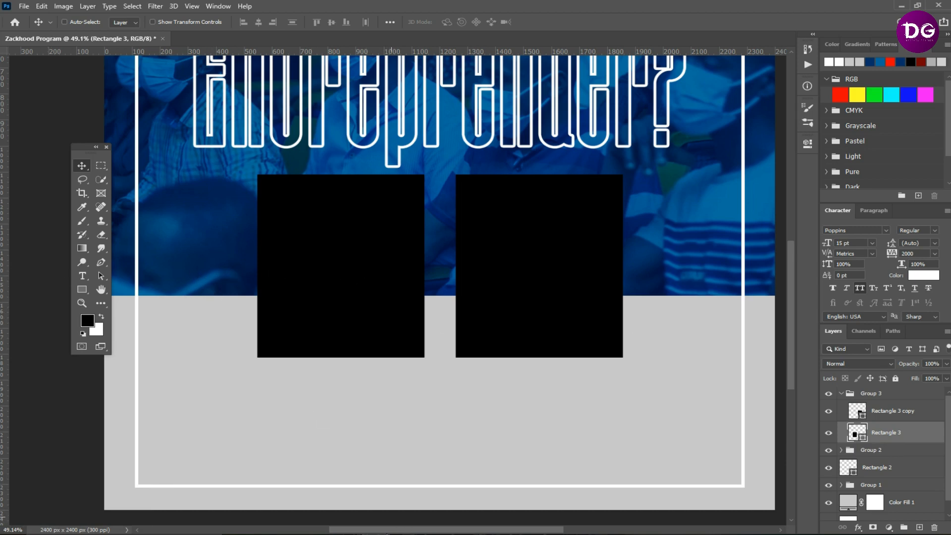
left_click(301, 533)
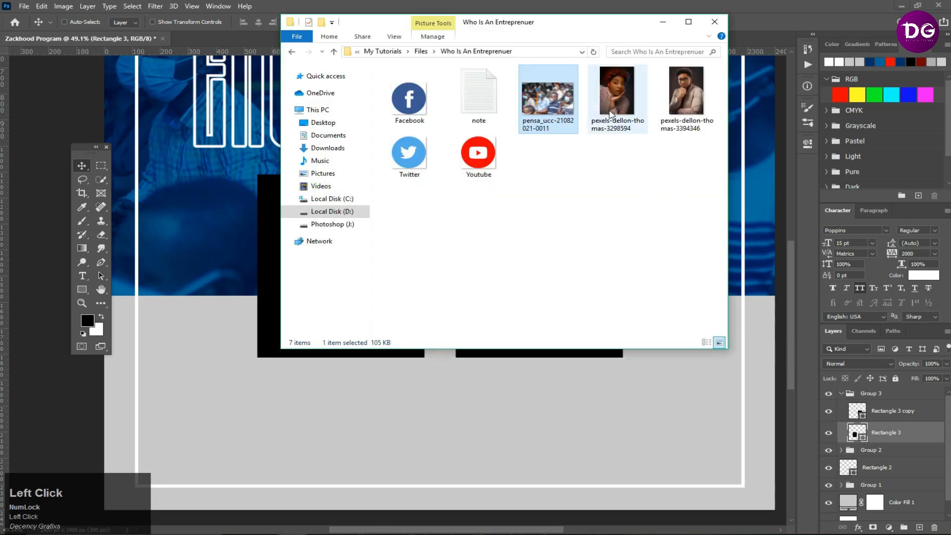
left_click_drag(619, 87, 389, 391)
left_click_drag(332, 357, 320, 364)
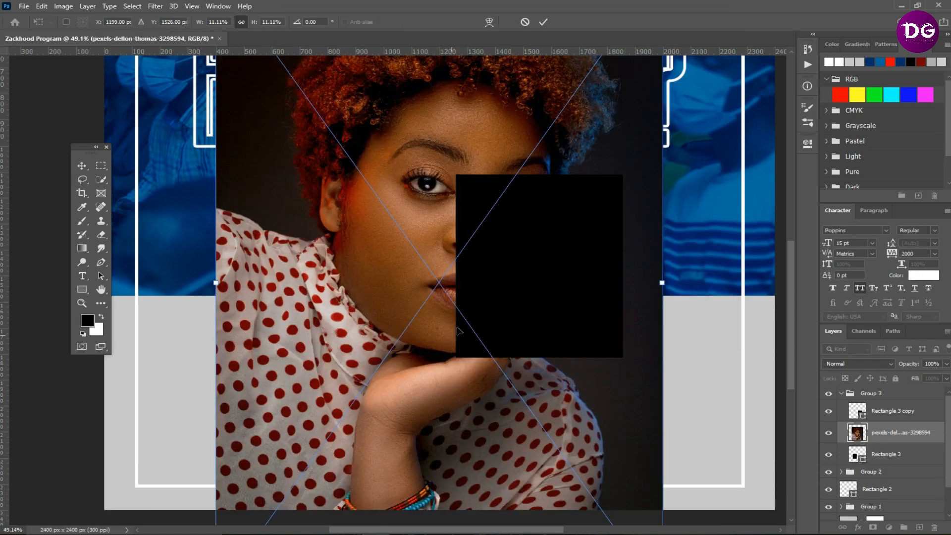
scroll(458, 330, "down", 3)
left_click_drag(494, 461, 361, 277)
scroll(361, 277, "up", 2)
left_click_drag(312, 192, 328, 307)
scroll(366, 340, "up", 4)
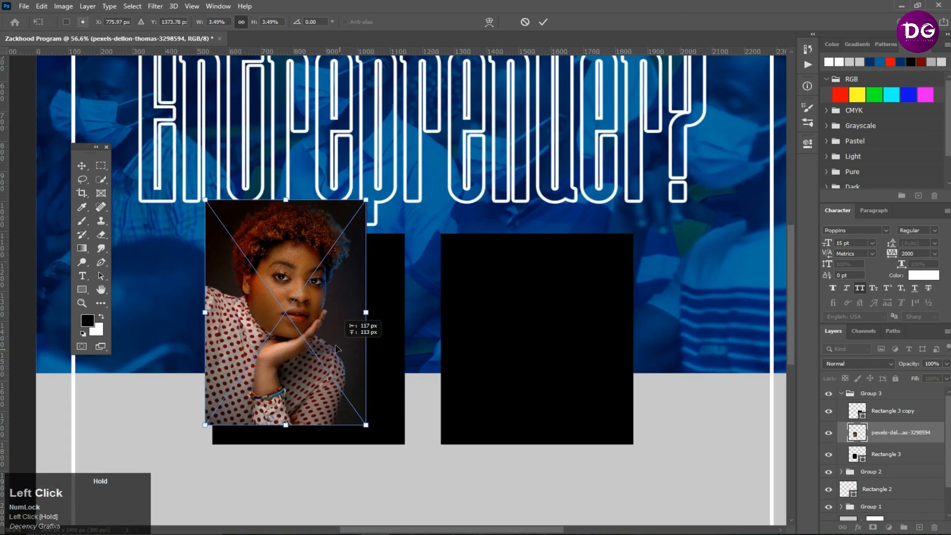
left_click_drag(366, 426, 405, 467)
- Clip the woman's photo into the left rectangle and adjust its size and position to fit
right_click(898, 437)
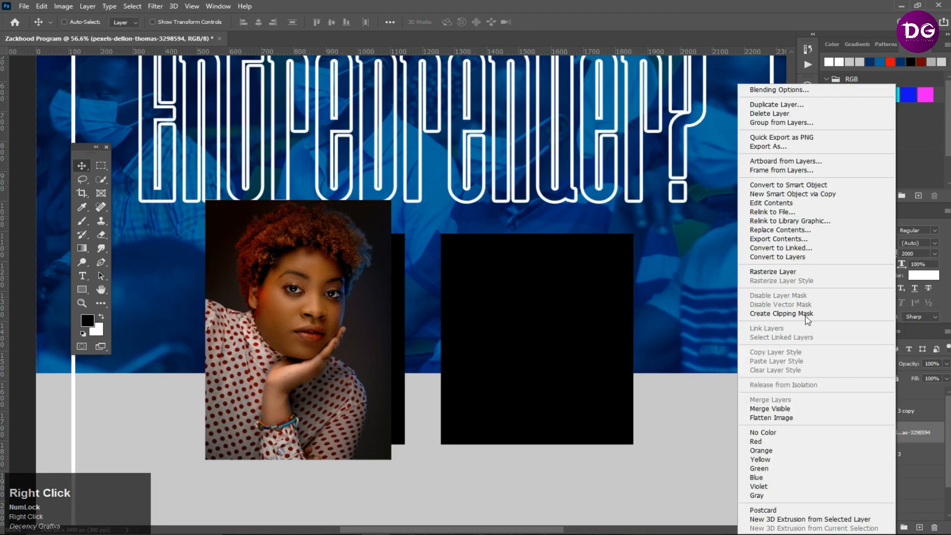
left_click(782, 313)
left_click_drag(339, 343, 344, 346)
key("ctrl")
scroll(350, 291, "up", 1)
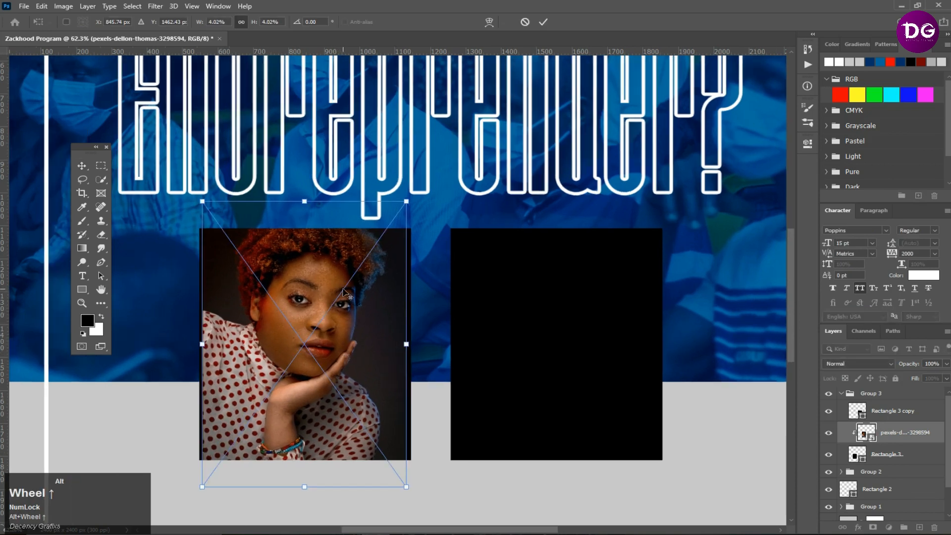
left_click_drag(405, 200, 412, 195)
left_click_drag(383, 266, 383, 300)
double_click(381, 299)
scroll(471, 318, "down", 2)
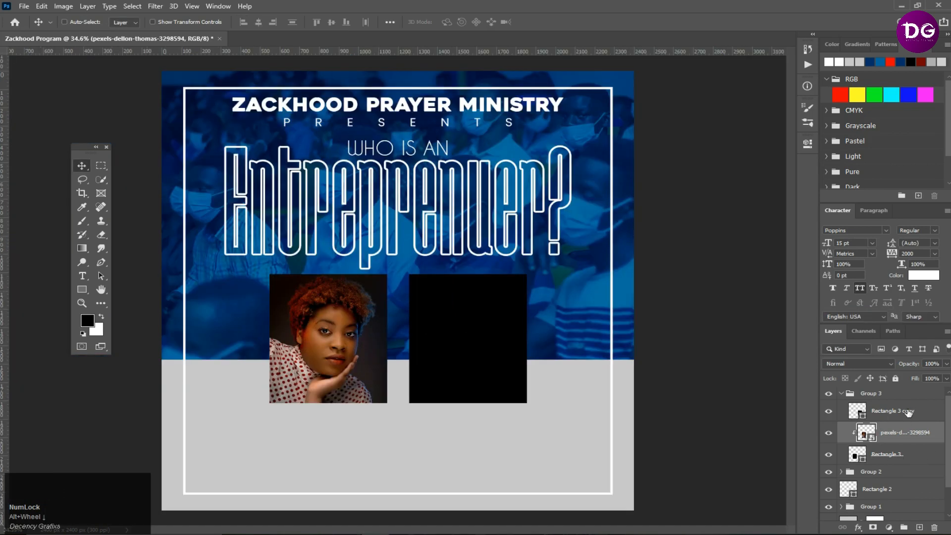
- Place the man's portrait photo above the right rectangle and scale it down
left_click(908, 409)
left_click(328, 527)
left_click_drag(684, 96, 473, 402)
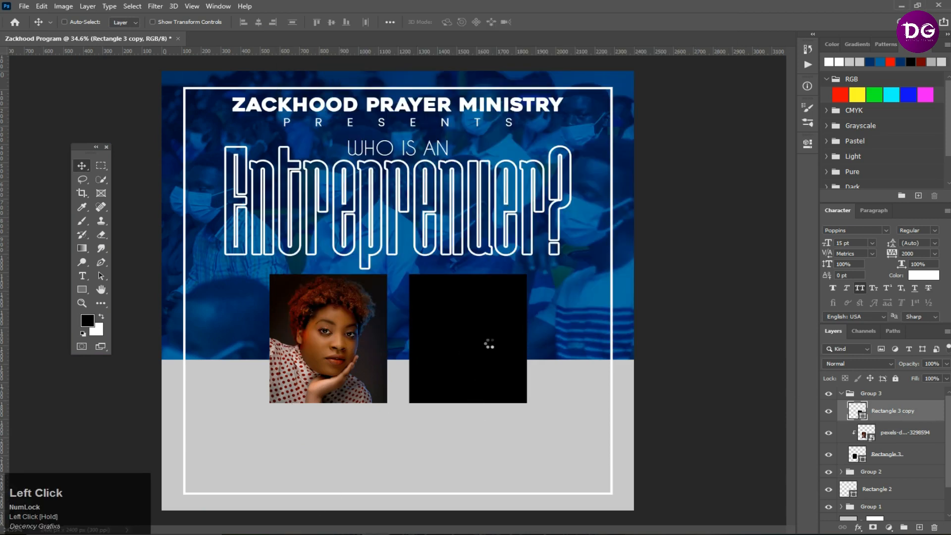
scroll(490, 345, "up", 1)
scroll(499, 403, "down", 2)
left_click_drag(543, 489, 408, 305)
left_click_drag(350, 215, 475, 351)
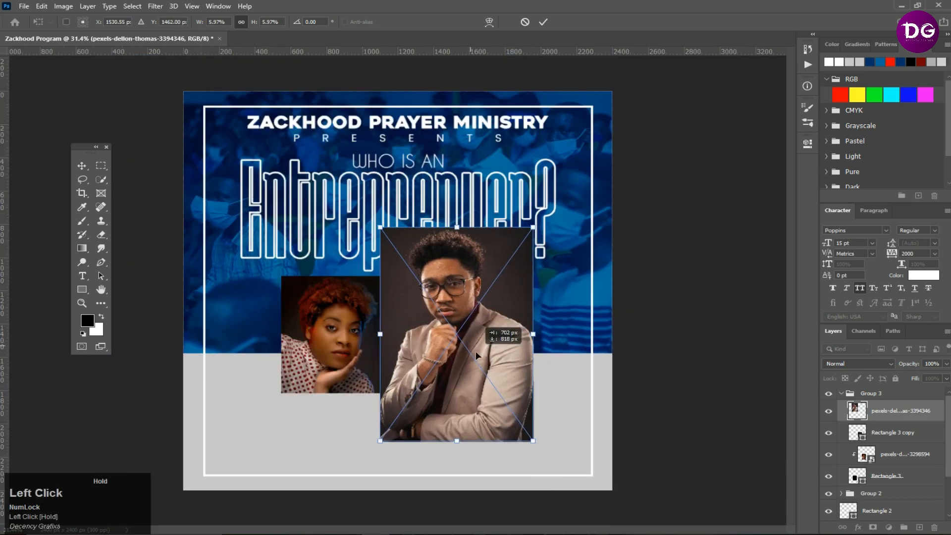
left_click_drag(533, 440, 506, 400)
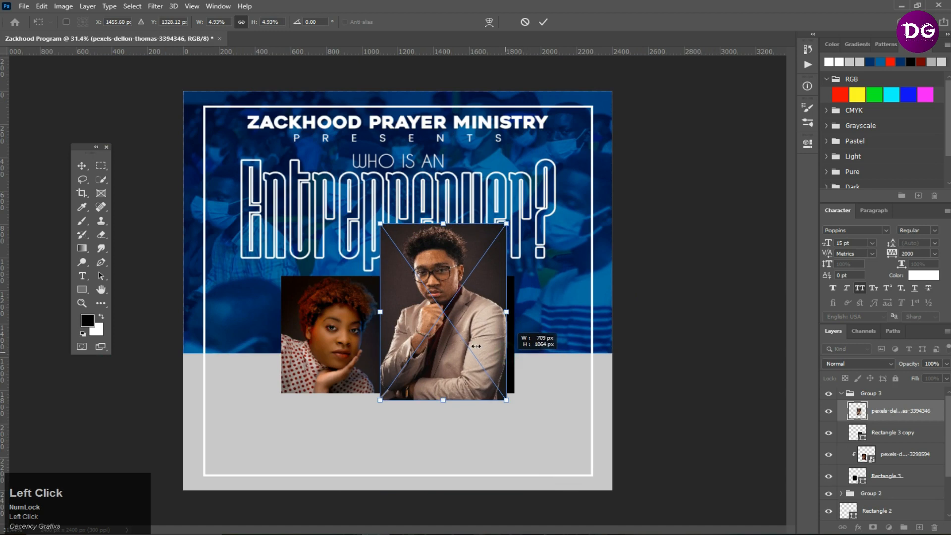
left_click_drag(480, 349, 498, 360)
- Clip the man's photo into the right rectangle and adjust its size and position to fit
right_click(905, 418)
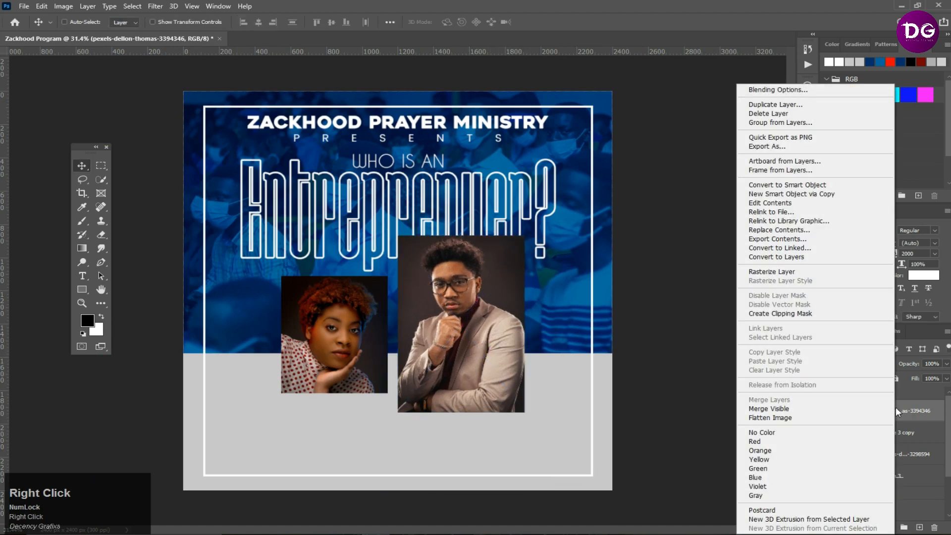
left_click(817, 313)
scroll(468, 318, "up", 2)
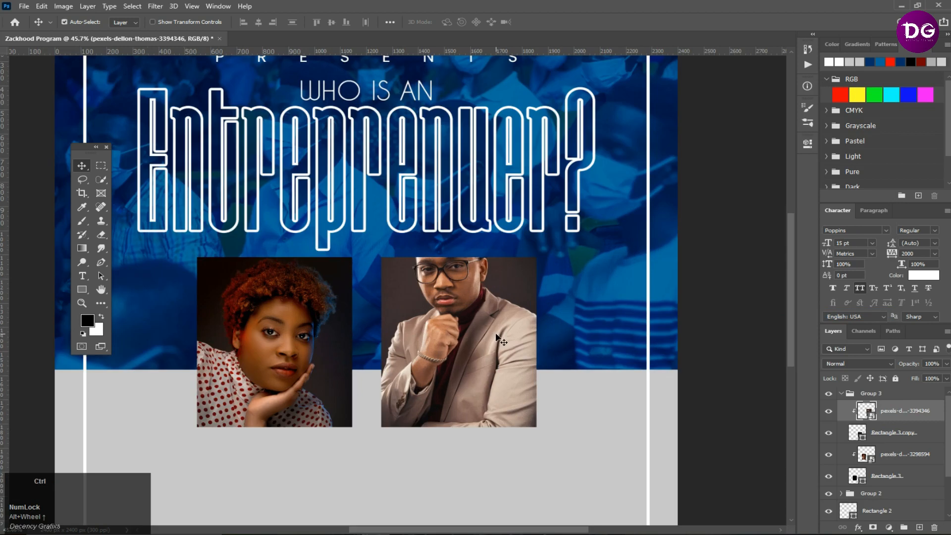
key("ctrl+t")
left_click_drag(365, 198, 374, 214)
left_click_drag(468, 250, 478, 287)
double_click(477, 287)
scroll(418, 321, "down", 5)
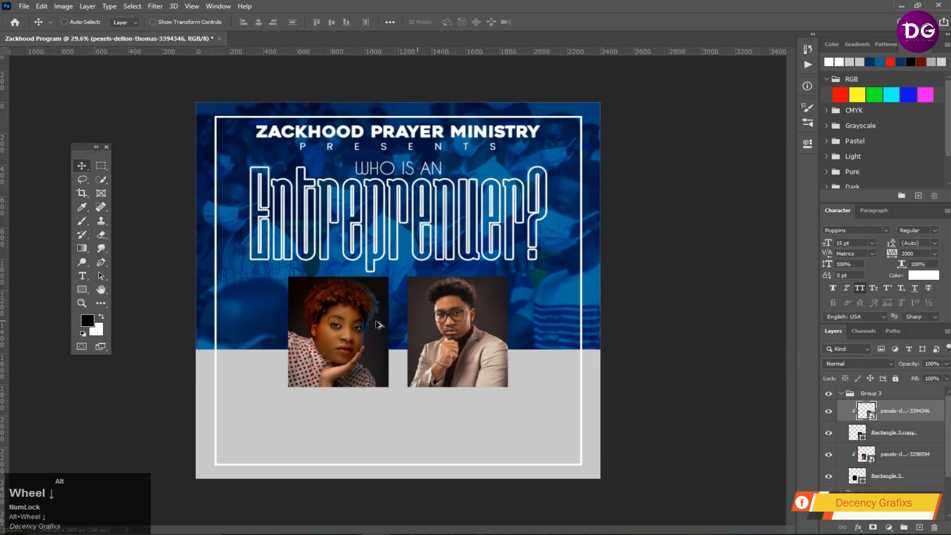
- Collapse the photo group and toggle its visibility to review the layout
scroll(283, 366, "up", 2)
key("F11")
left_click(848, 393)
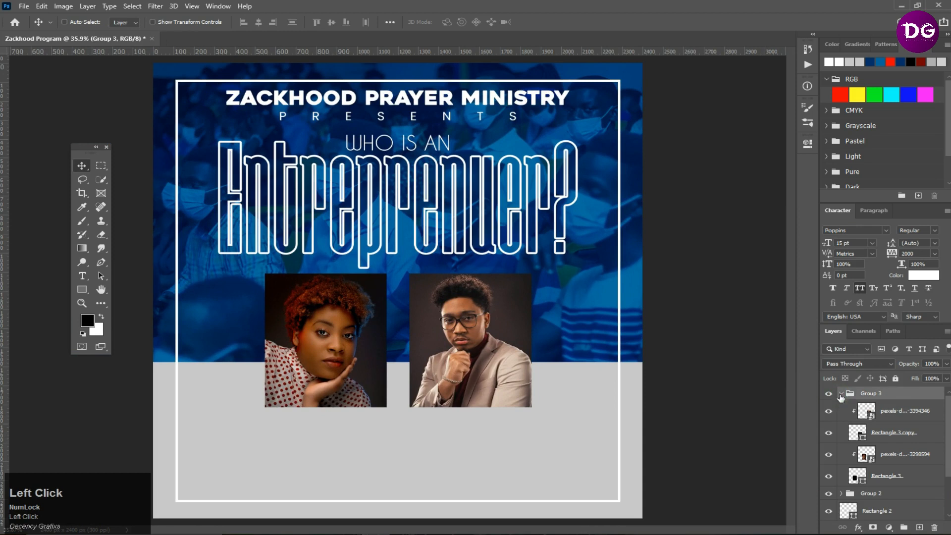
left_click(842, 393)
left_click(829, 394)
left_click(829, 394)
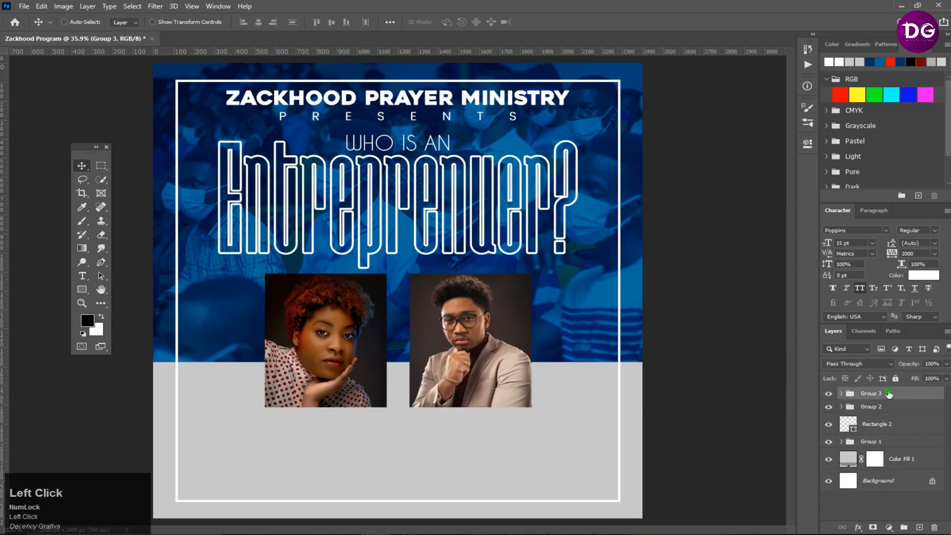
- Add a text line below the woman's photo with the woman speaker's full name in capitals
left_click(82, 276)
left_click(287, 444)
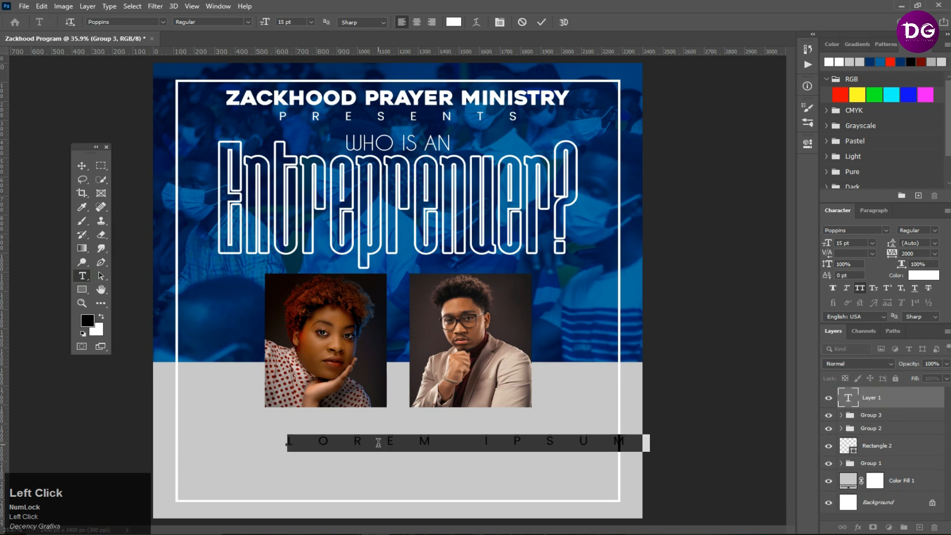
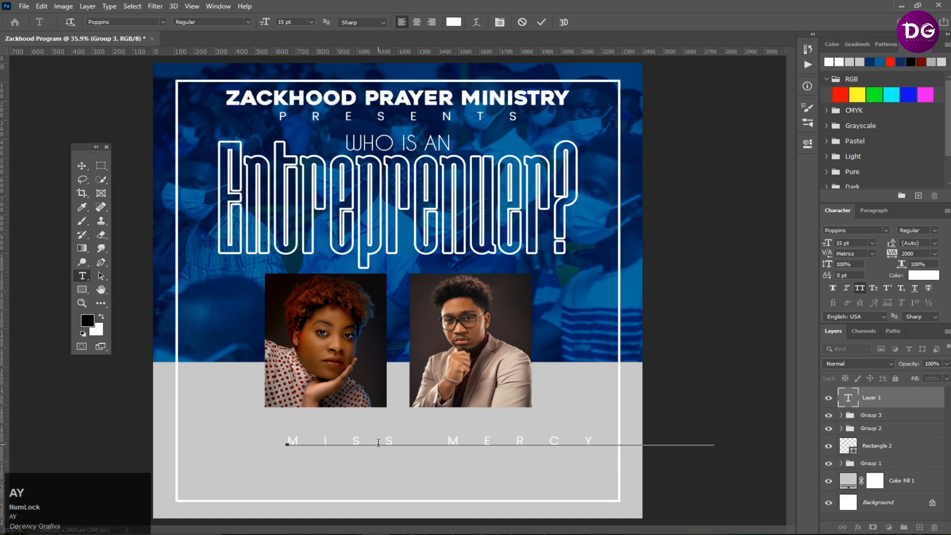
left_click(539, 23)
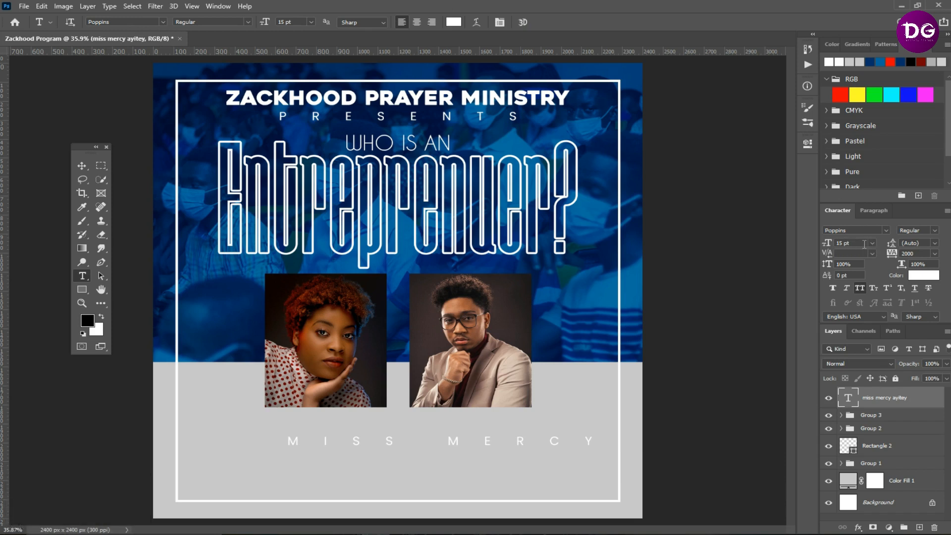
- Set the name text's tracking to 0
left_click(862, 244)
left_click(924, 254)
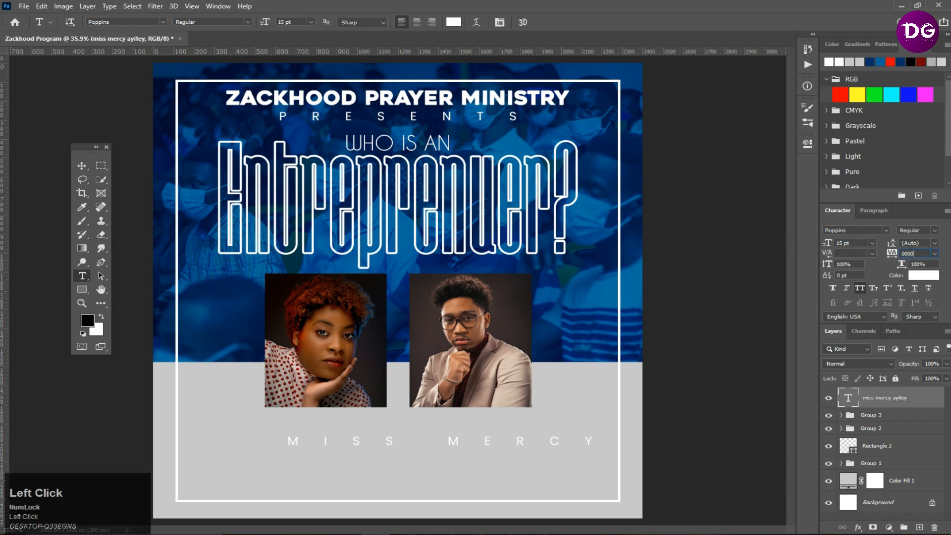
key("F11")
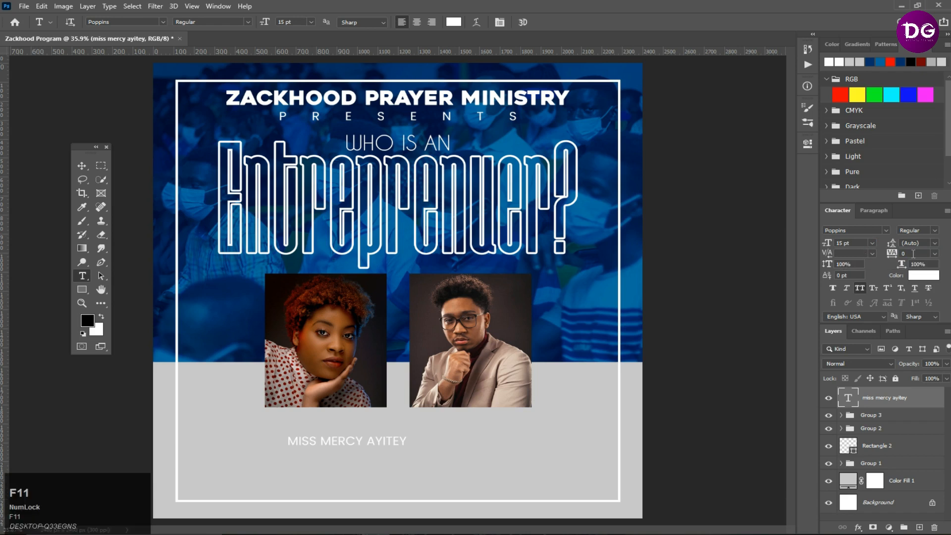
- Change the name's font to Athletic Outfit
left_click(878, 231)
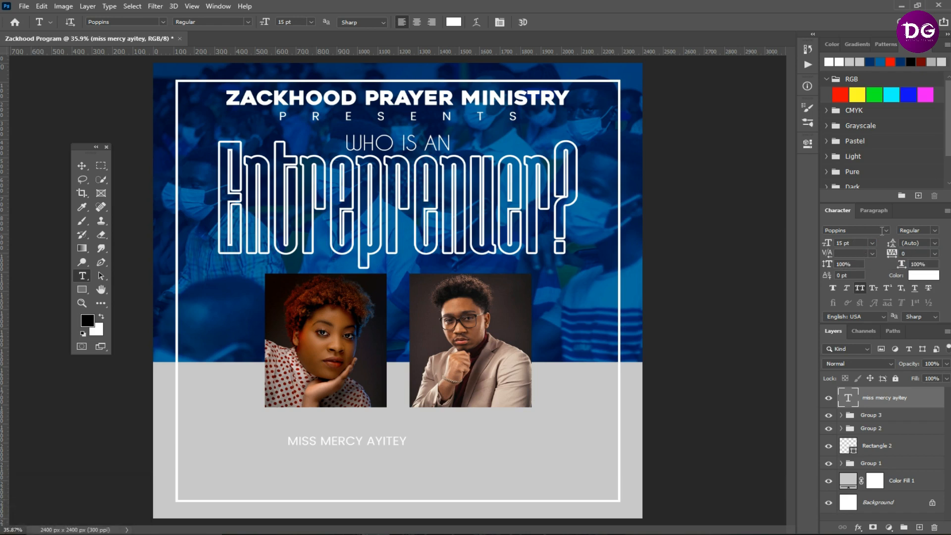
type("ath")
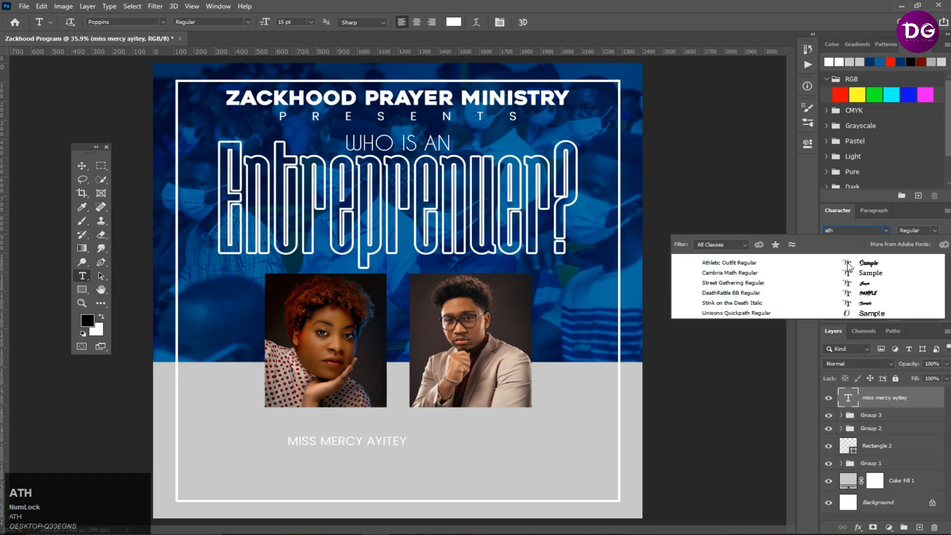
left_click(848, 263)
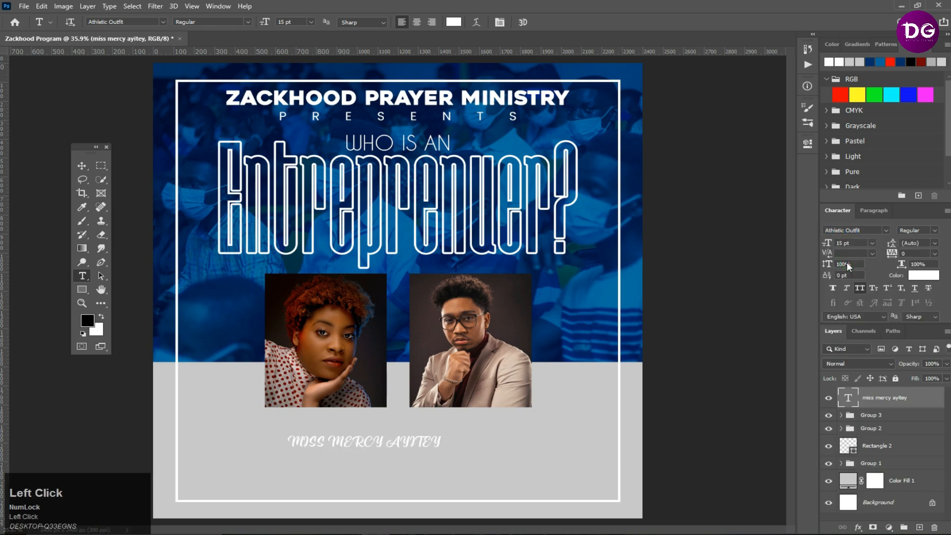
left_click(82, 166)
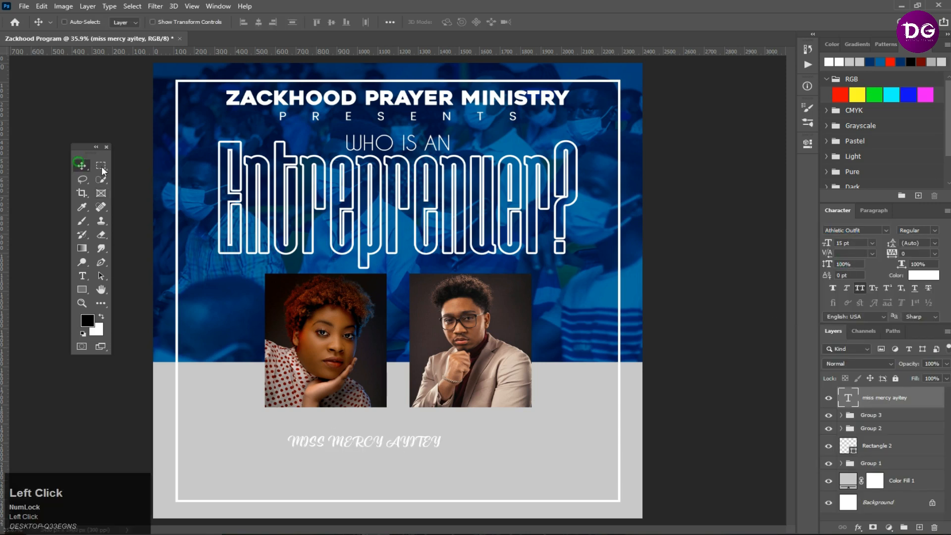
- Set the name's text colour to a near-black sampled from the canvas
left_click(923, 276)
left_click(656, 365)
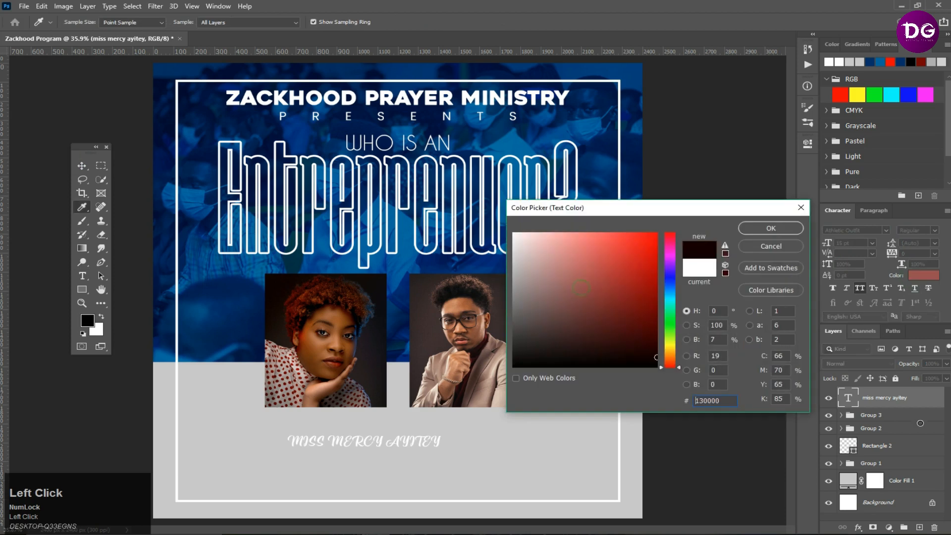
left_click(767, 231)
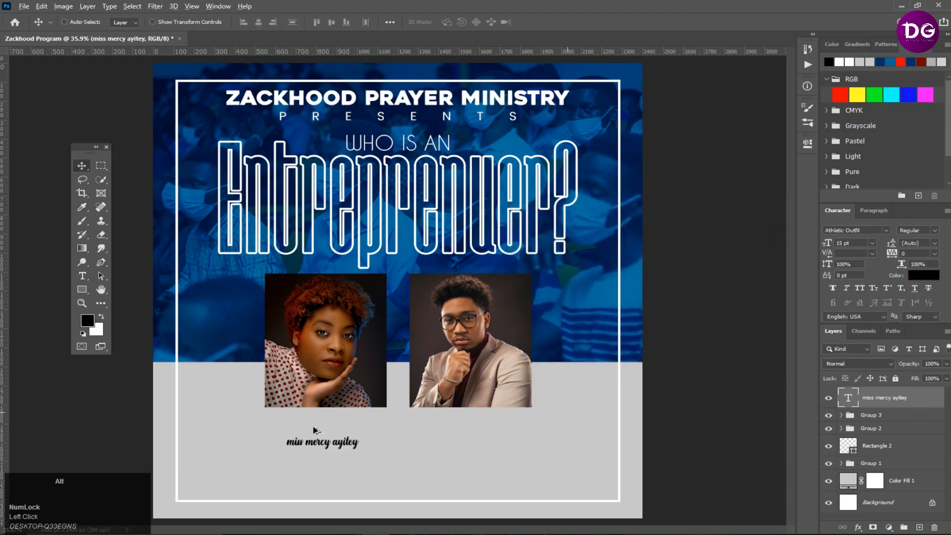
- Retype the first letter of each word in the speaker's name as a capital
scroll(267, 458, "up", 3)
left_click_drag(394, 468, 356, 377)
double_click(847, 399)
left_click_drag(297, 361, 251, 367)
type("M")
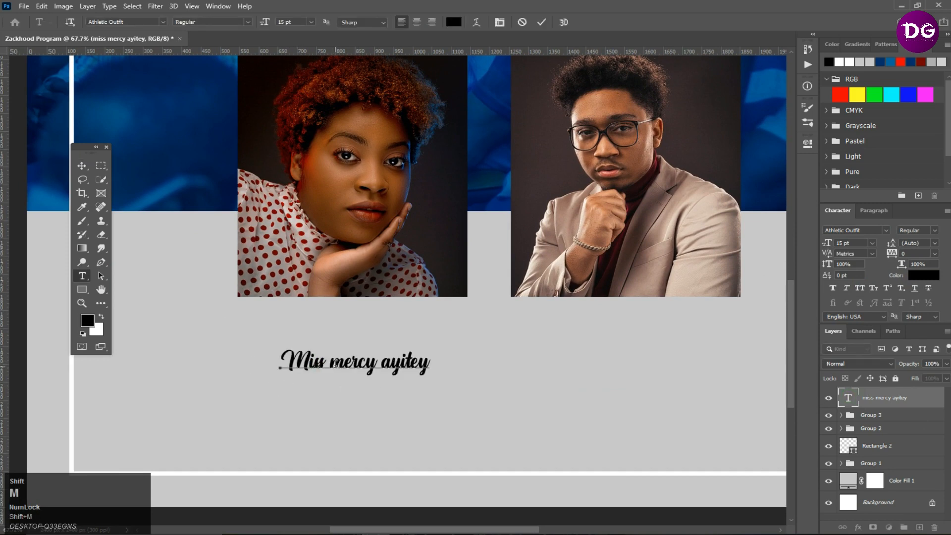
double_click(344, 362)
left_click_drag(330, 362, 402, 364)
type("M")
type("A")
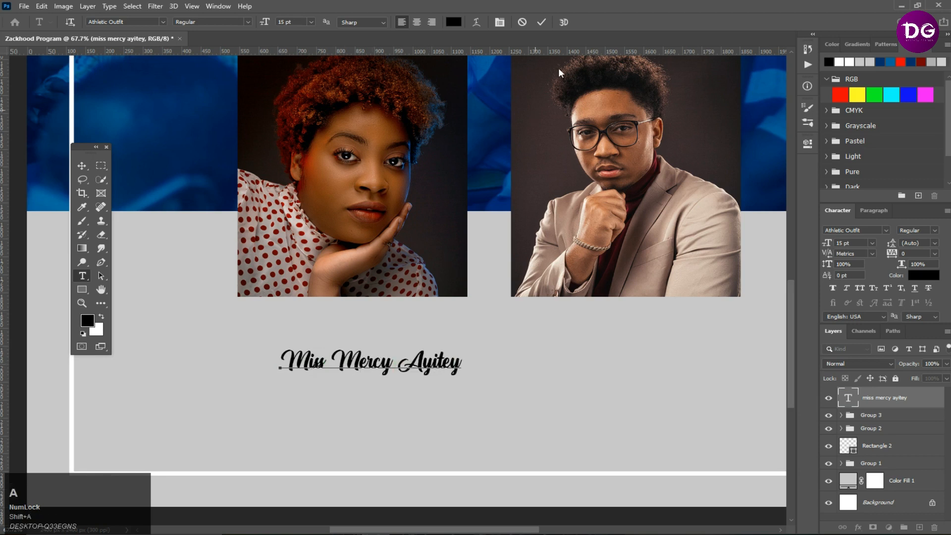
- Commit the text and move the name up just below the woman's photo
left_click(543, 22)
key("v")
left_click_drag(432, 369, 407, 329)
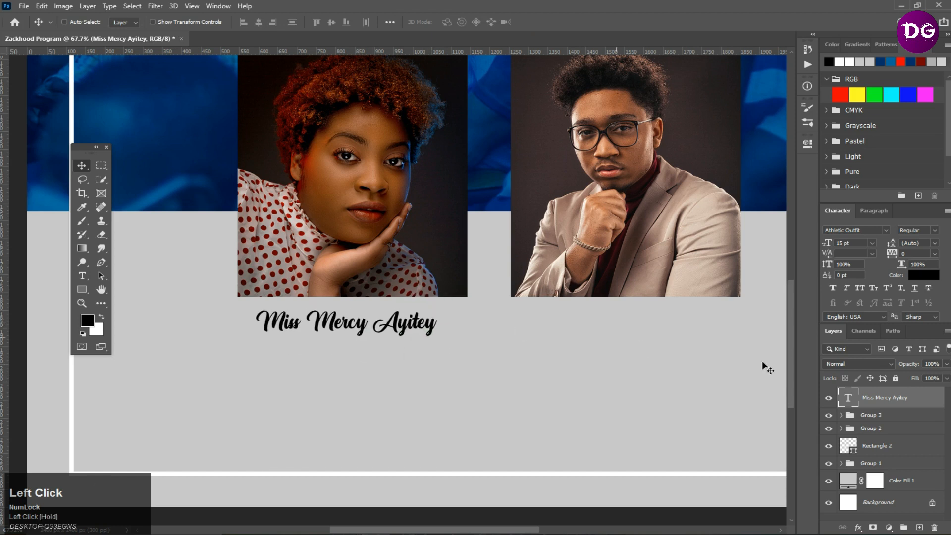
- Add a second line reading "Mec Bakery" under the speaker's name
double_click(842, 401)
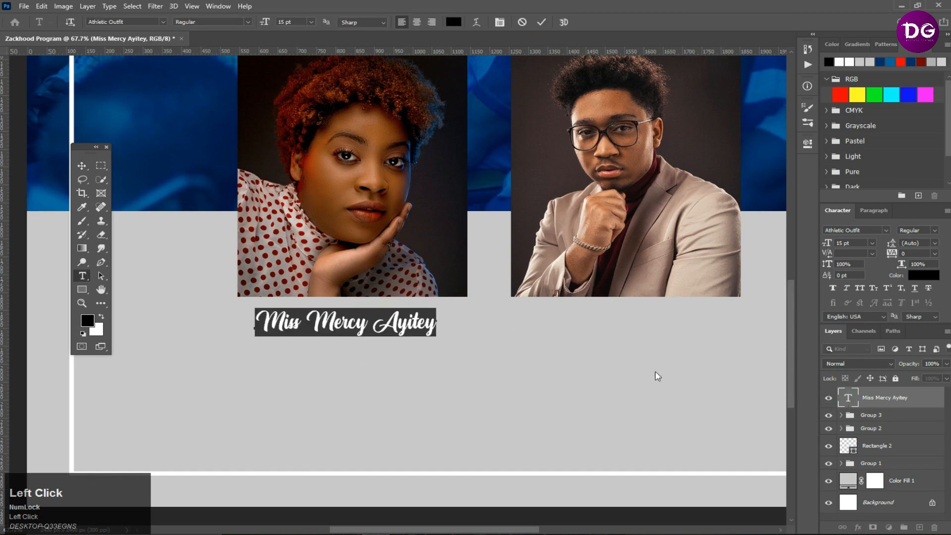
left_click(432, 325)
key("Return")
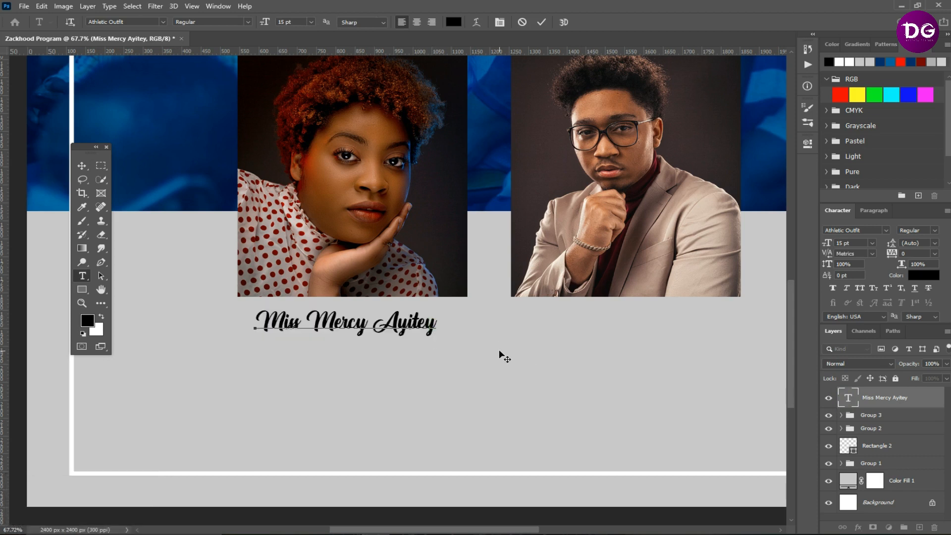
type("m")
key("BackSpace")
type("Mec ")
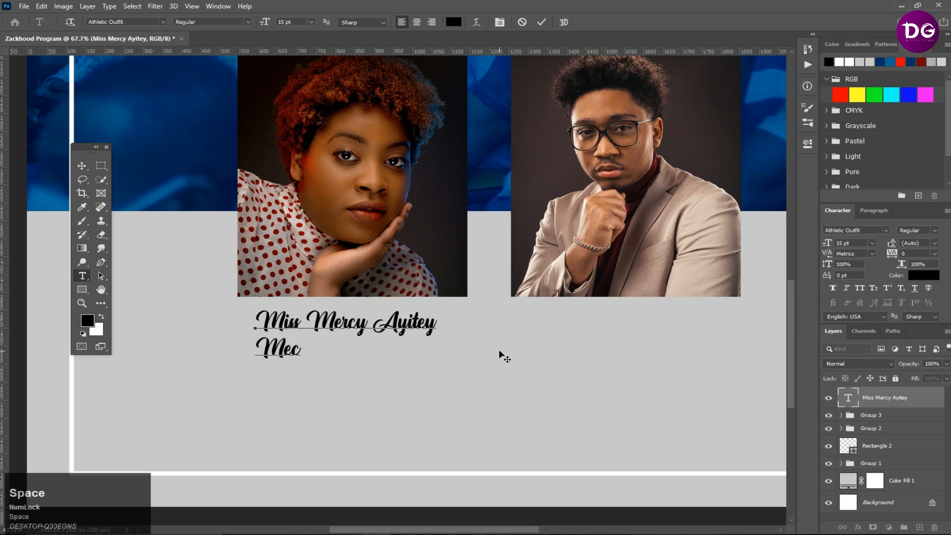
type("Back")
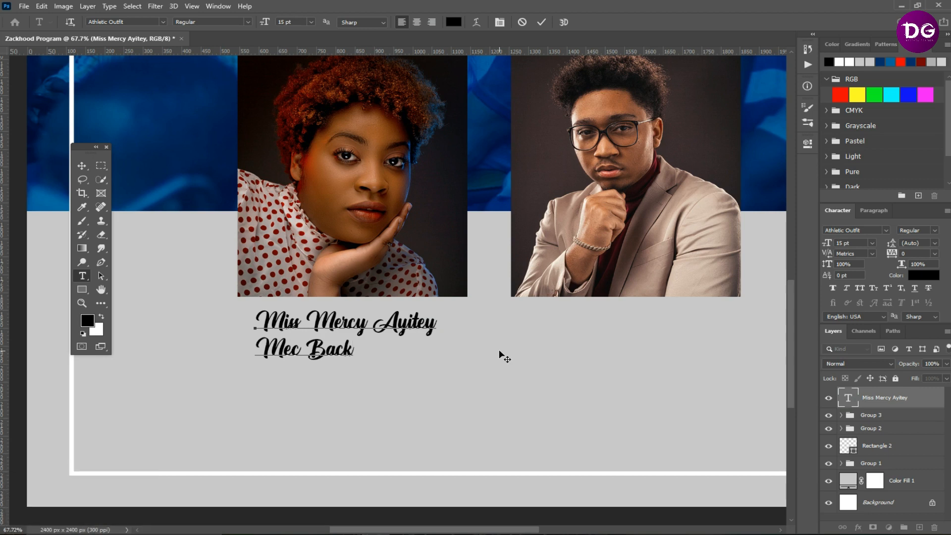
key("BackSpace")
key("BackSpace")
type("kery")
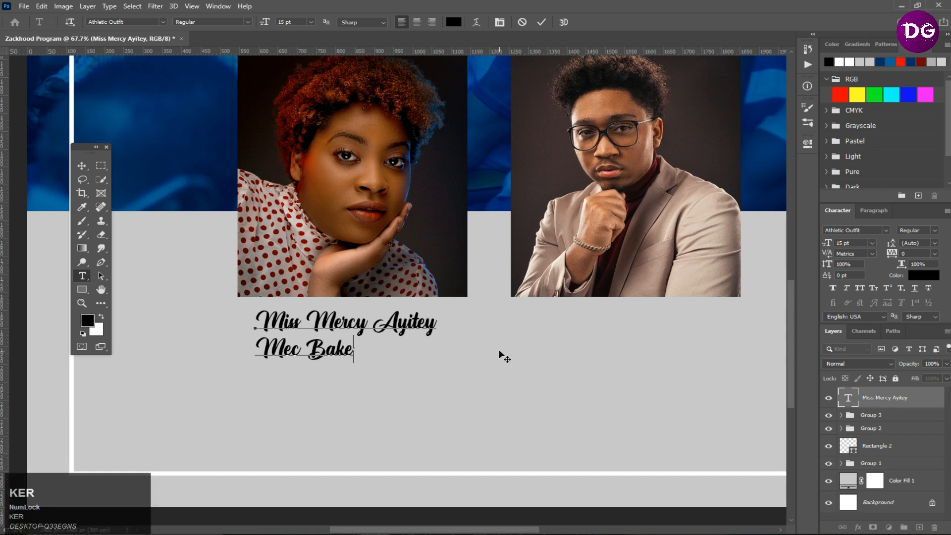
left_click(542, 22)
- Center-align the two caption lines and move them centred under the woman's photo
left_click(868, 211)
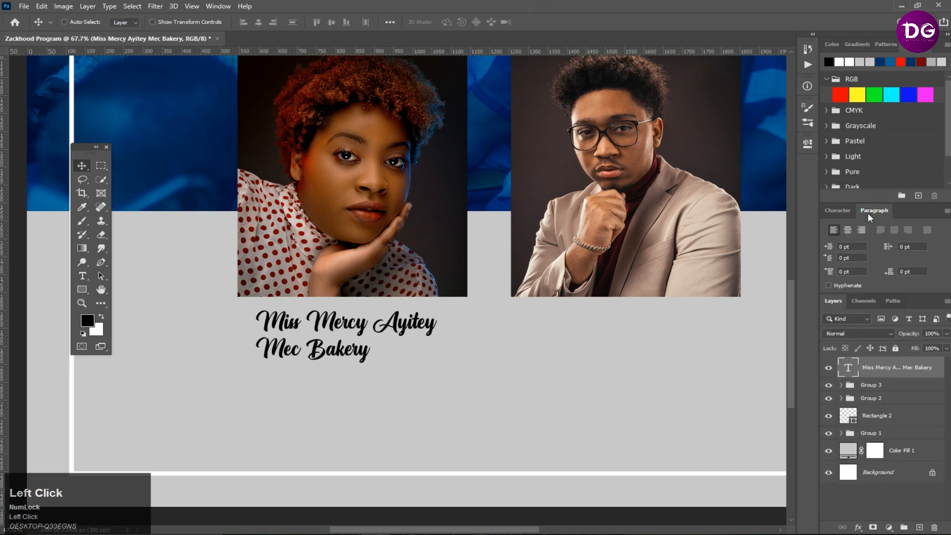
key("F11")
left_click(849, 231)
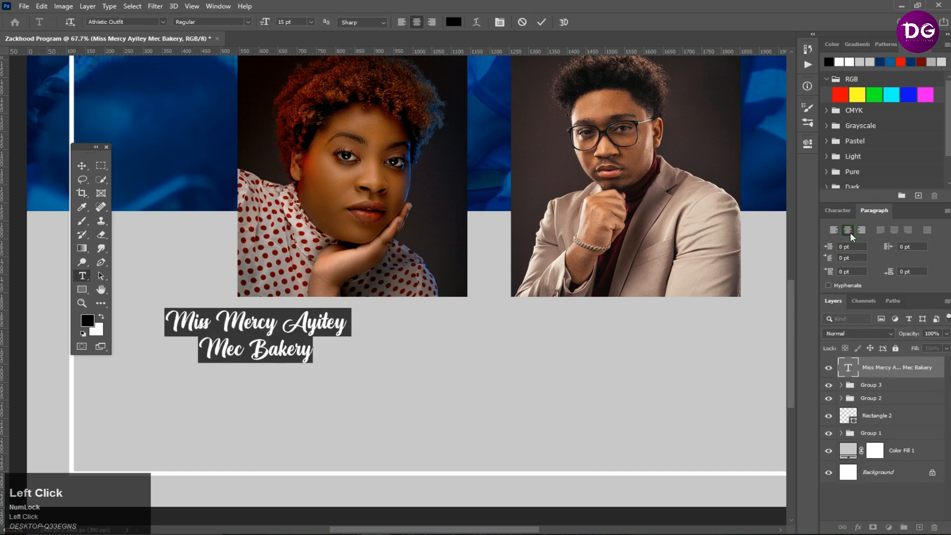
left_click(82, 165)
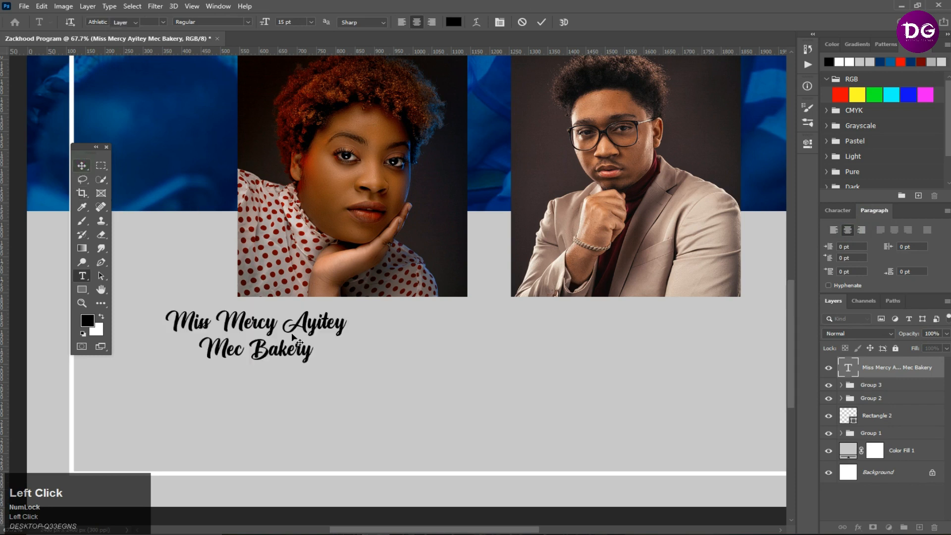
left_click_drag(236, 341, 334, 341)
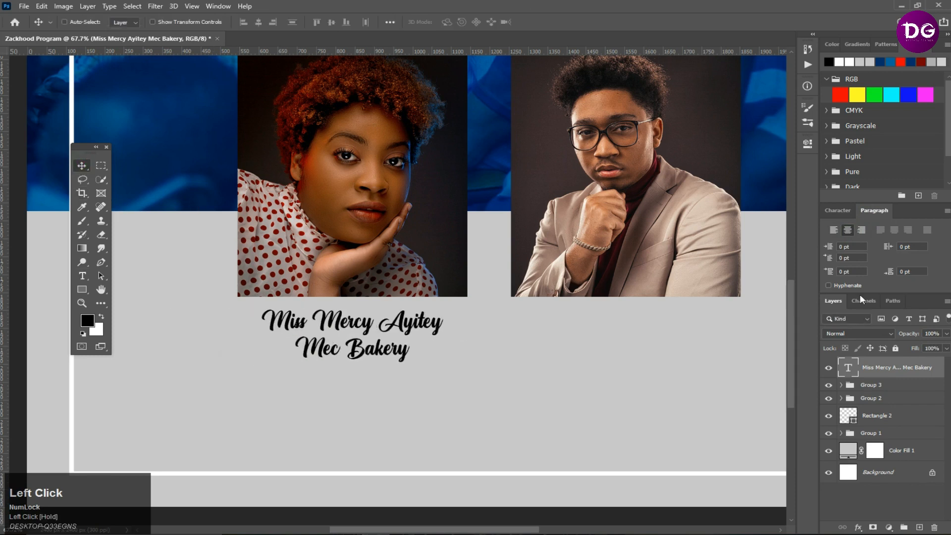
- Change the "Mec Bakery" line's font to COCOGOOSE
left_click(839, 213)
double_click(848, 398)
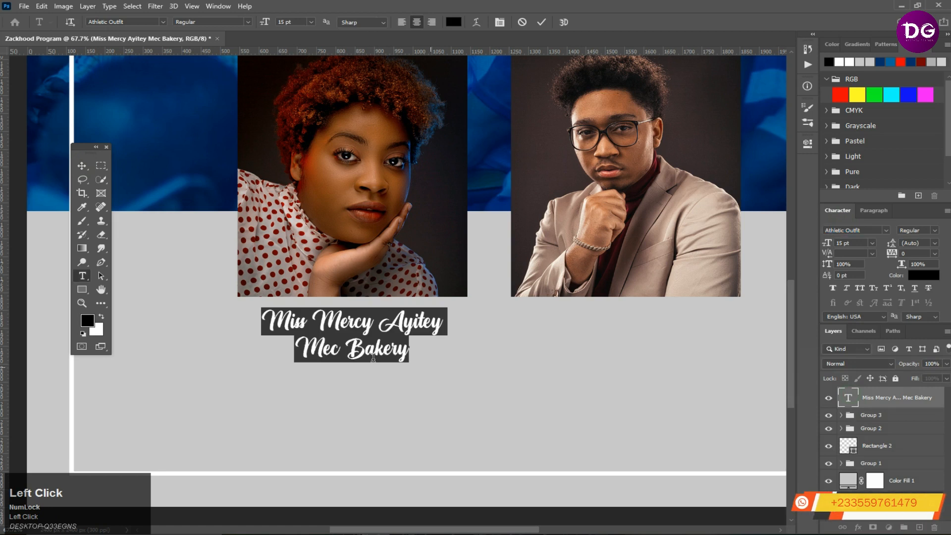
left_click_drag(414, 351, 223, 348)
left_click(867, 236)
type("co")
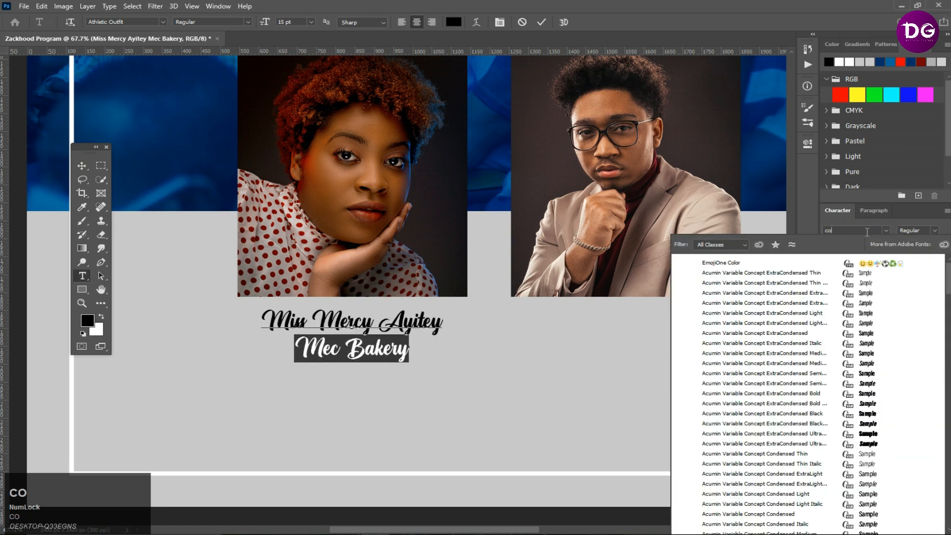
type("co")
left_click(838, 263)
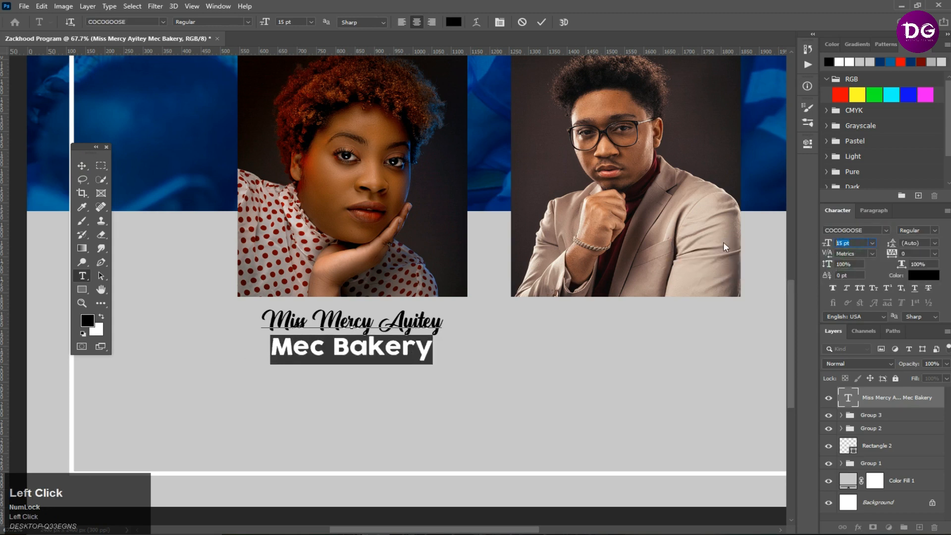
- Set the "Mec Bakery" line to 7 pt with 12 pt leading and commit the text
type("7")
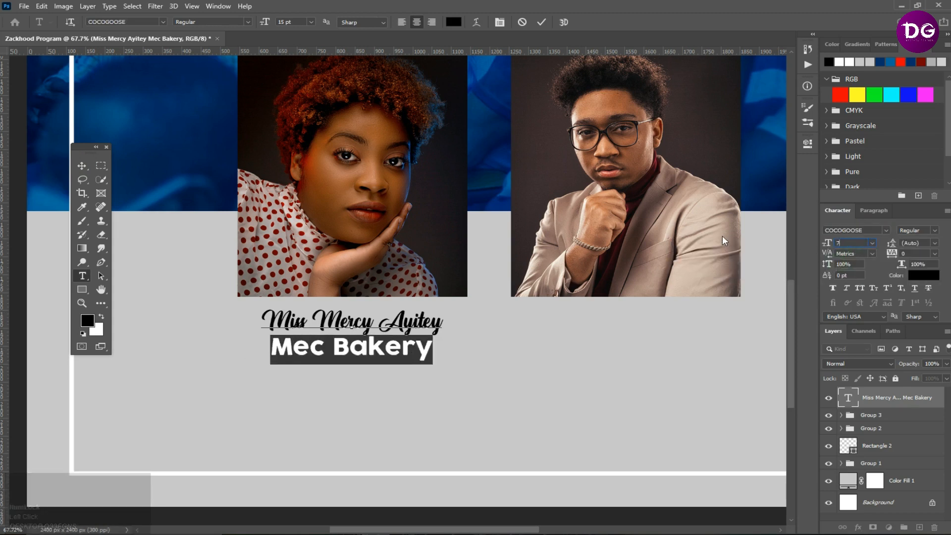
key("Return")
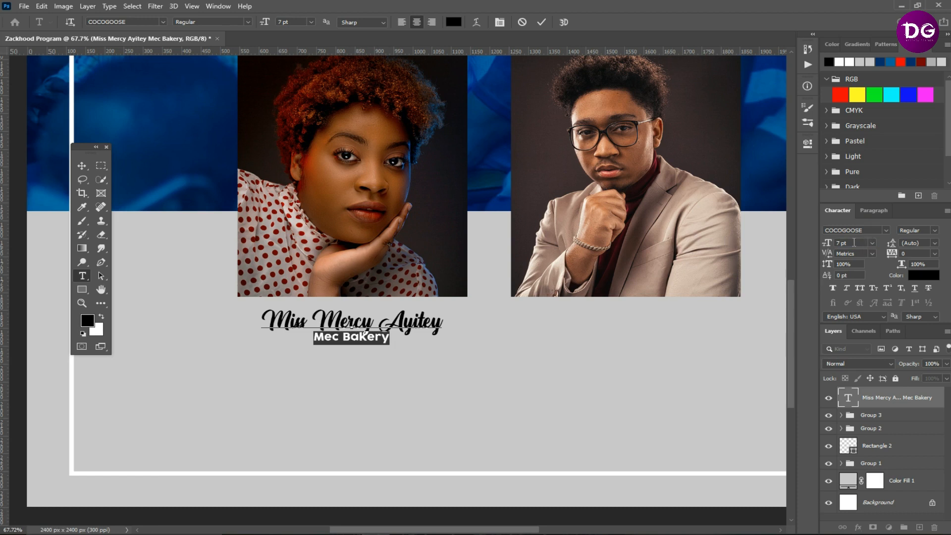
left_click(934, 244)
left_click(923, 335)
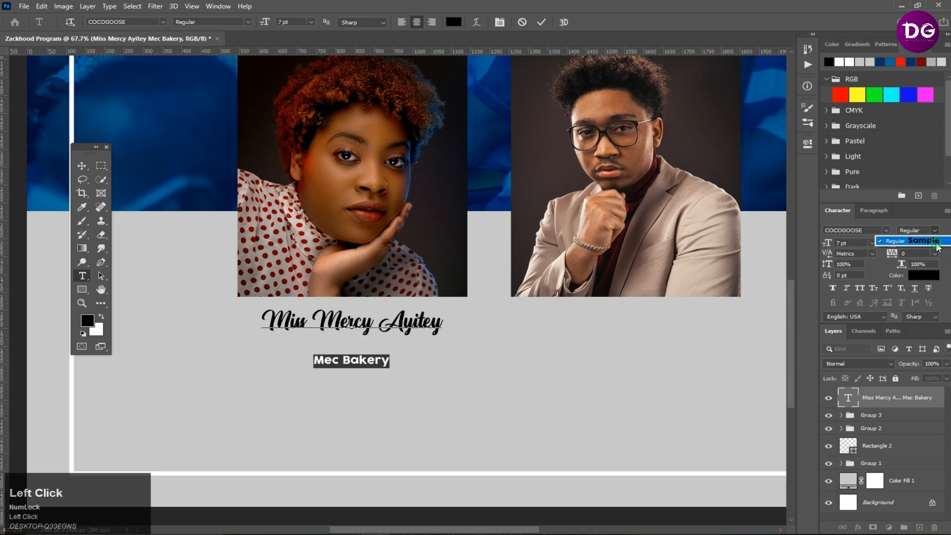
left_click(934, 243)
left_click(929, 307)
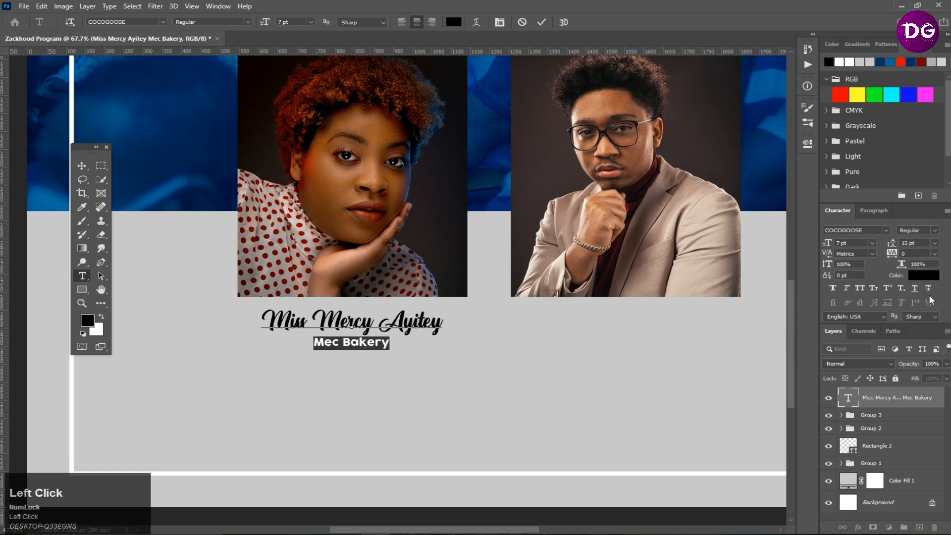
left_click(542, 23)
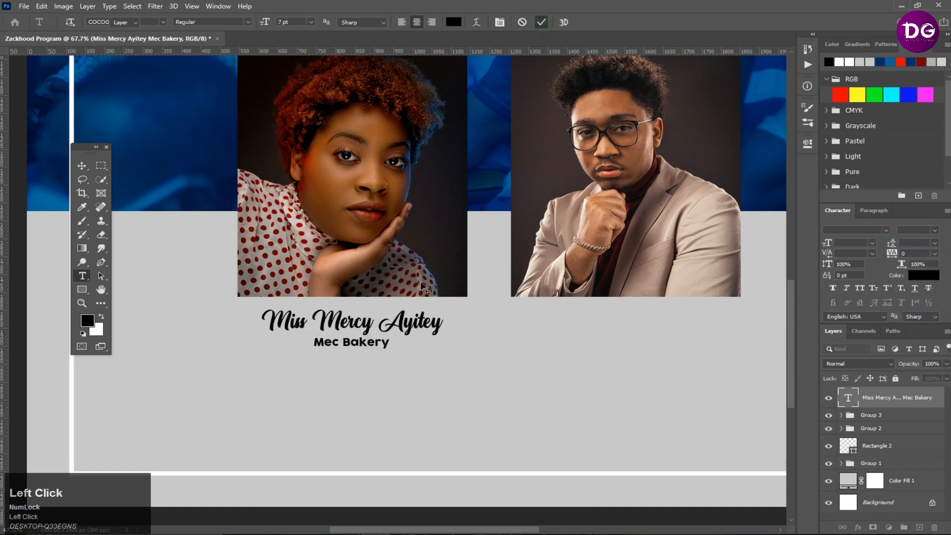
- Draw a black rounded-rectangle pill just below the "Mec Bakery" line under the woman's photo
key("v")
scroll(375, 355, "down", 2)
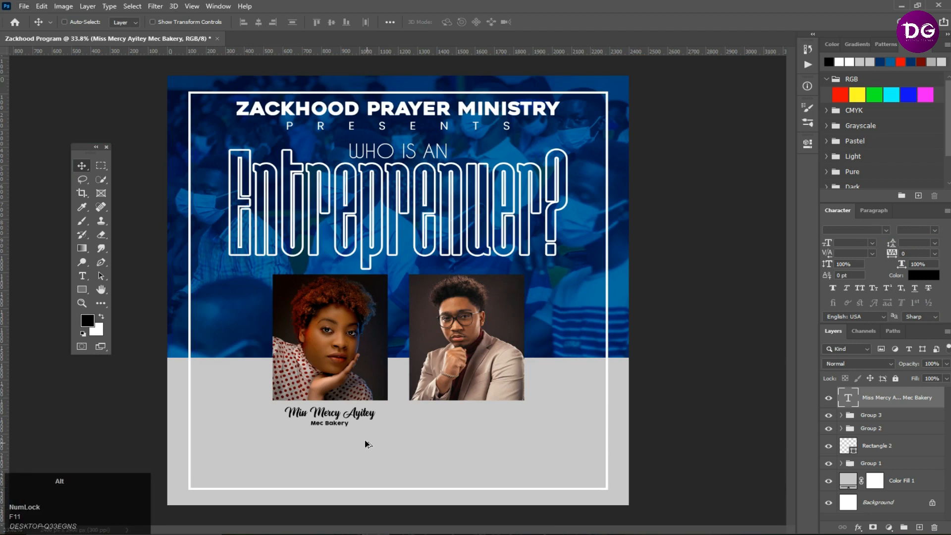
scroll(365, 442, "up", 3)
left_click(287, 424)
scroll(341, 379, "up", 4)
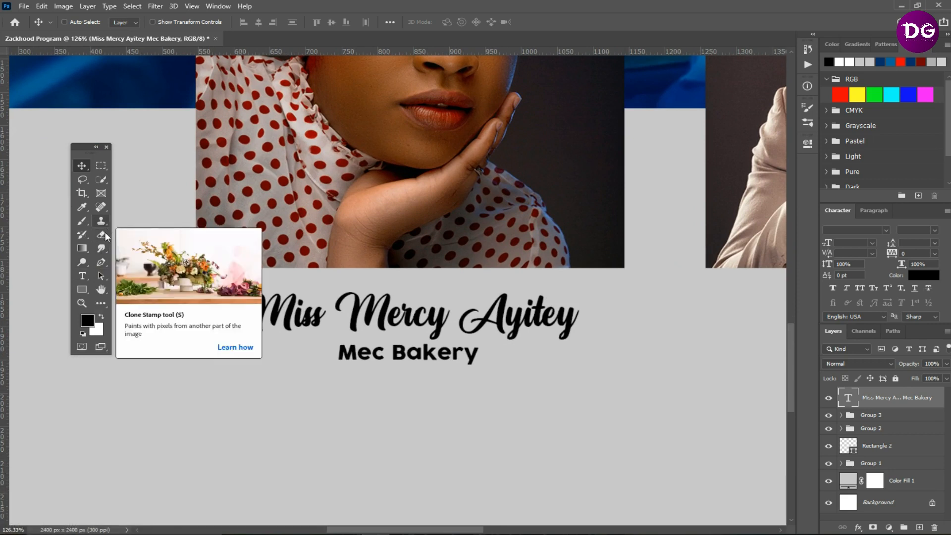
right_click(83, 289)
left_click(127, 299)
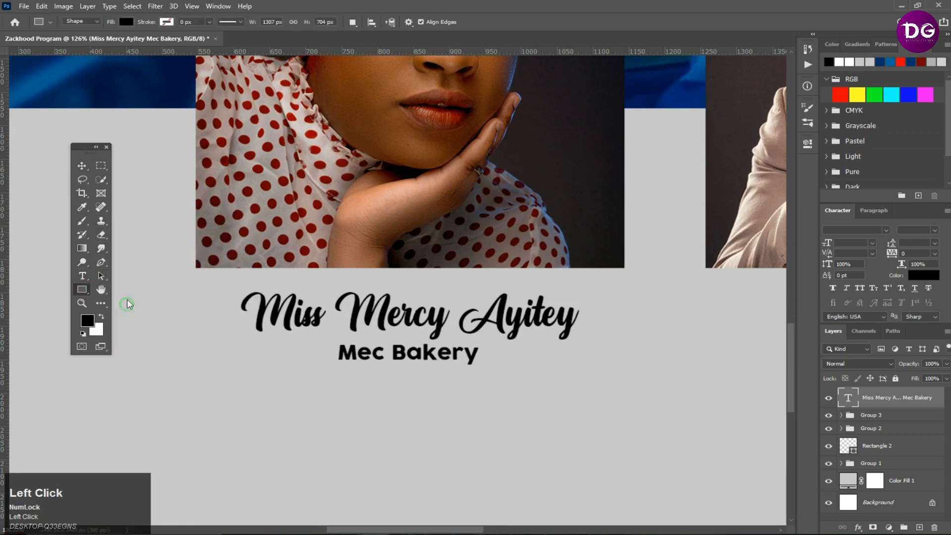
left_click(460, 22)
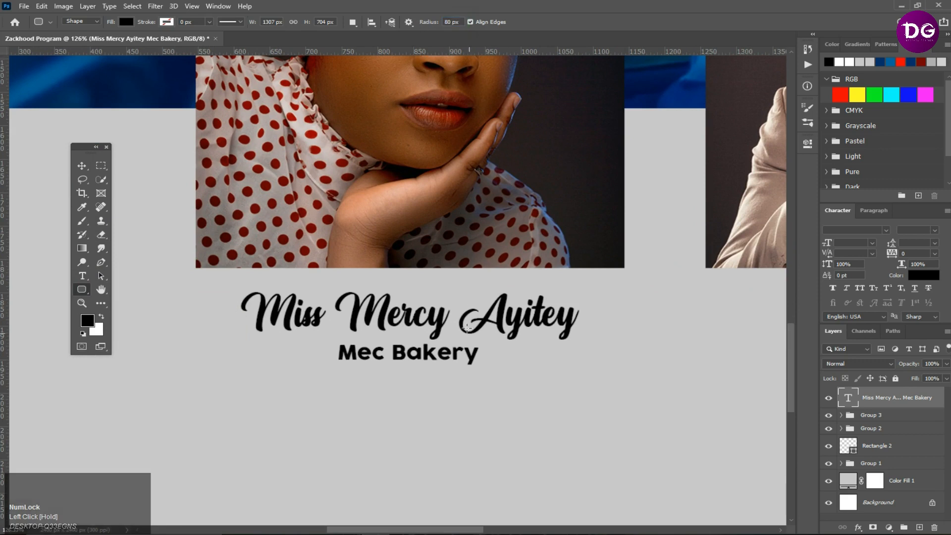
left_click_drag(350, 378, 428, 389)
left_click(82, 164)
key("ctrl+t")
double_click(418, 394)
- Add a new text line reading "guest" below the pill
left_click(83, 276)
left_click(307, 438)
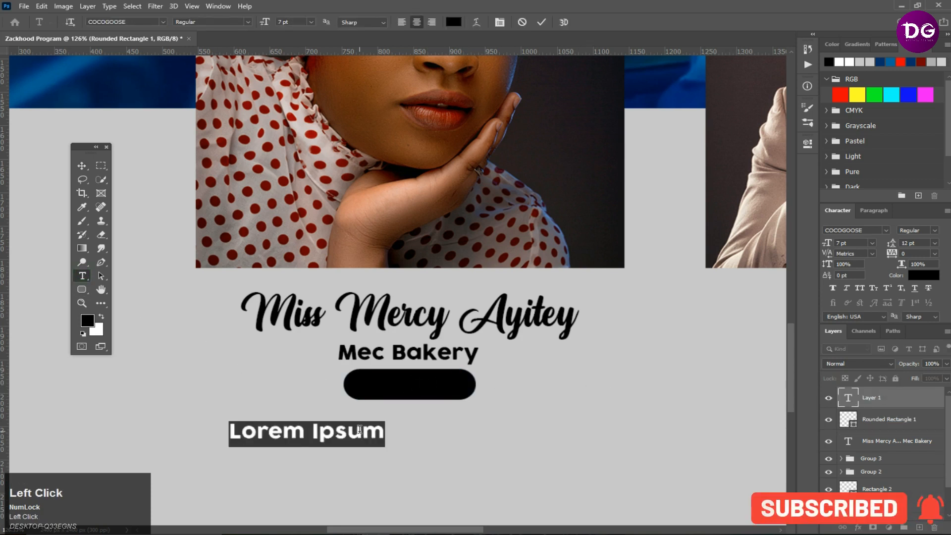
type("guts")
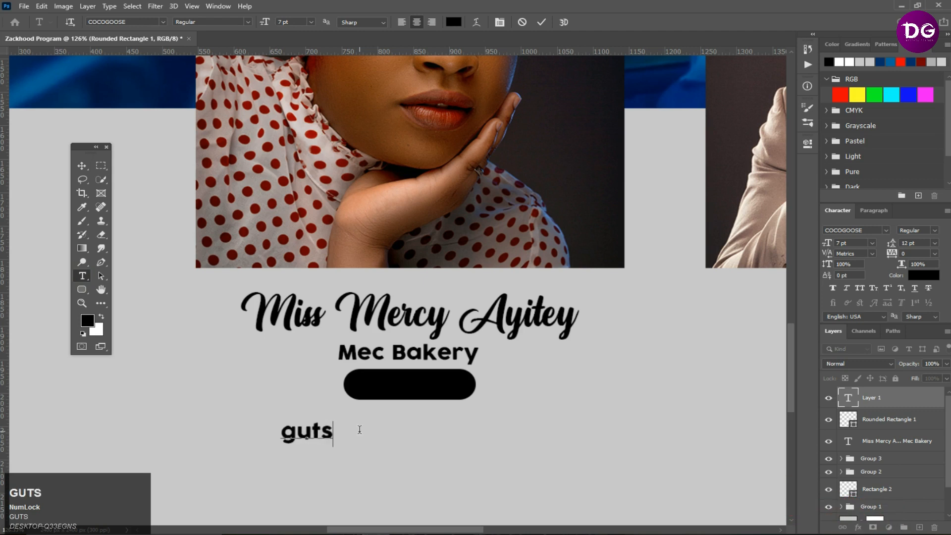
key("BackSpace")
key("BackSpace")
type("est")
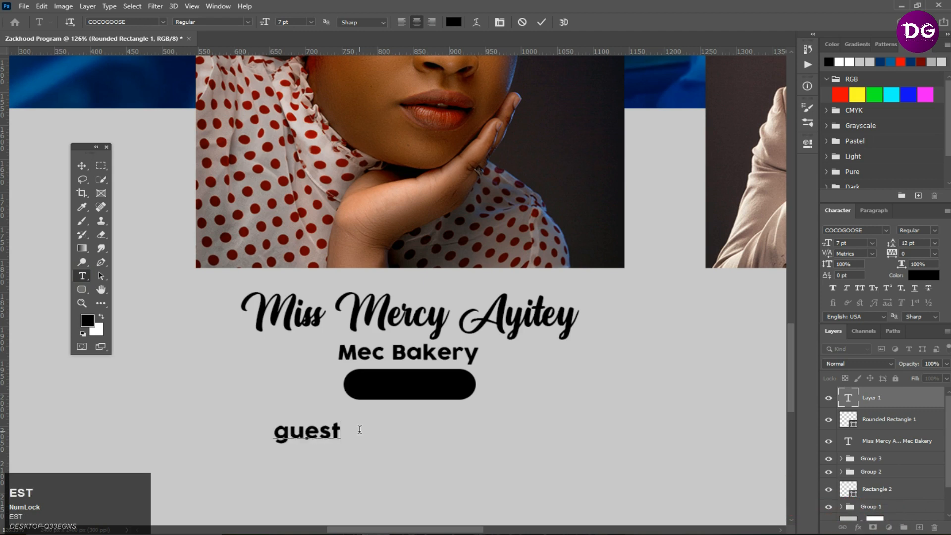
- Check the event details in the notes file open in Notepad
left_click(421, 525)
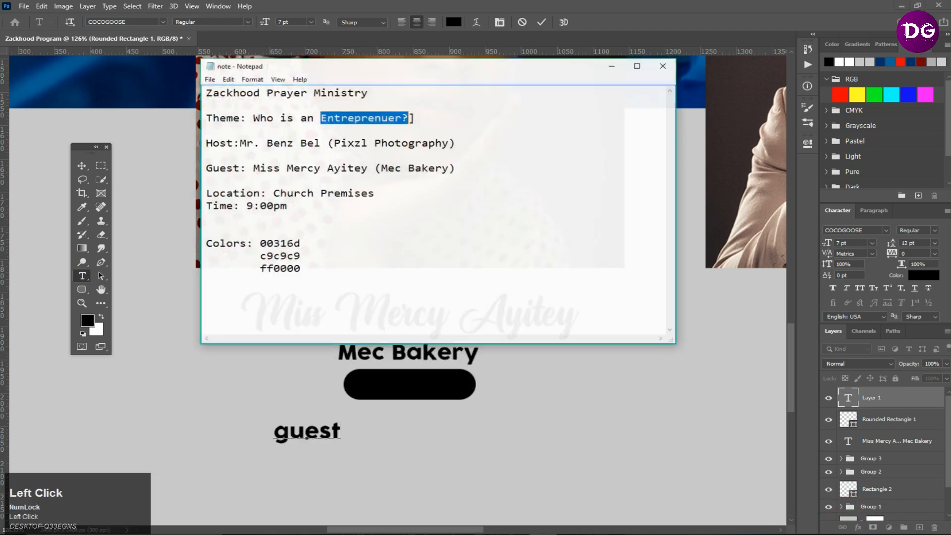
left_click_drag(230, 138, 174, 148)
left_click(240, 162)
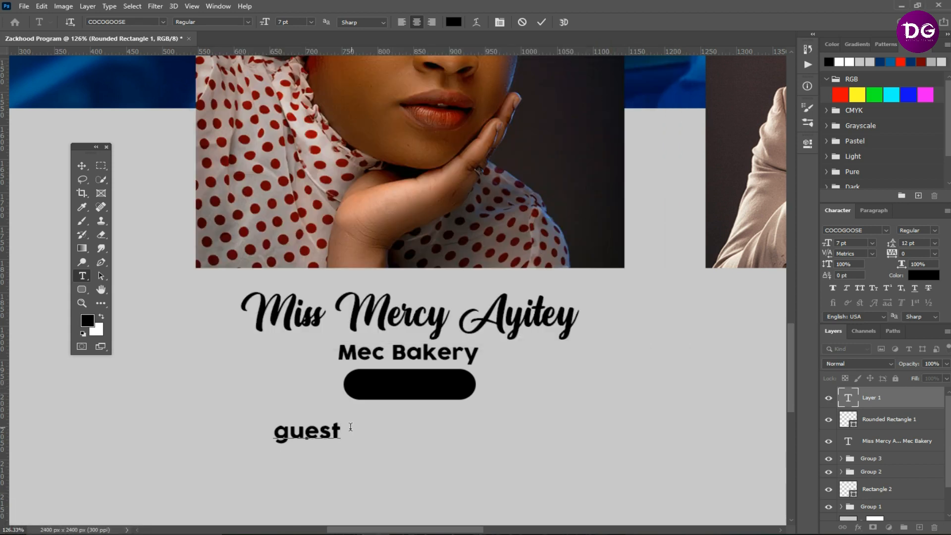
- Place the "guest" text centred on the pill and set its colour to #c9c9c9
left_click(85, 164)
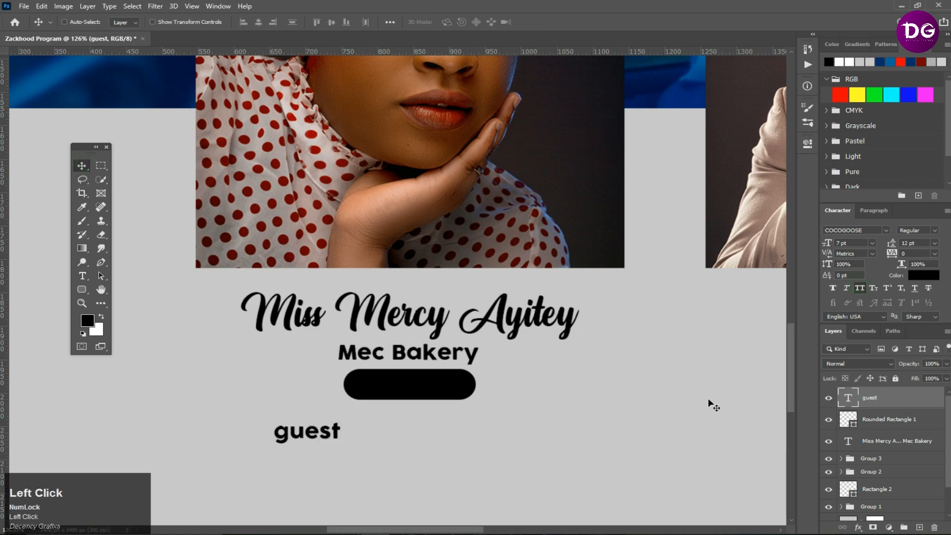
left_click_drag(282, 436, 386, 389)
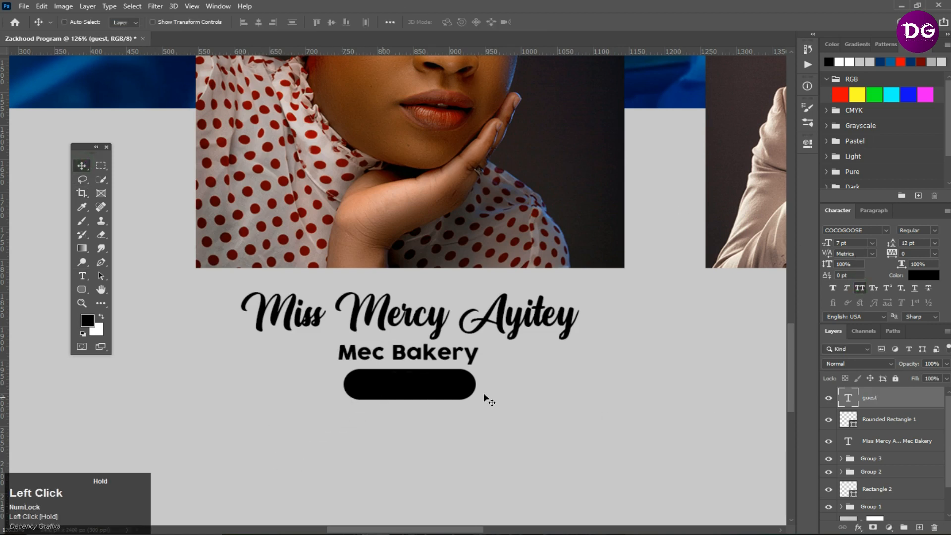
double_click(850, 399)
left_click(454, 22)
left_click(644, 416)
left_click(769, 231)
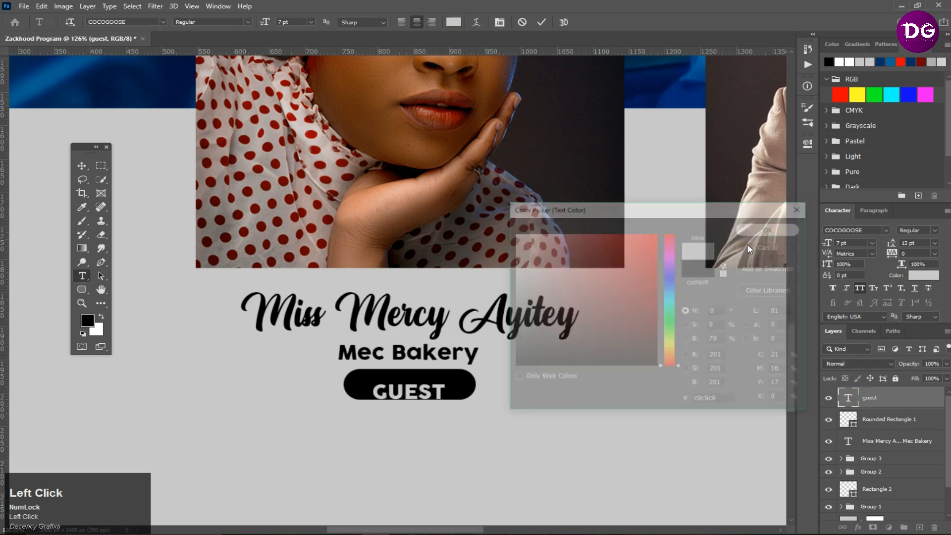
left_click(76, 162)
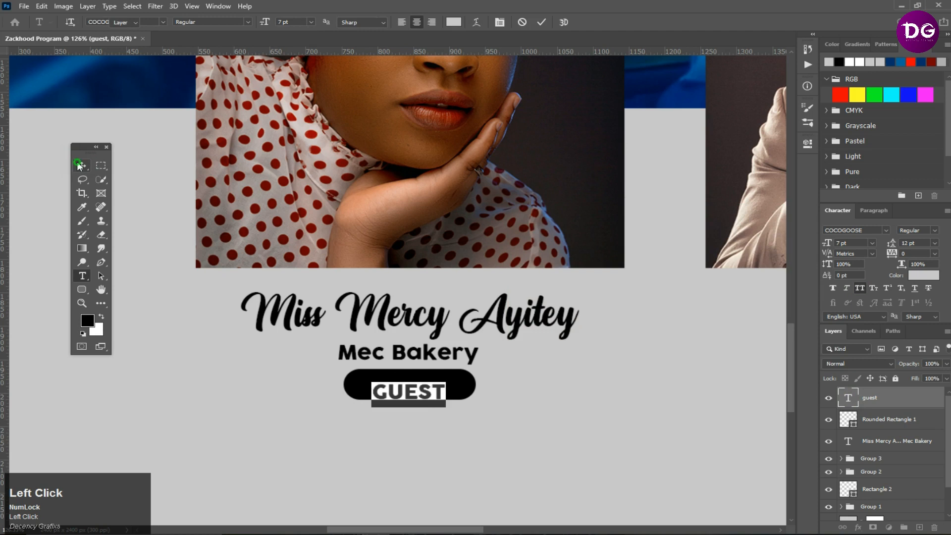
left_click_drag(429, 392, 427, 384)
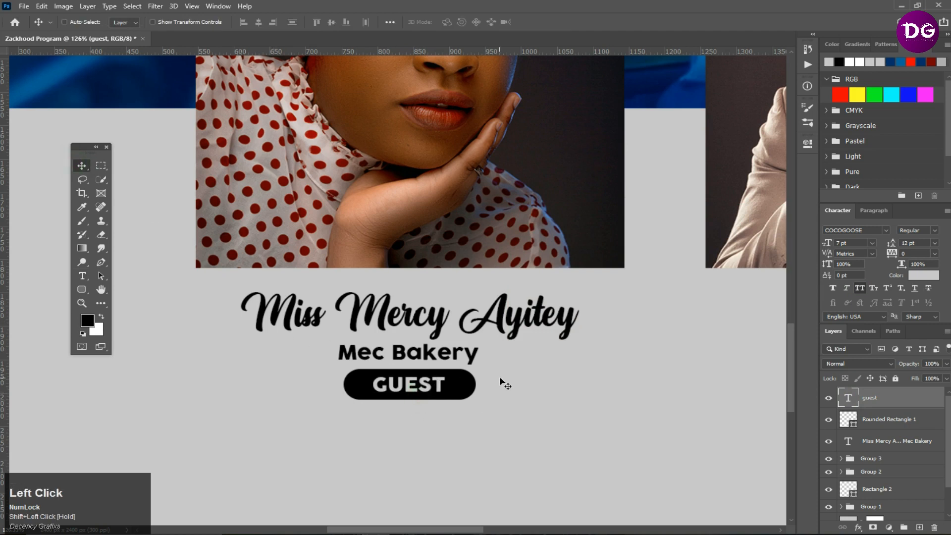
- Group the woman's name caption, the pill and the guest label together
scroll(500, 382, "down", 4)
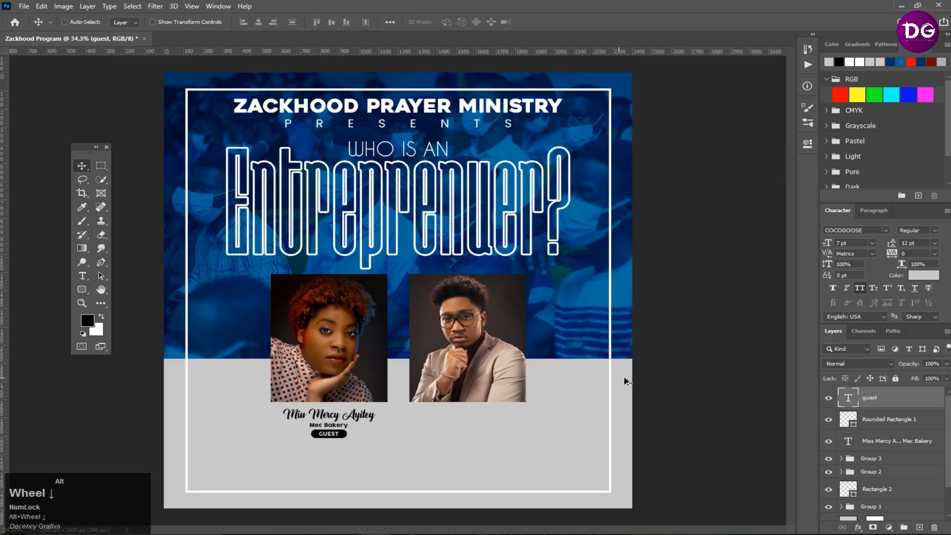
left_click(888, 439, "shift")
key("ctrl+g")
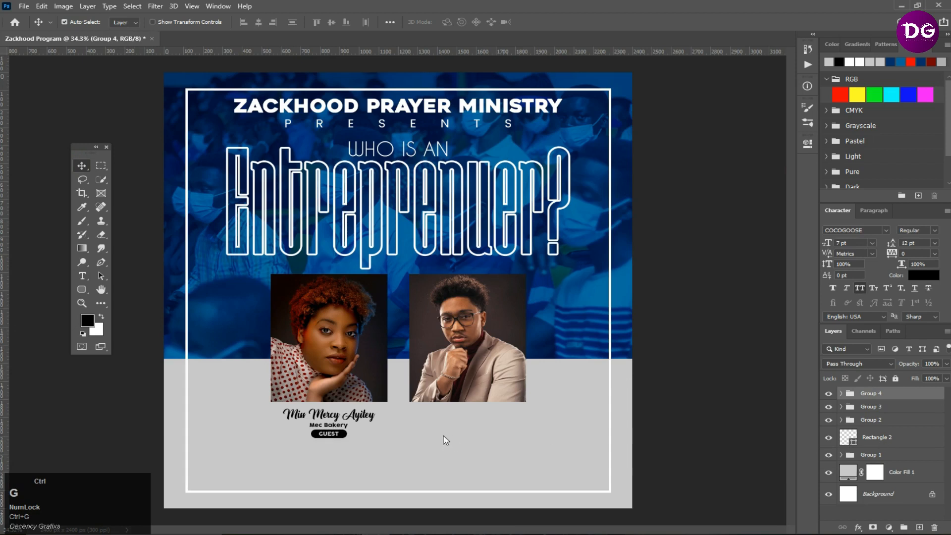
- Duplicate the caption group and move the copy under the man's photo
left_click_drag(306, 426, 448, 418)
scroll(483, 426, "up", 4)
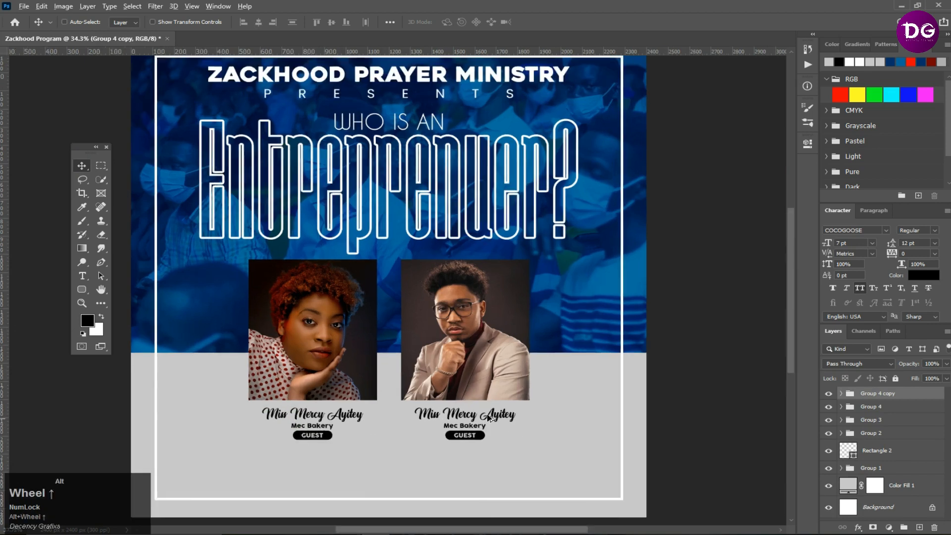
left_click(841, 394)
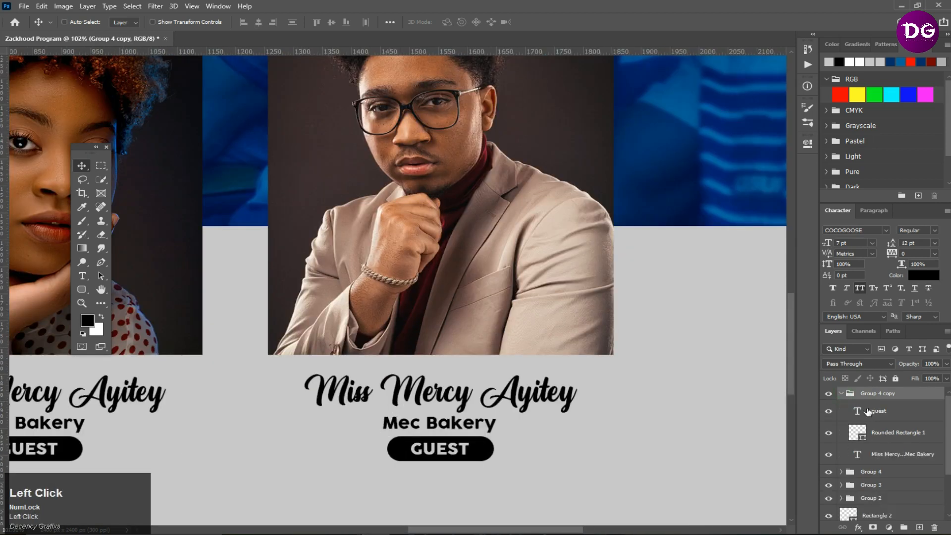
- Change the copied pill label from guest to "host"
left_click(876, 415)
double_click(862, 415)
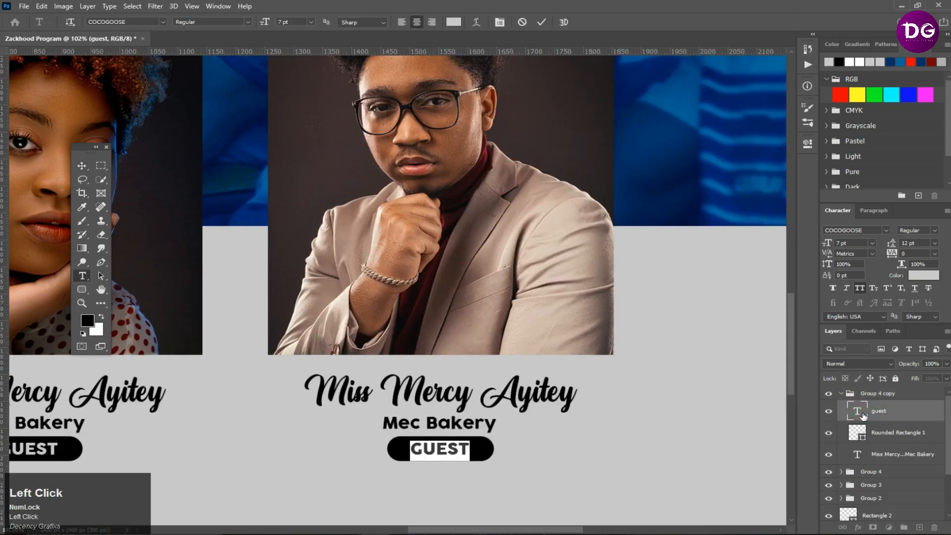
type("host")
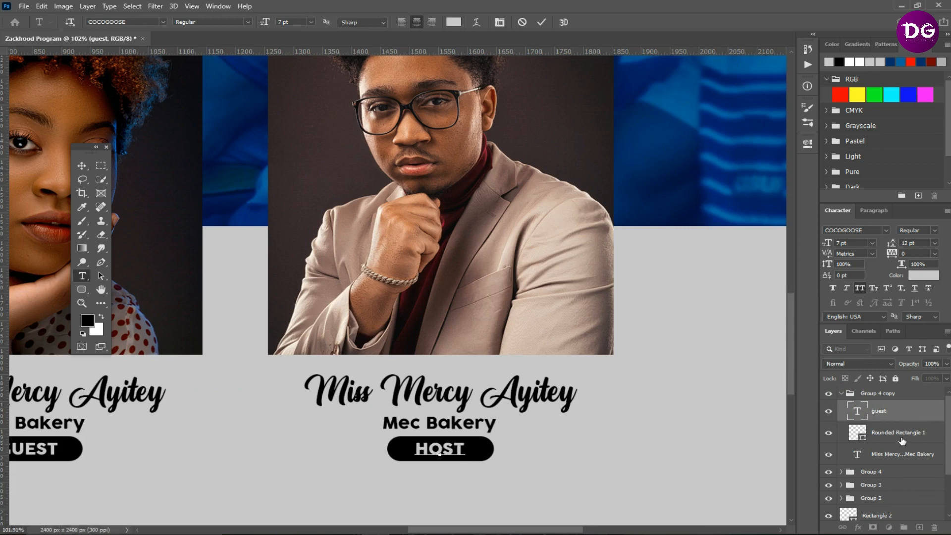
left_click(545, 21)
- Replace the name line in the copied caption with the host's name
key("v")
left_click(849, 452)
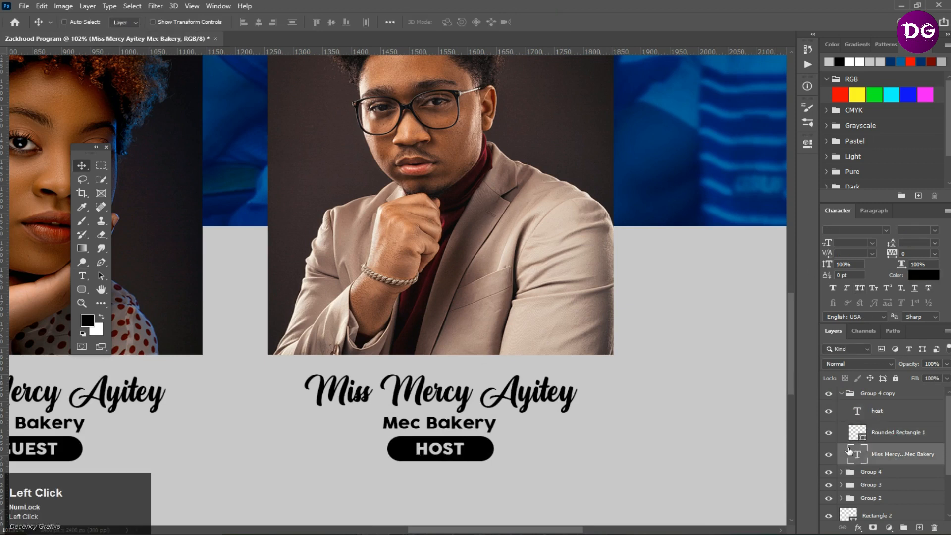
double_click(858, 453)
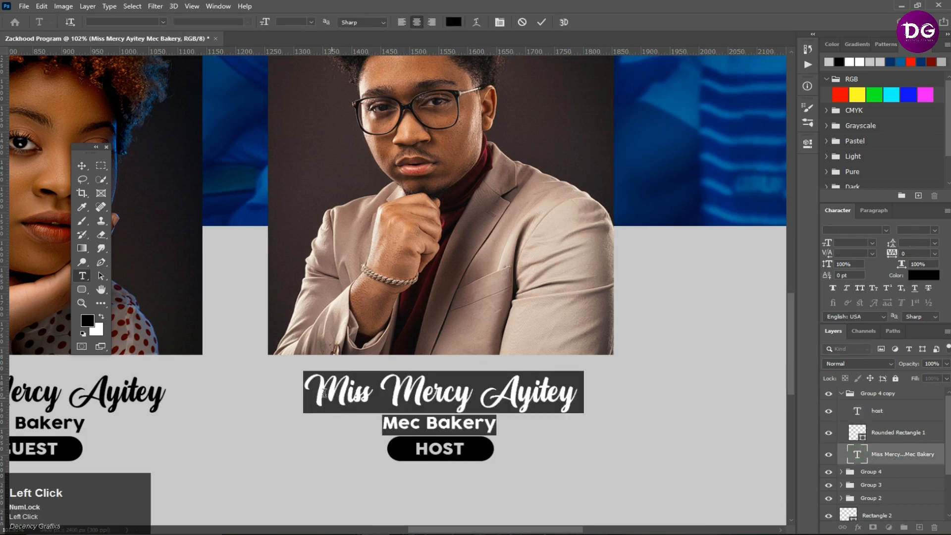
left_click_drag(344, 383, 594, 384)
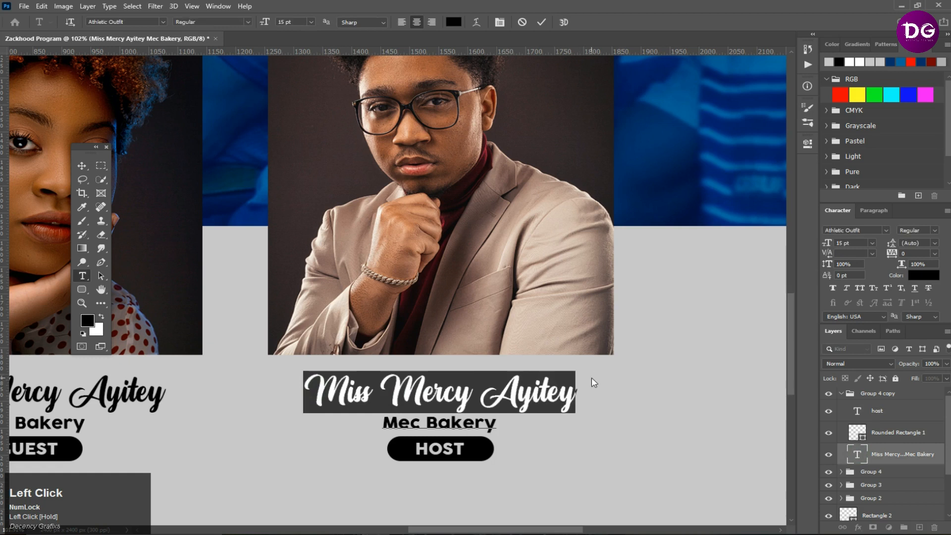
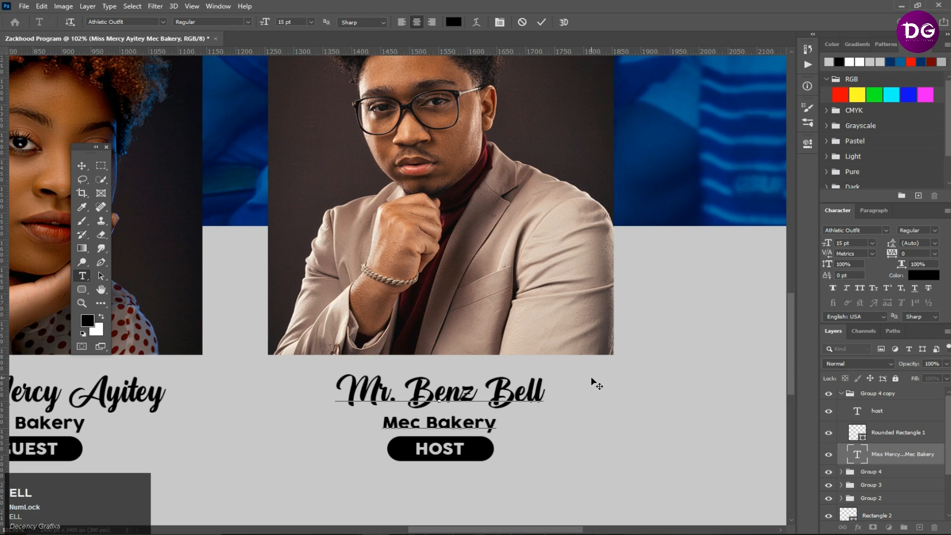
- Replace the copied "Mec Bakery" line with "Pixzl Photography" and commit the text
left_click_drag(496, 424, 375, 424)
type("pixzl")
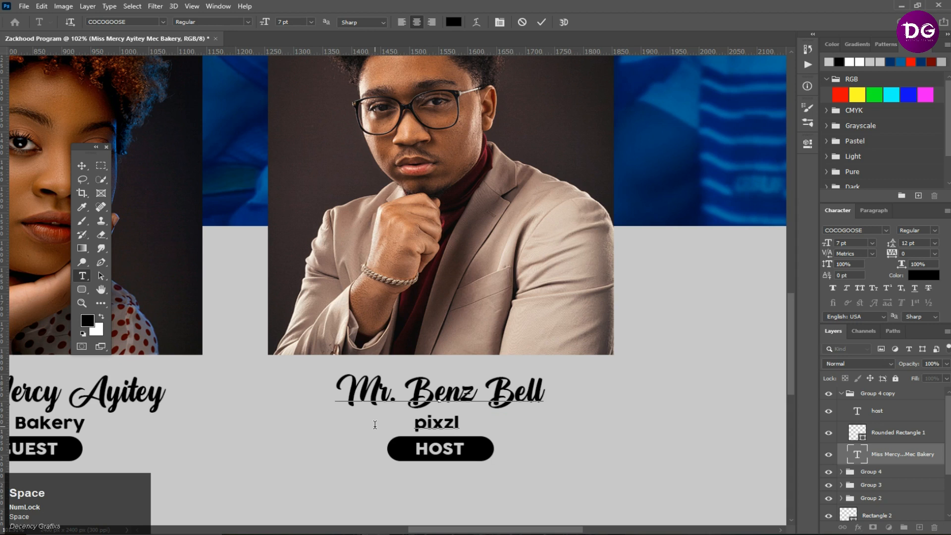
type(" Photo")
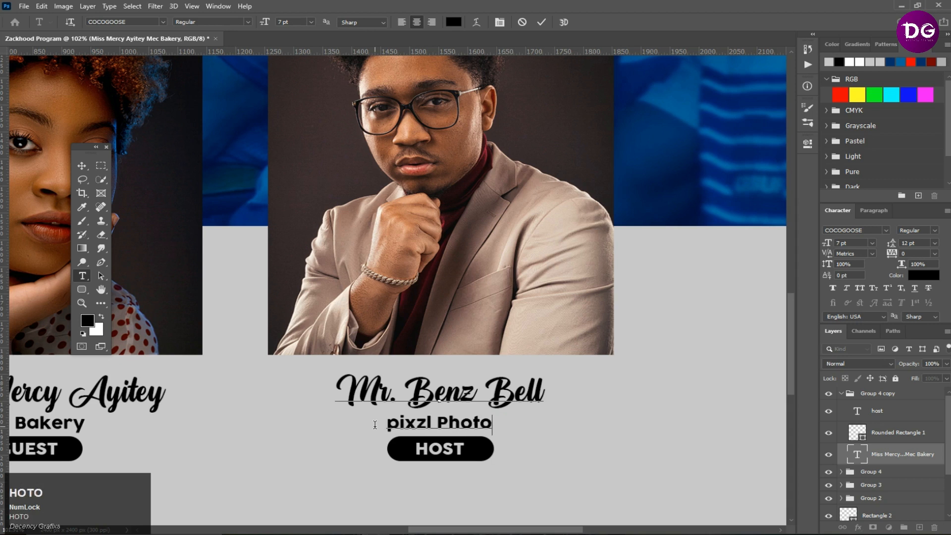
type("graphy")
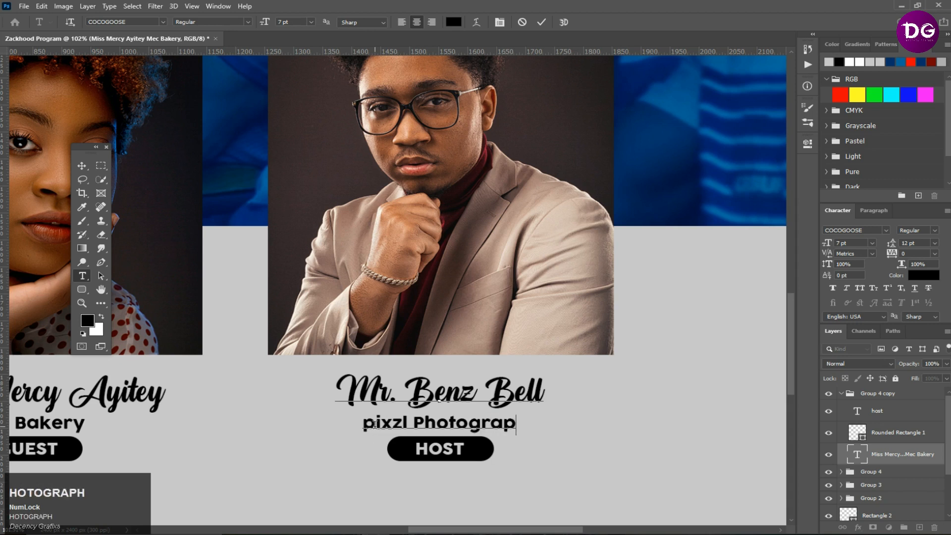
left_click_drag(351, 421, 364, 421)
type("P")
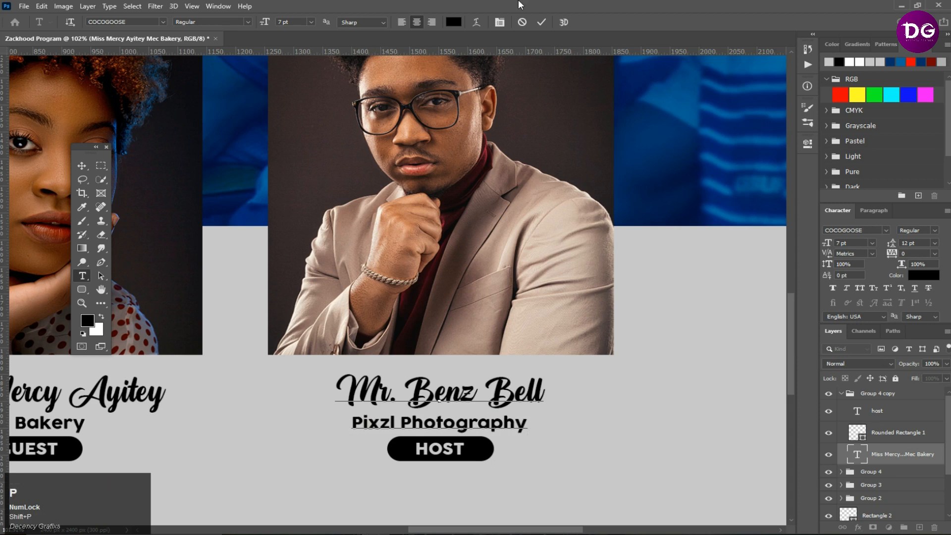
left_click(542, 22)
- Add a new text layer below the speaker captions reading "locatio: Church Premises"
scroll(495, 264, "down", 5)
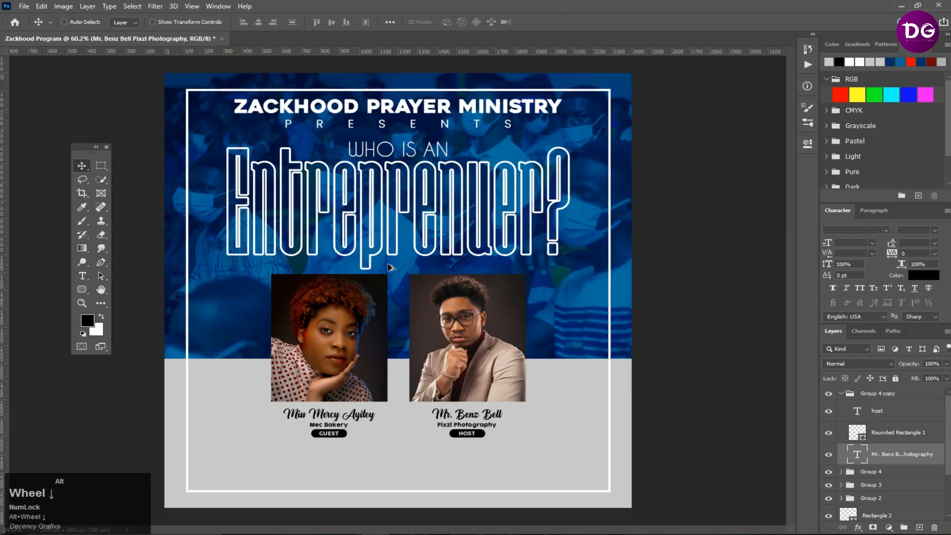
scroll(362, 487, "up", 3)
scroll(514, 447, "up", 2)
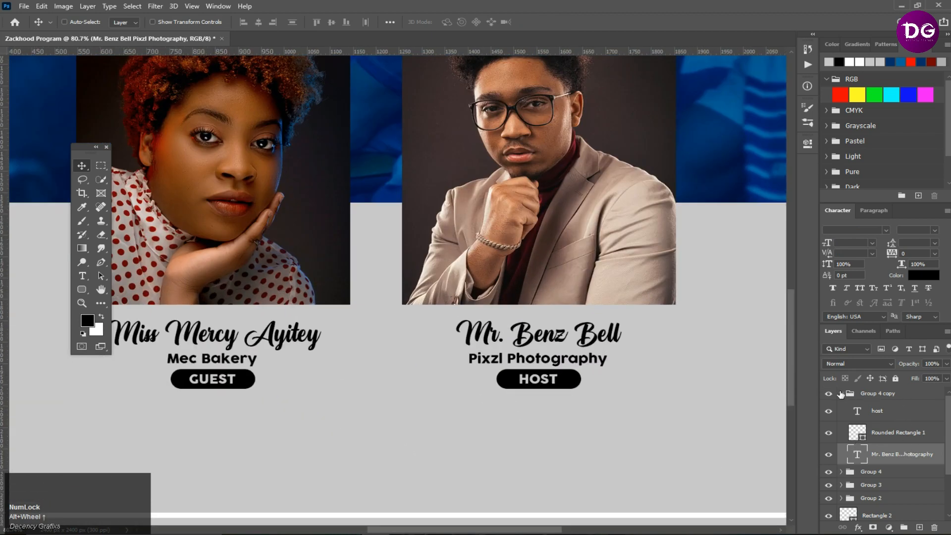
left_click(840, 394)
left_click(859, 395)
left_click(80, 276)
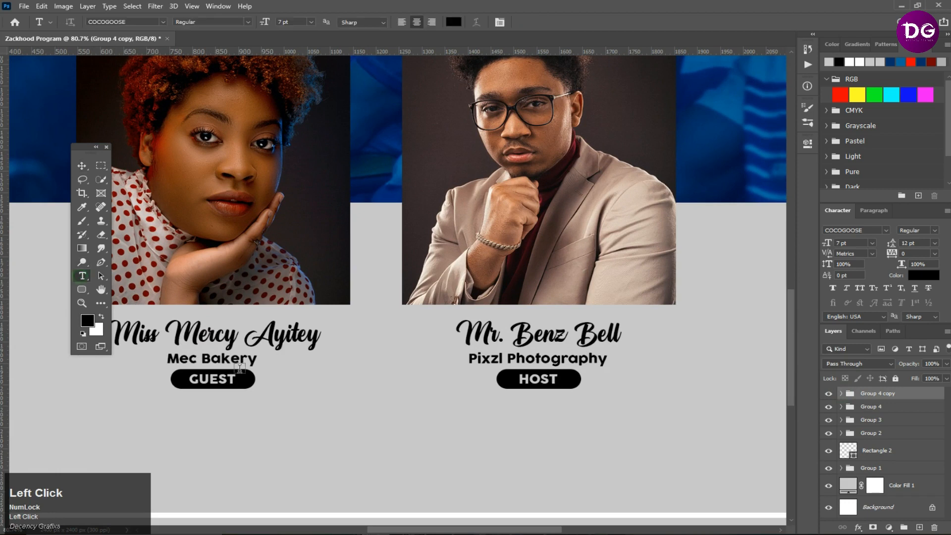
left_click(278, 430)
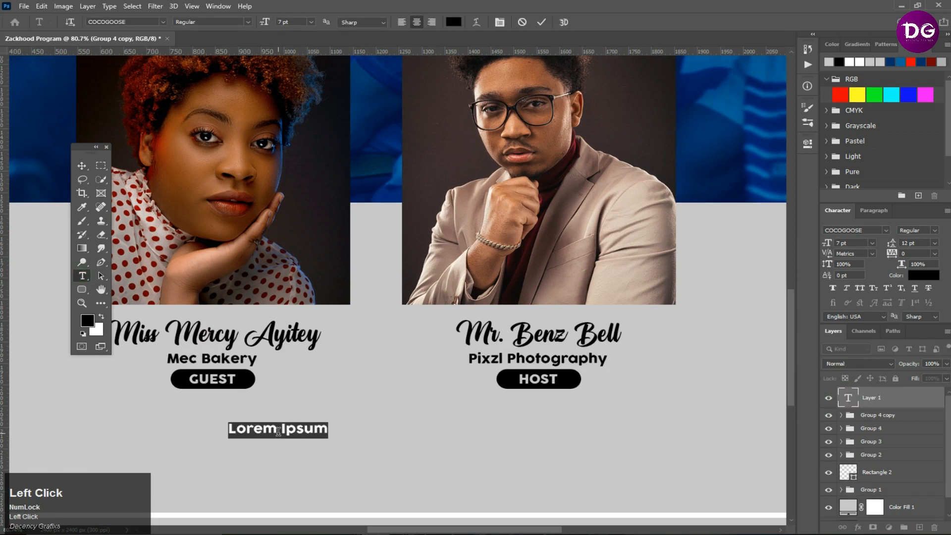
key("F11")
type("locatoi")
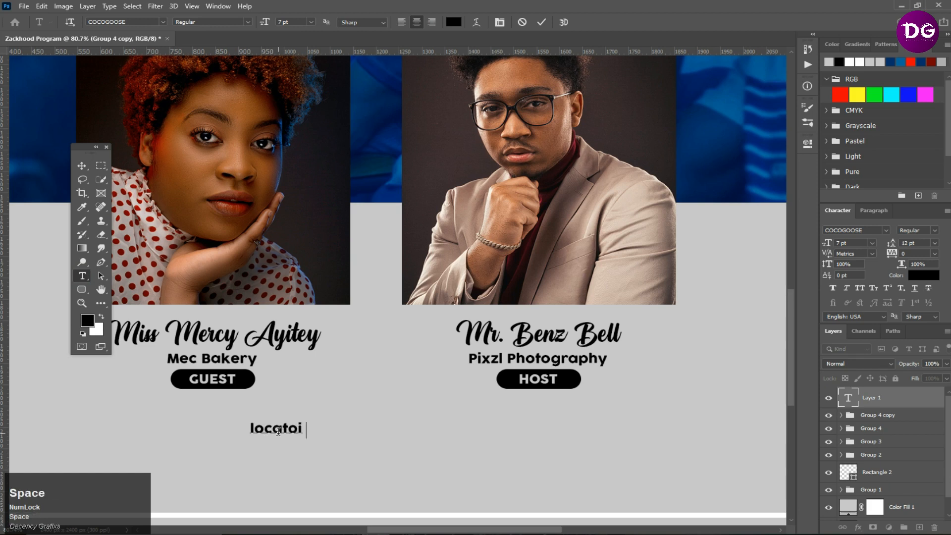
key("BackSpace")
key("BackSpace")
key("BackSpace")
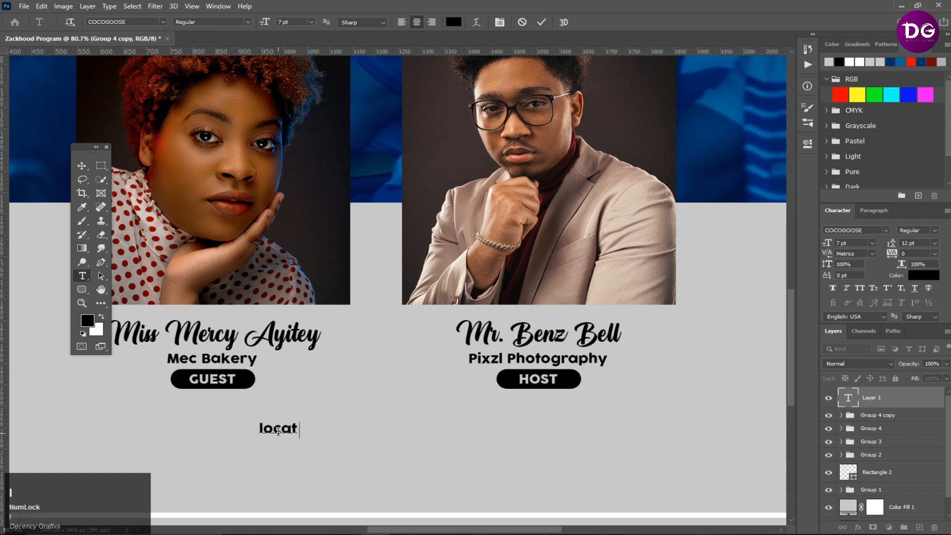
type("ion")
key("BackSpace")
type(":")
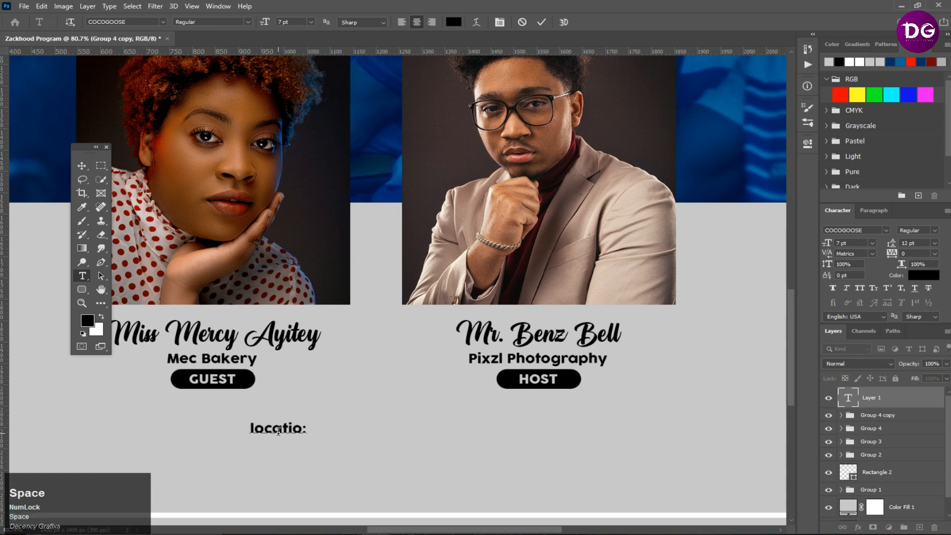
type(" Chru")
key("BackSpace")
key("BackSpace")
type("urc")
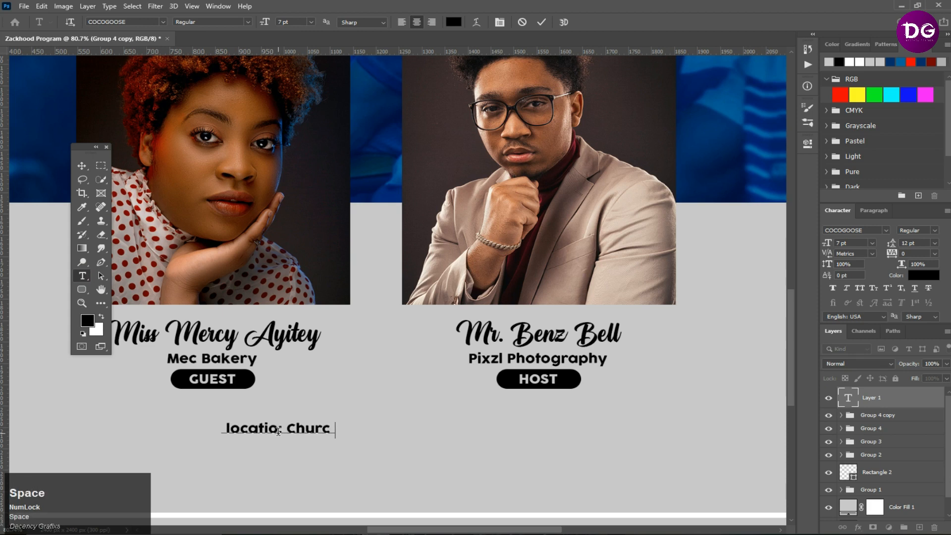
type("h Pre")
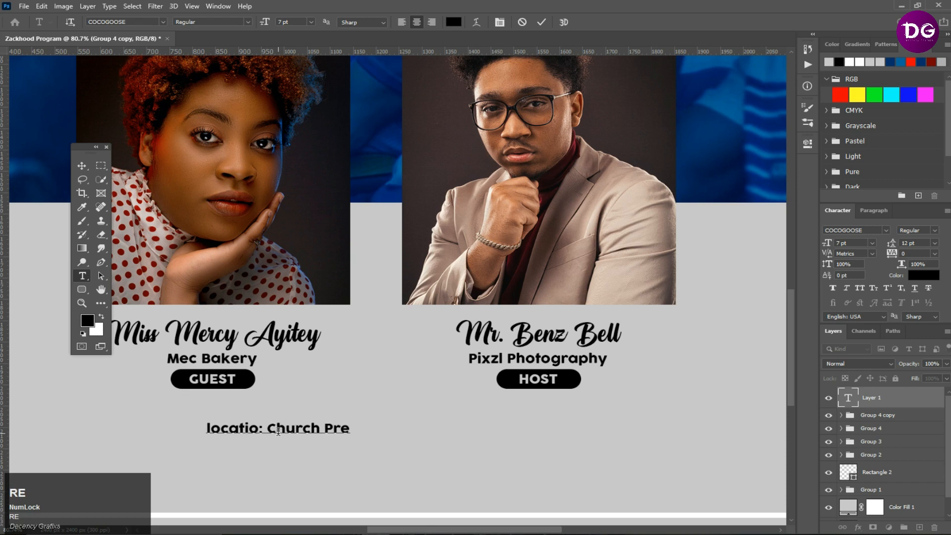
type("mises")
- Add a second line to the text reading "Time: 6:30pm"
key("Return")
type("time")
key("BackSpace")
key("BackSpace")
type("T")
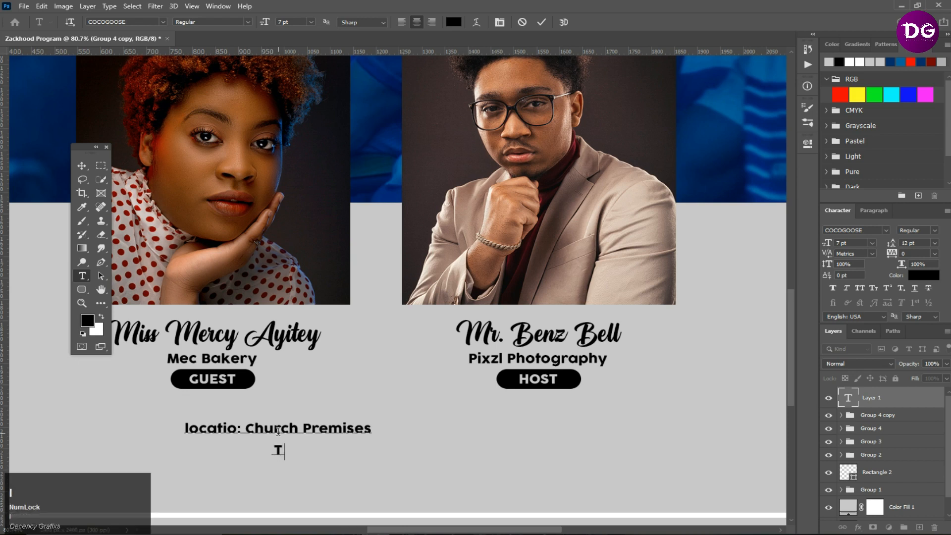
type("ime: ")
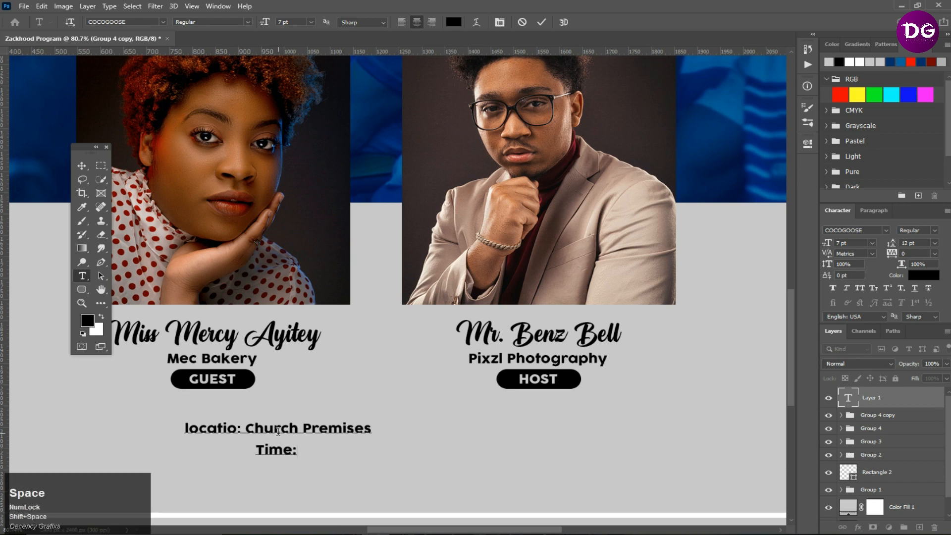
type("9:00")
key("BackSpace")
key("BackSpace")
key("BackSpace")
key("BackSpace")
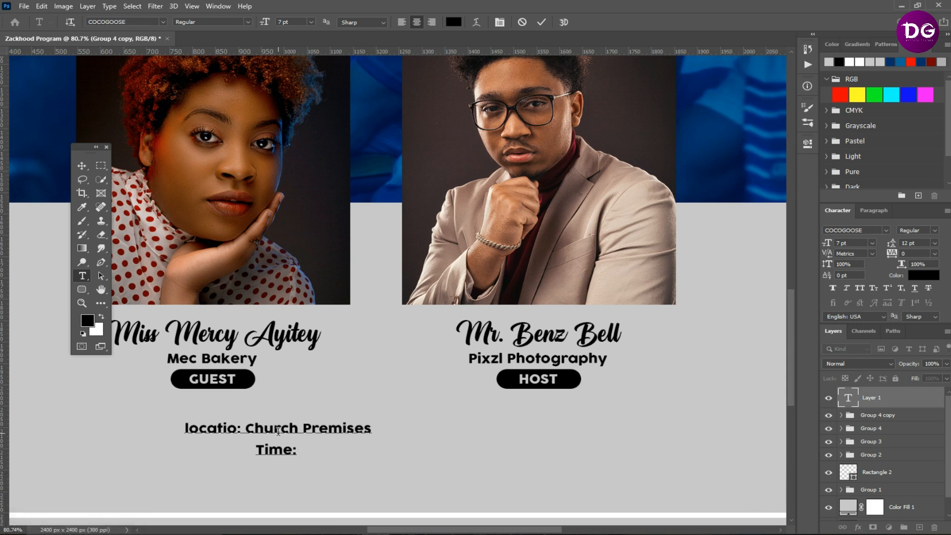
type("6")
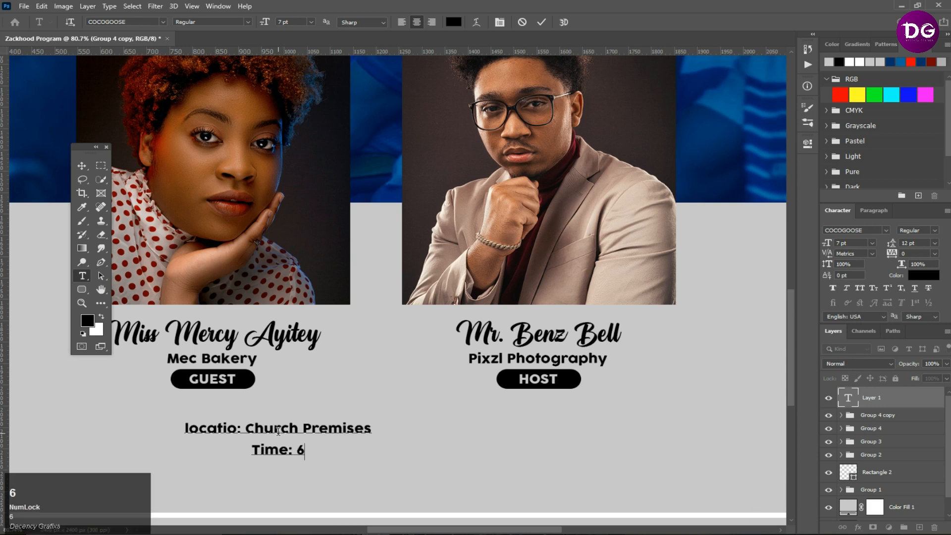
type(":")
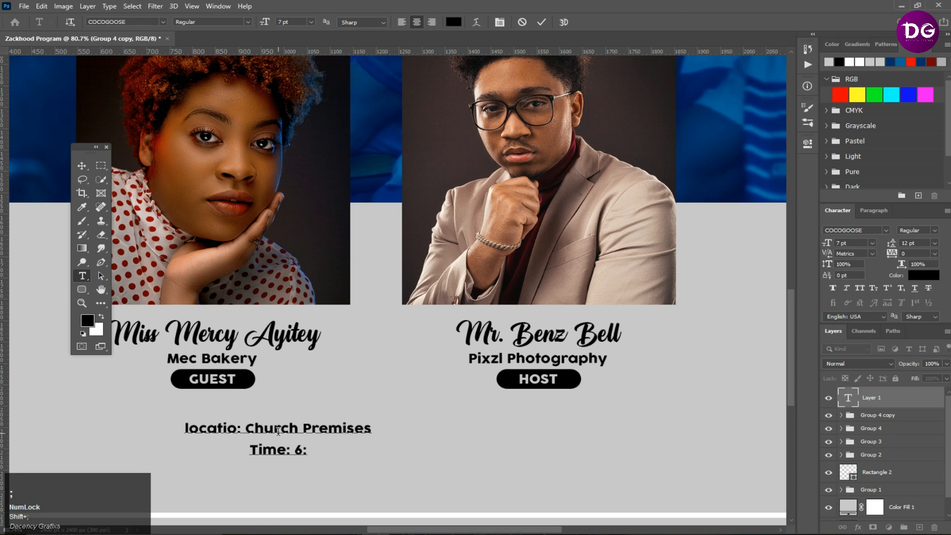
type("30p,")
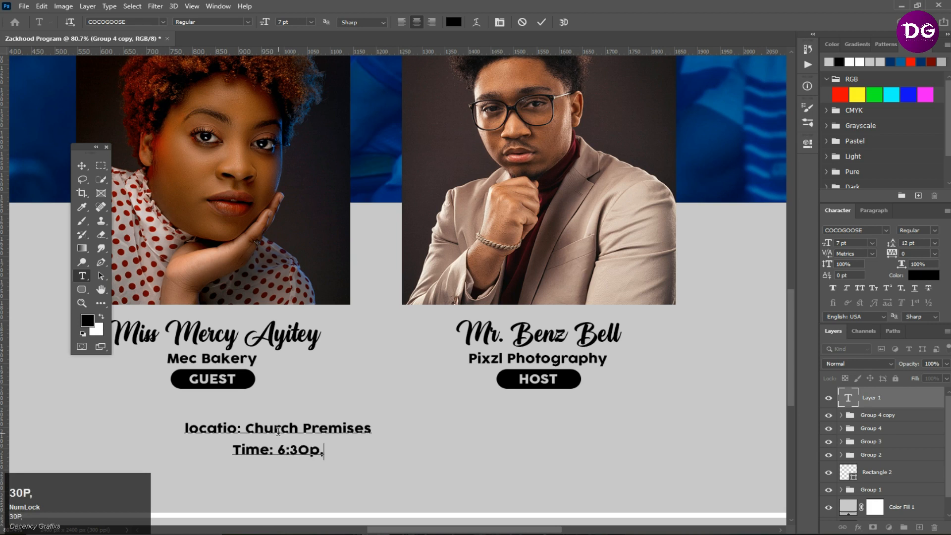
key("BackSpace")
type(".")
key("BackSpace")
type("m")
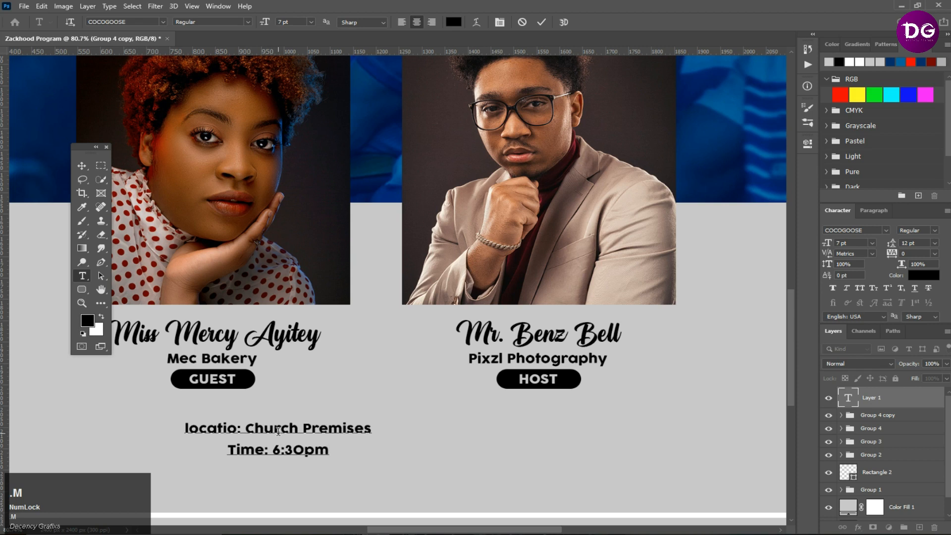
- Correct the first word to "Location" and commit the text
left_click(187, 427)
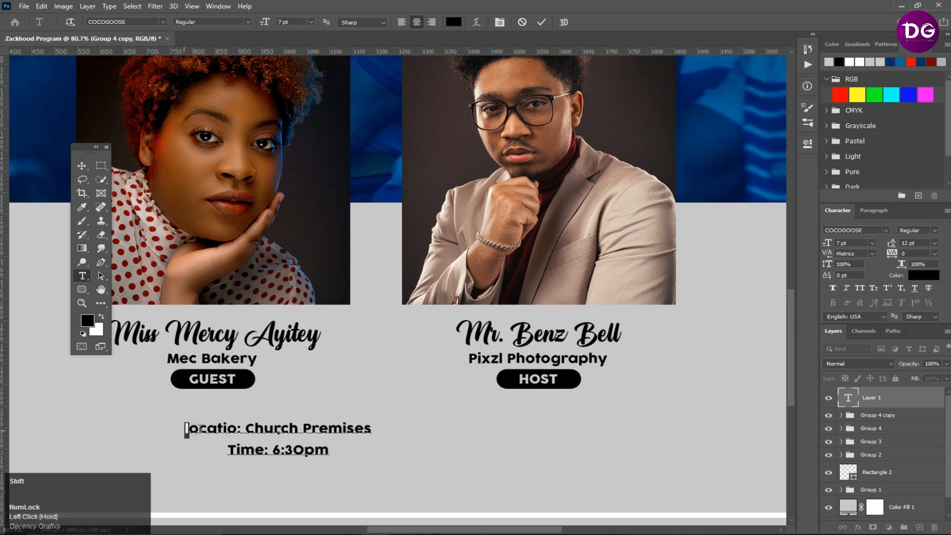
type("L")
left_click_drag(238, 429, 243, 429)
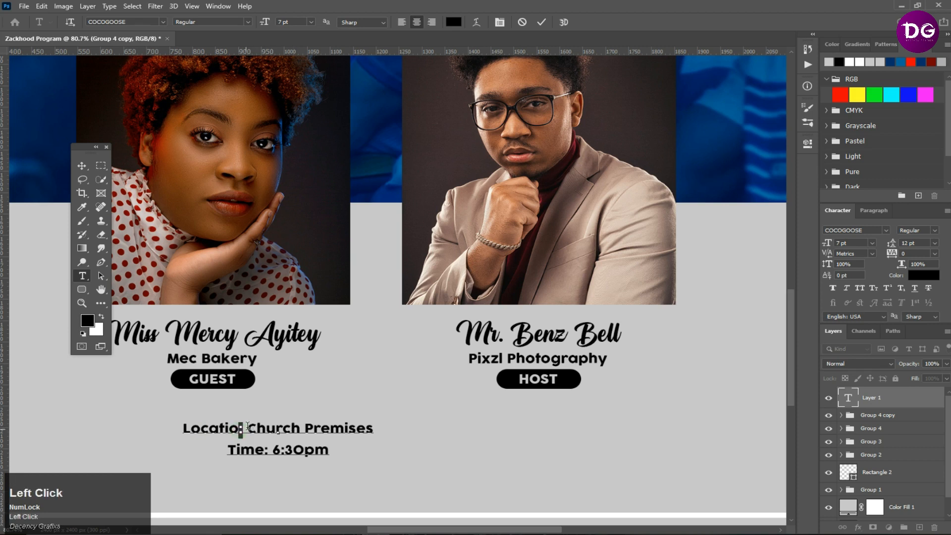
type("n")
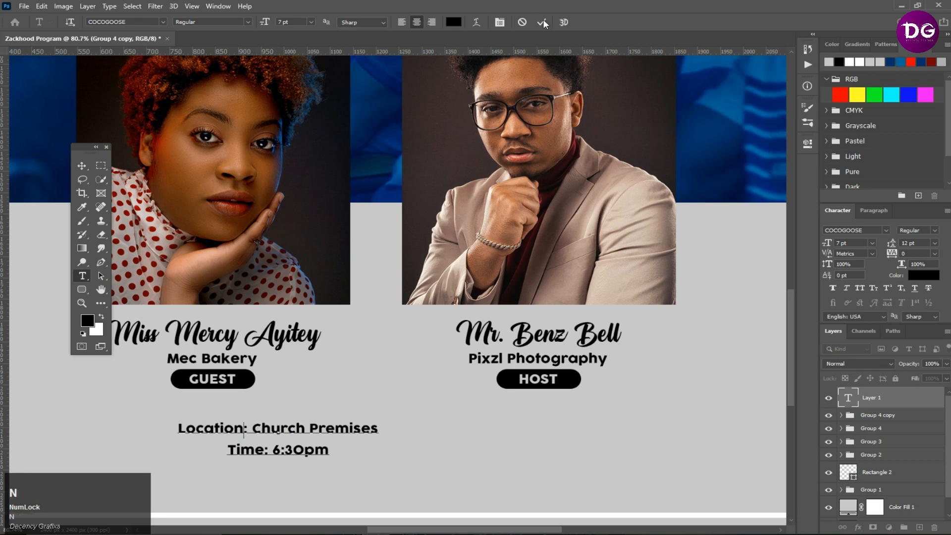
left_click(544, 23)
- Set the location/time text's leading to Auto and center it horizontally on the canvas
left_click(83, 166)
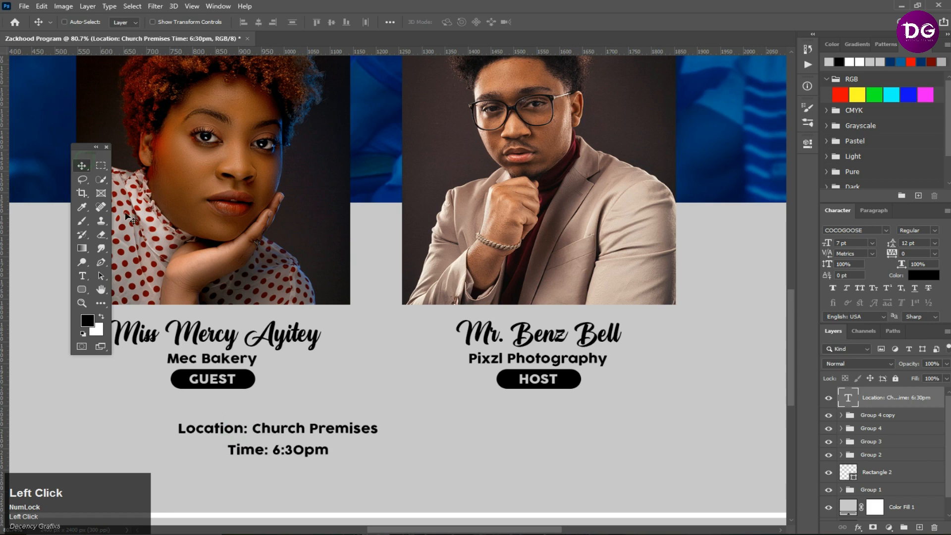
left_click(935, 243)
left_click(914, 244)
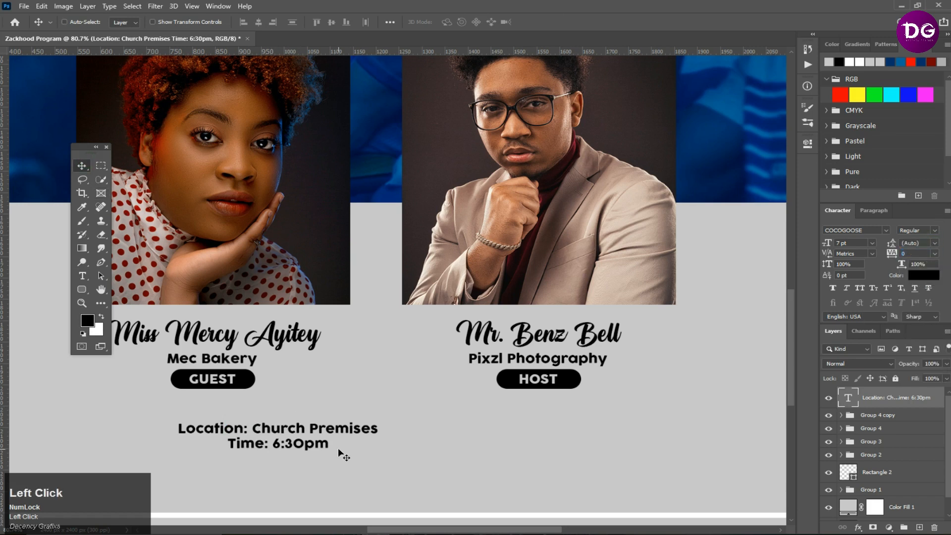
left_click(258, 22)
key("ctrl+d")
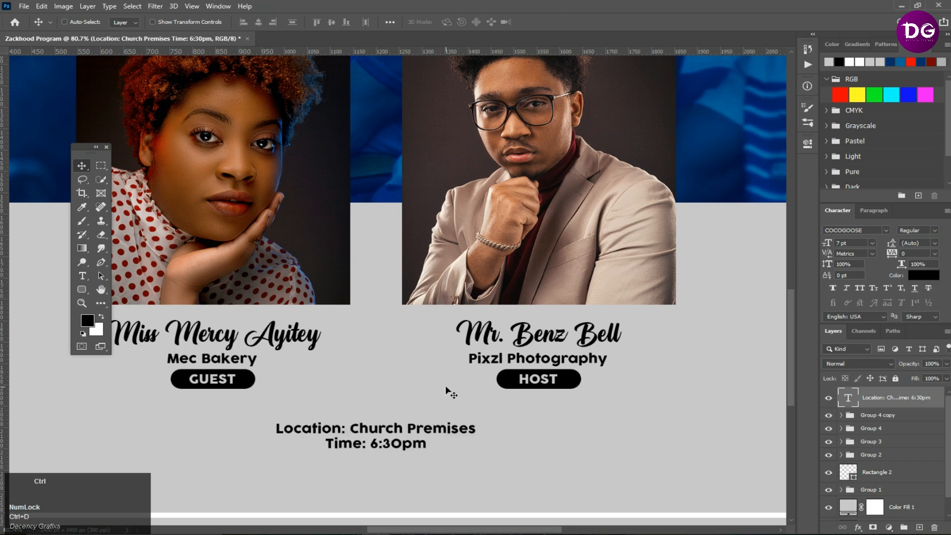
- Move the YouTube icon below the LIVE box and center it horizontally on the canvas
scroll(446, 388, "down", 2)
key("ctrl")
key("F11")
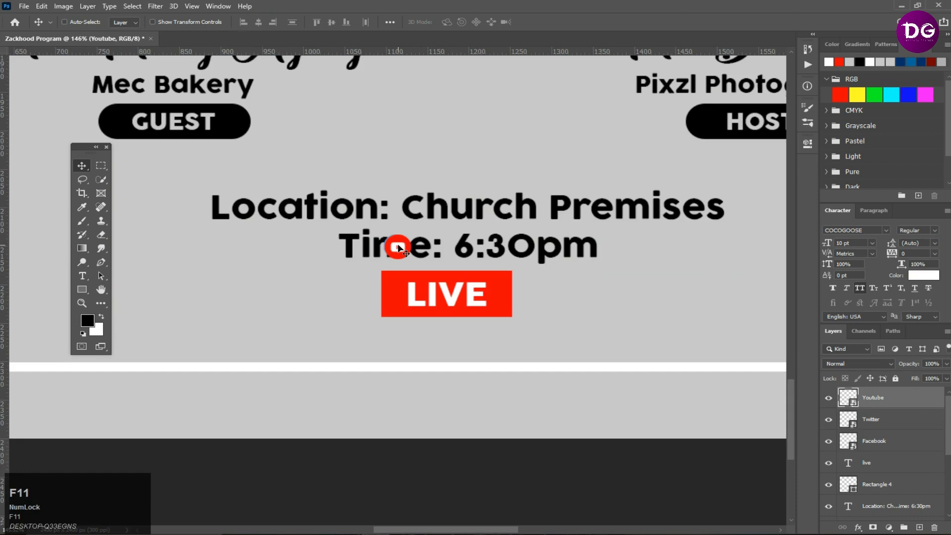
left_click_drag(398, 247, 448, 340)
key("ctrl")
key("ctrl+a")
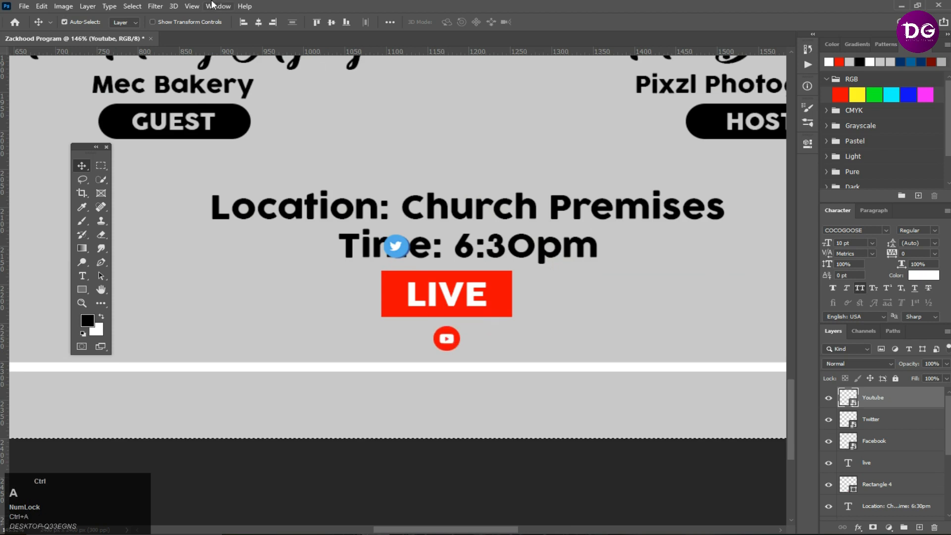
left_click(260, 28)
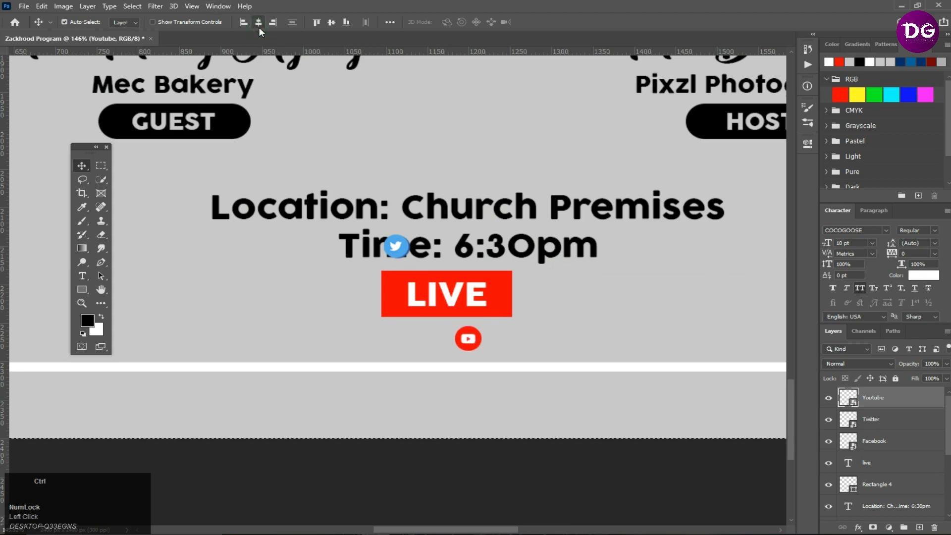
key("ctrl+d")
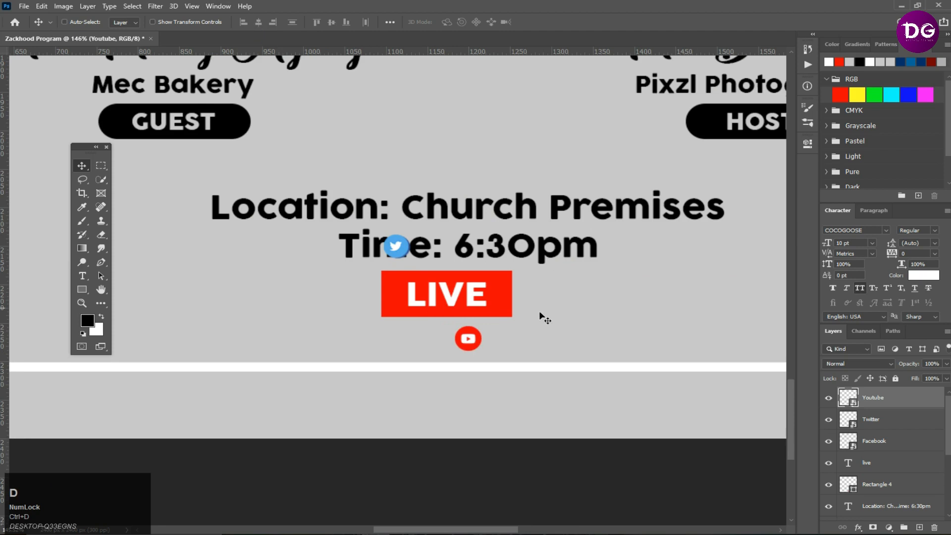
- Arrange the Twitter, YouTube and Facebook icons side by side in a row beneath the LIVE box
scroll(502, 337, "down", 2)
scroll(515, 357, "up", 4)
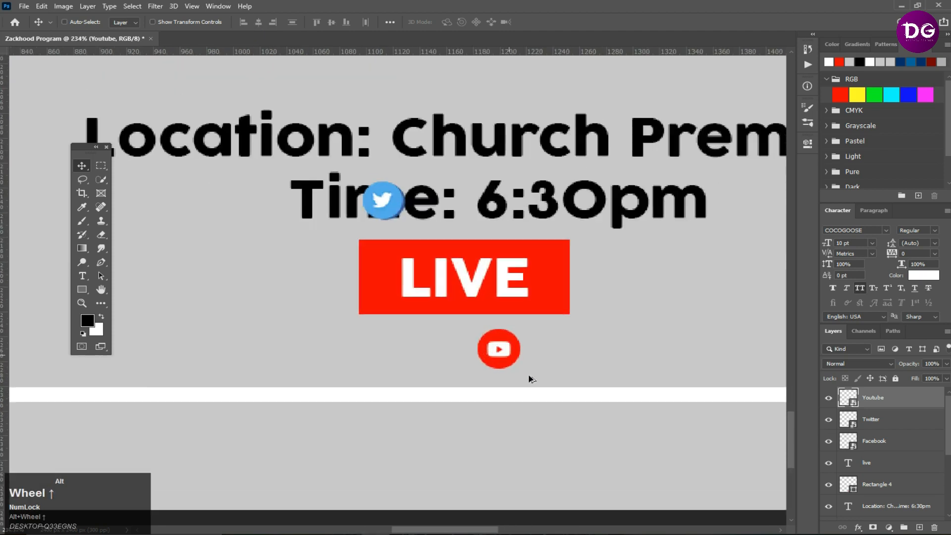
left_click_drag(518, 354, 497, 355)
left_click(872, 420)
left_click_drag(389, 201, 390, 348)
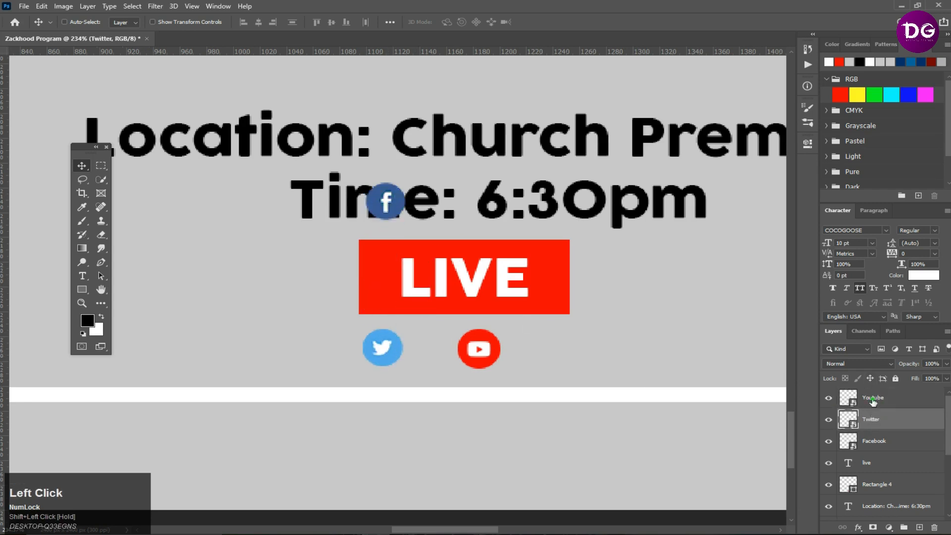
left_click(873, 401)
left_click_drag(503, 357, 439, 351)
left_click(875, 443)
left_click_drag(493, 207, 499, 370)
key("ctrl+t")
double_click(497, 357)
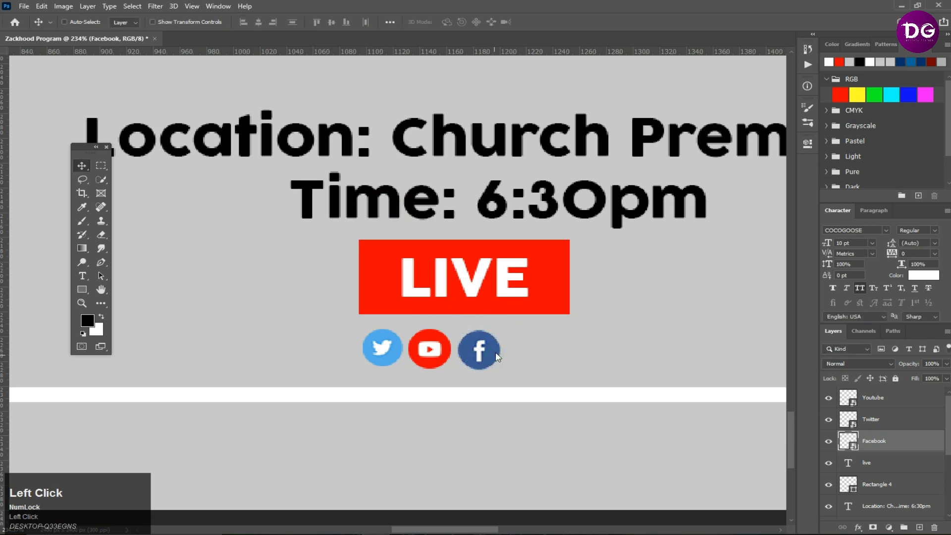
- Select all three social icons and scale them up together
left_click(863, 402, "shift")
scroll(569, 383, "down", 2)
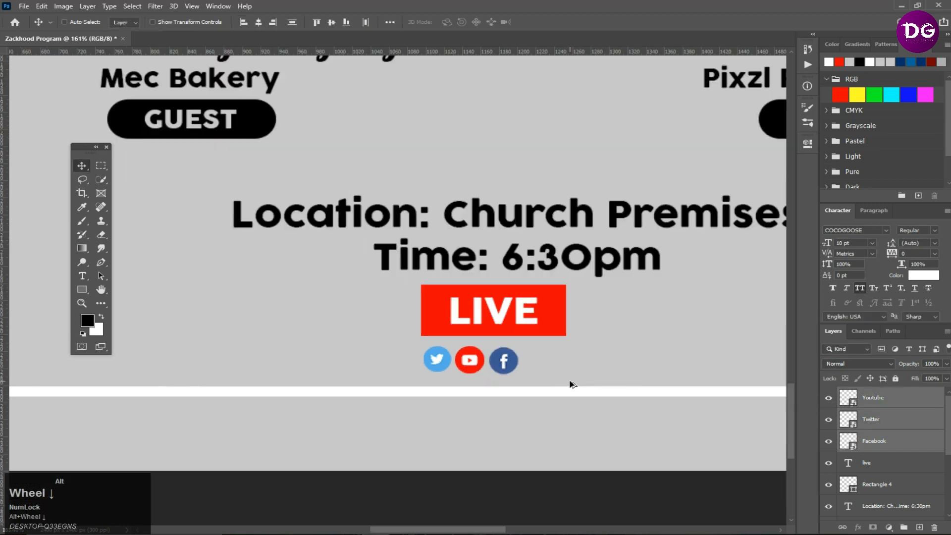
key("ctrl+t")
left_click_drag(518, 347, 539, 361)
key("Return")
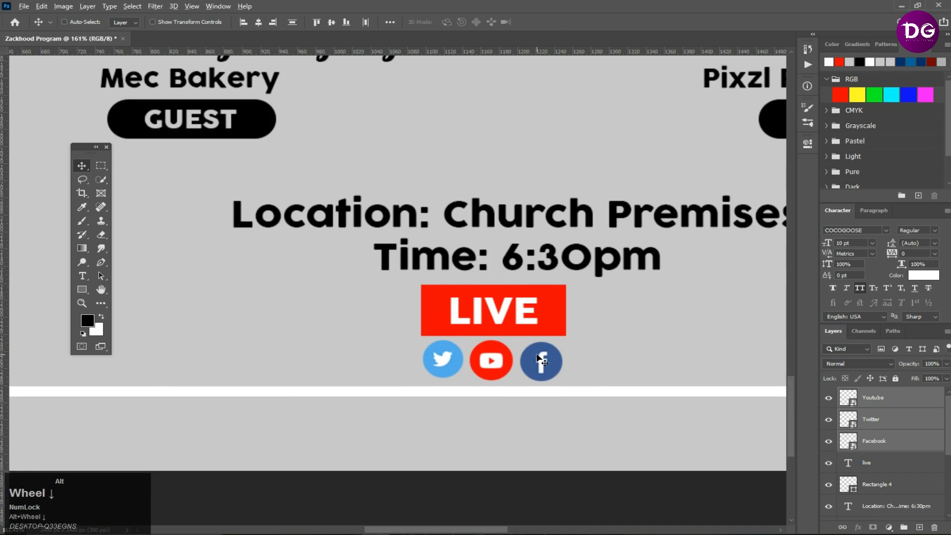
- Shift the row of social icons to center it under the LIVE box
scroll(507, 360, "down", 3)
scroll(508, 360, "up", 5)
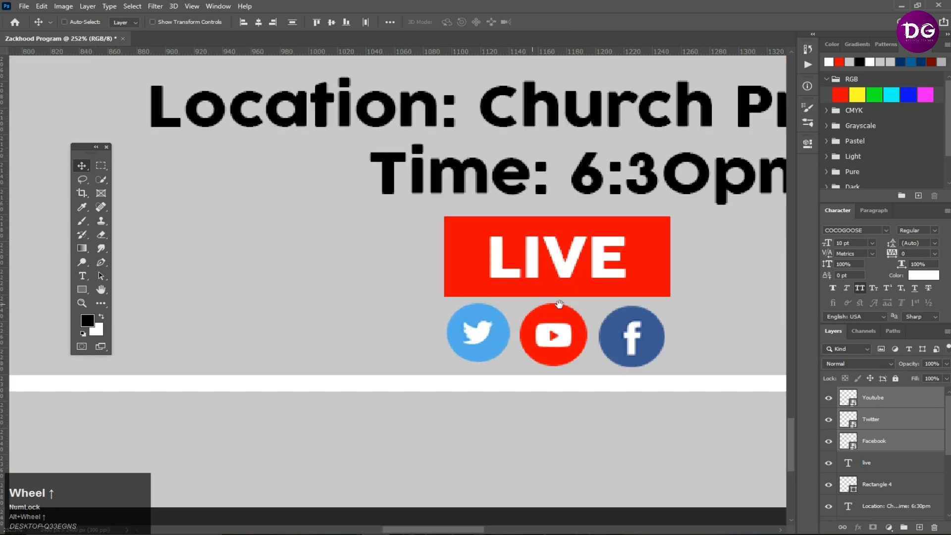
left_click_drag(606, 316, 501, 321)
scroll(570, 318, "down", 3)
scroll(464, 325, "down", 4)
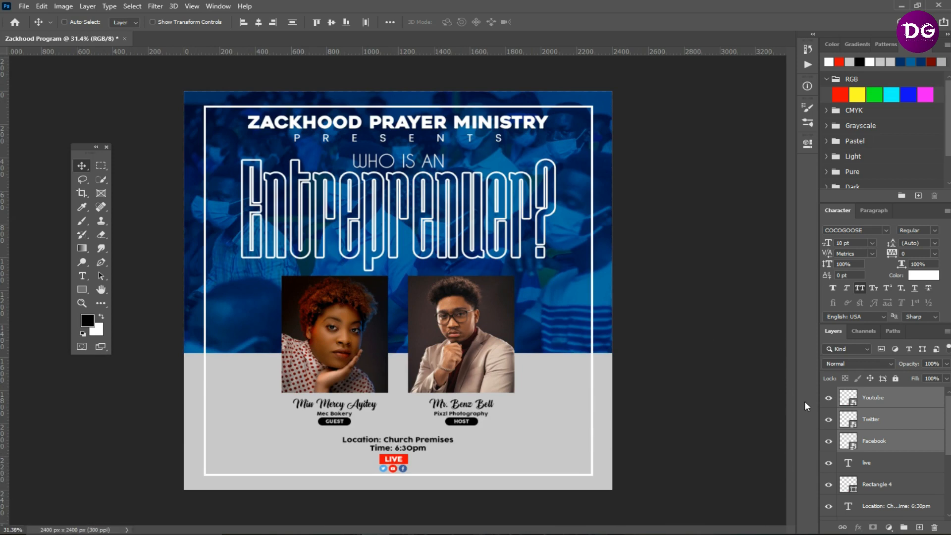
scroll(892, 411, "down", 5)
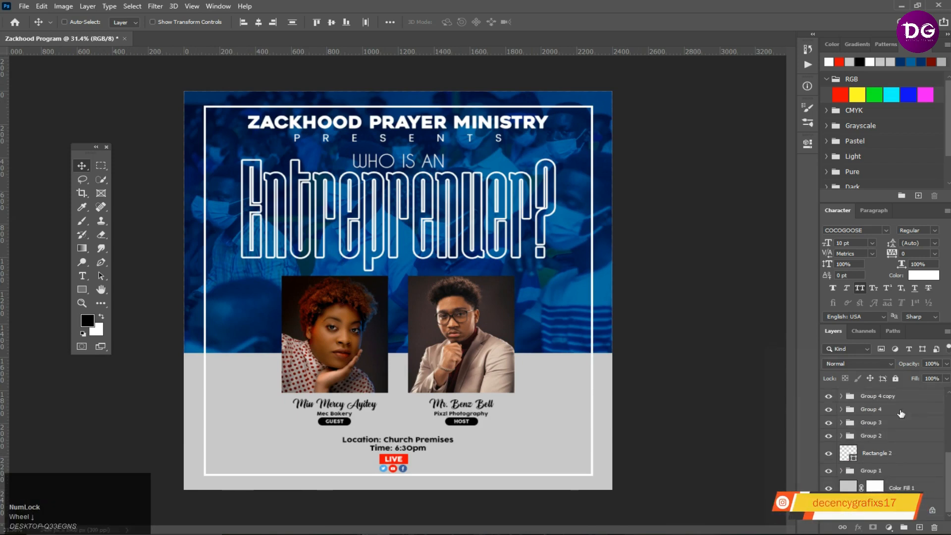
left_click(828, 410)
left_click(828, 410)
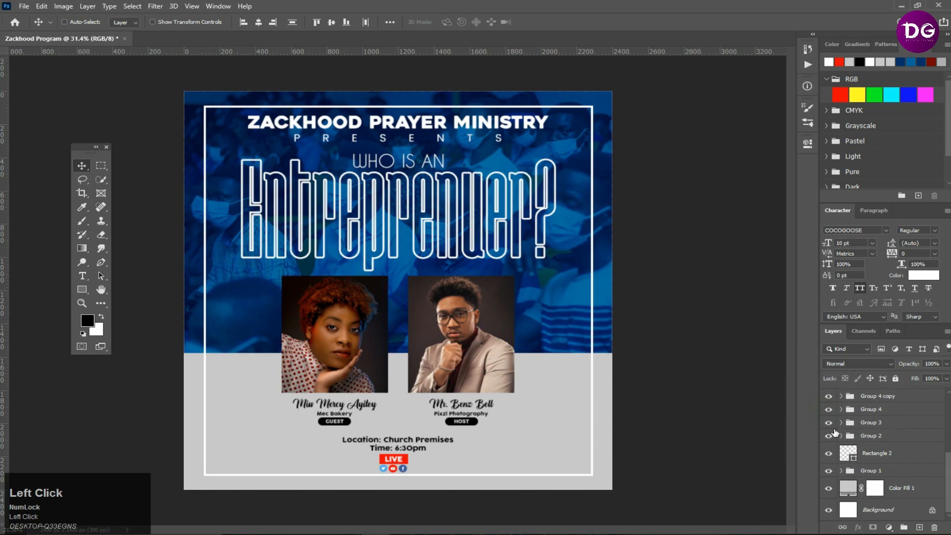
- Add a drop shadow to the speaker photos group (Group 3) and reposition the shadow to an angle of about 18°
left_click(829, 424)
left_click(829, 424)
left_click(850, 426)
right_click(849, 425)
left_click(863, 7)
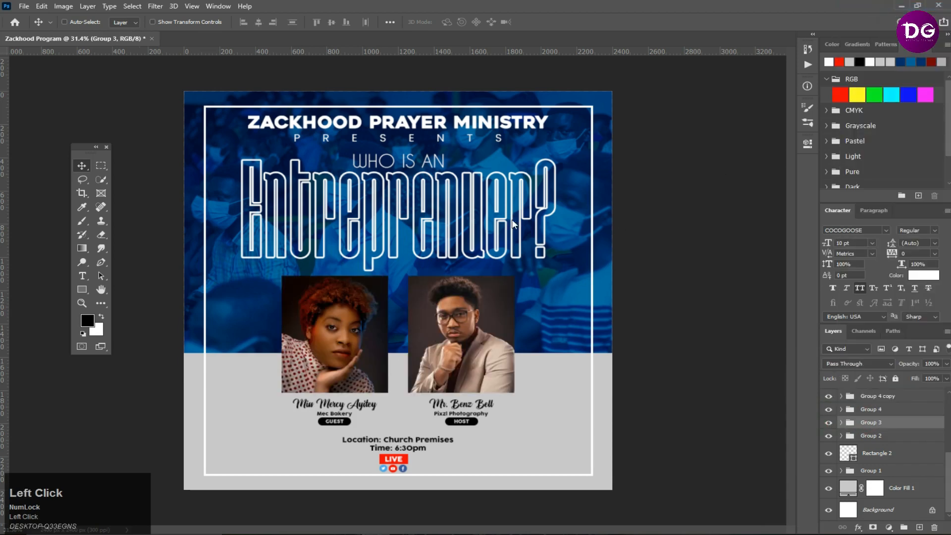
left_click(539, 302)
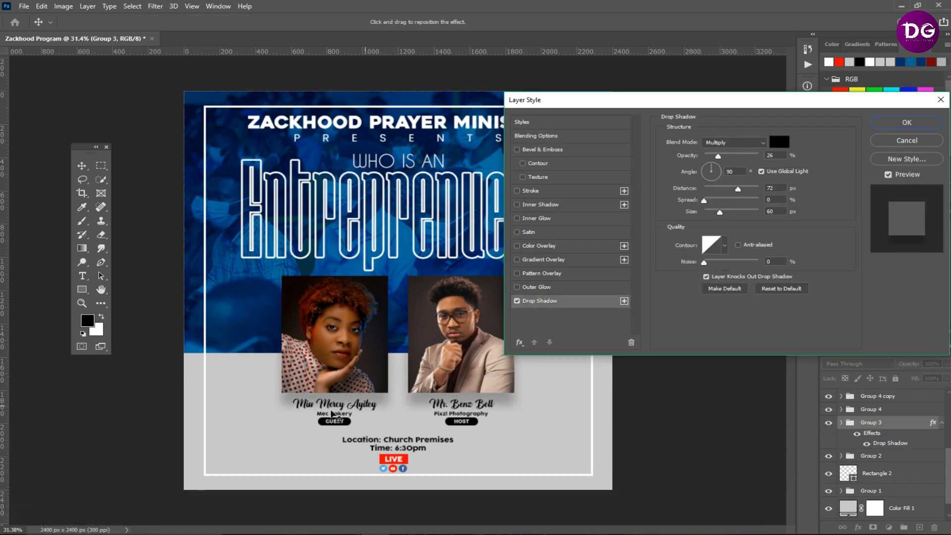
left_click_drag(413, 390, 404, 381)
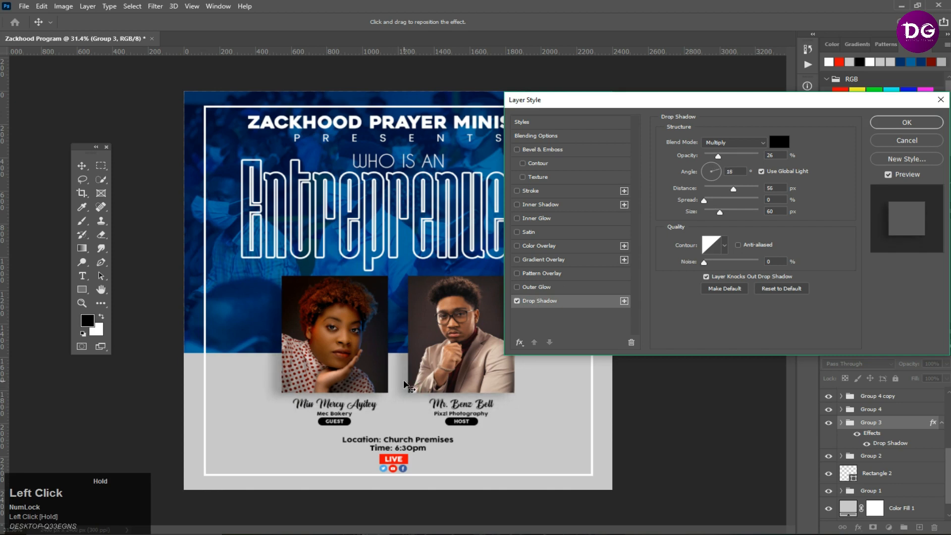
- Set the drop shadow's opacity to 40%, distance and size to 40 px, and apply the style
left_click(719, 156)
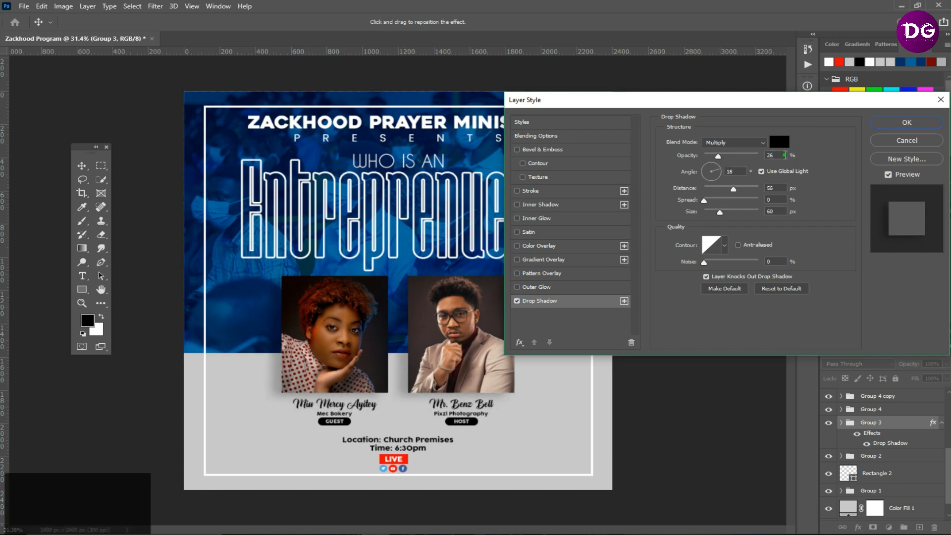
key("BackSpace")
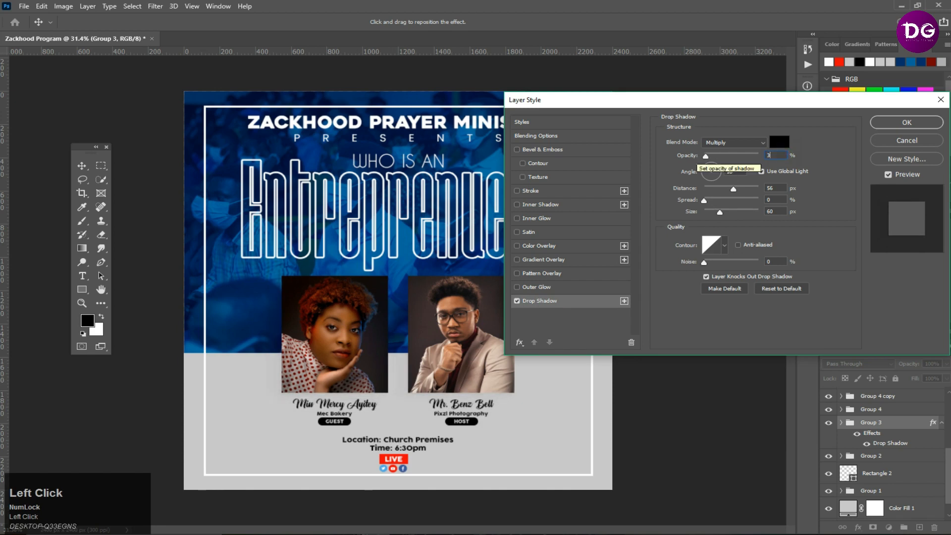
type("40")
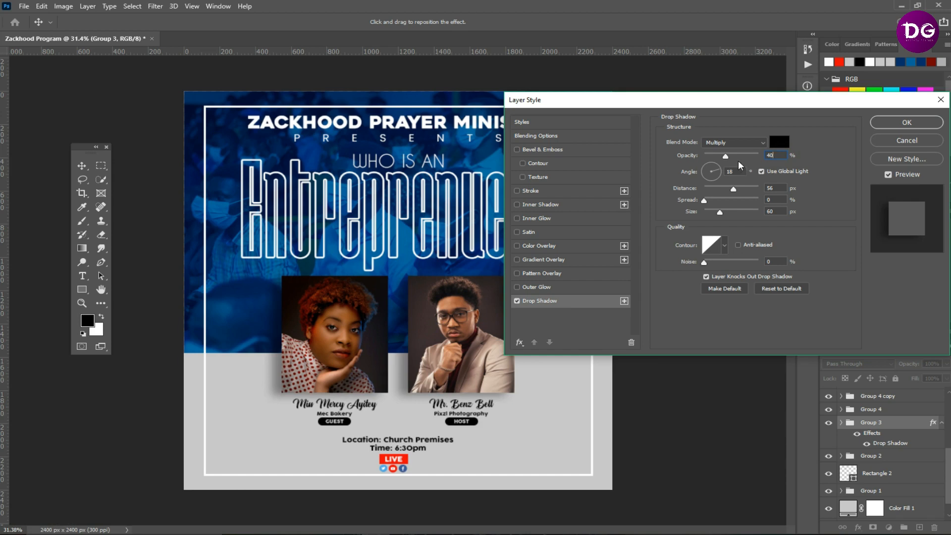
left_click_drag(735, 191, 717, 214)
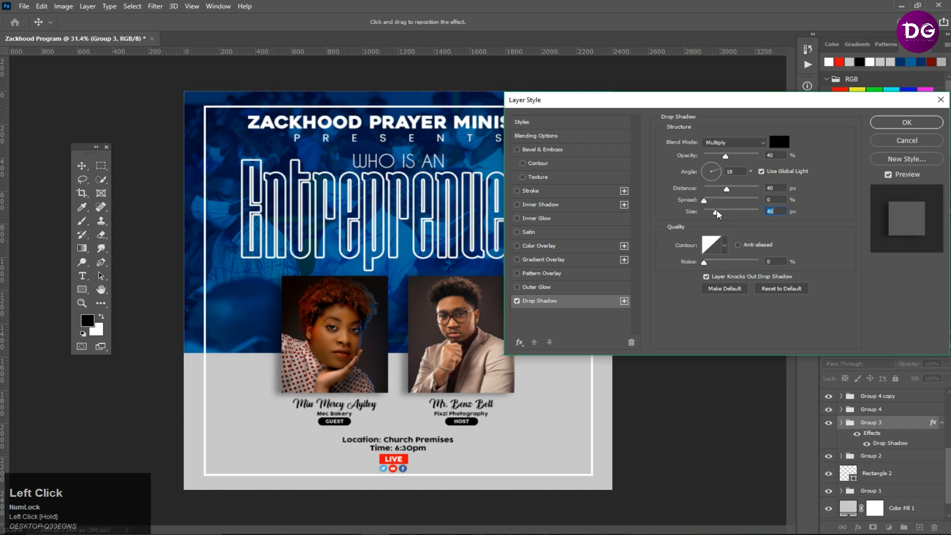
left_click(913, 122)
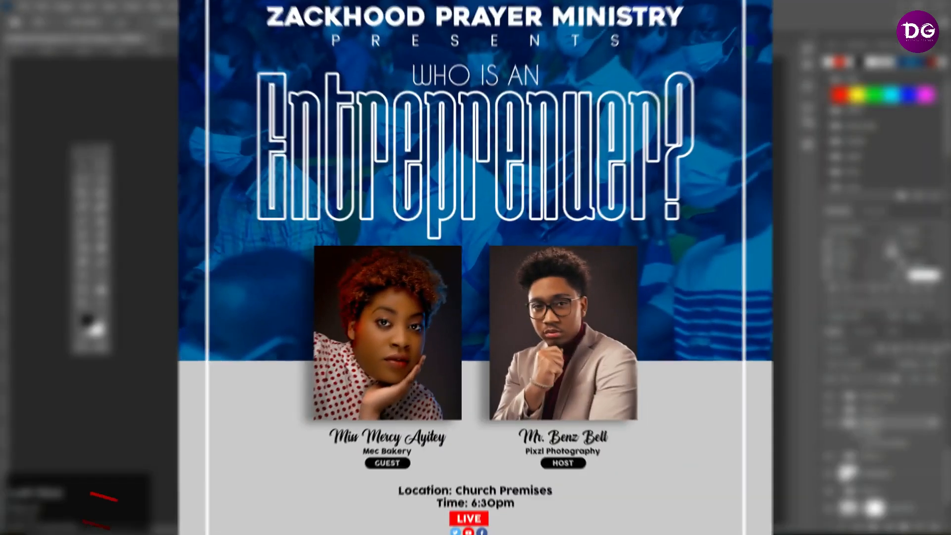